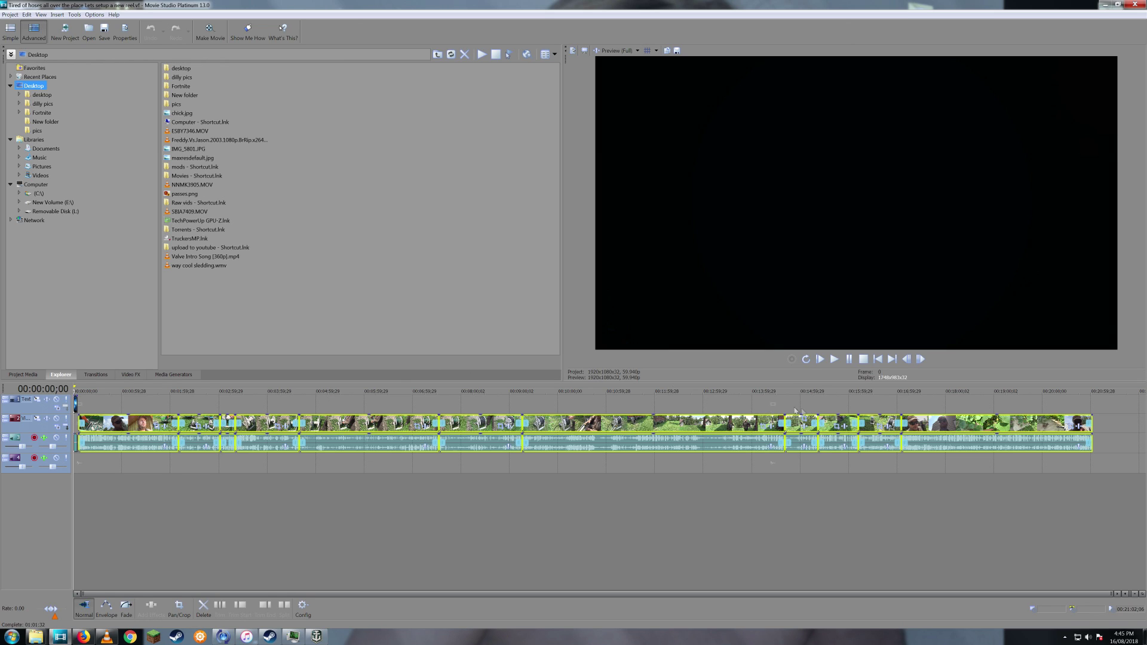
Create a new unnamed project with the Internet Video type and the Internet (HD) 1280x720 preset
click(69, 30)
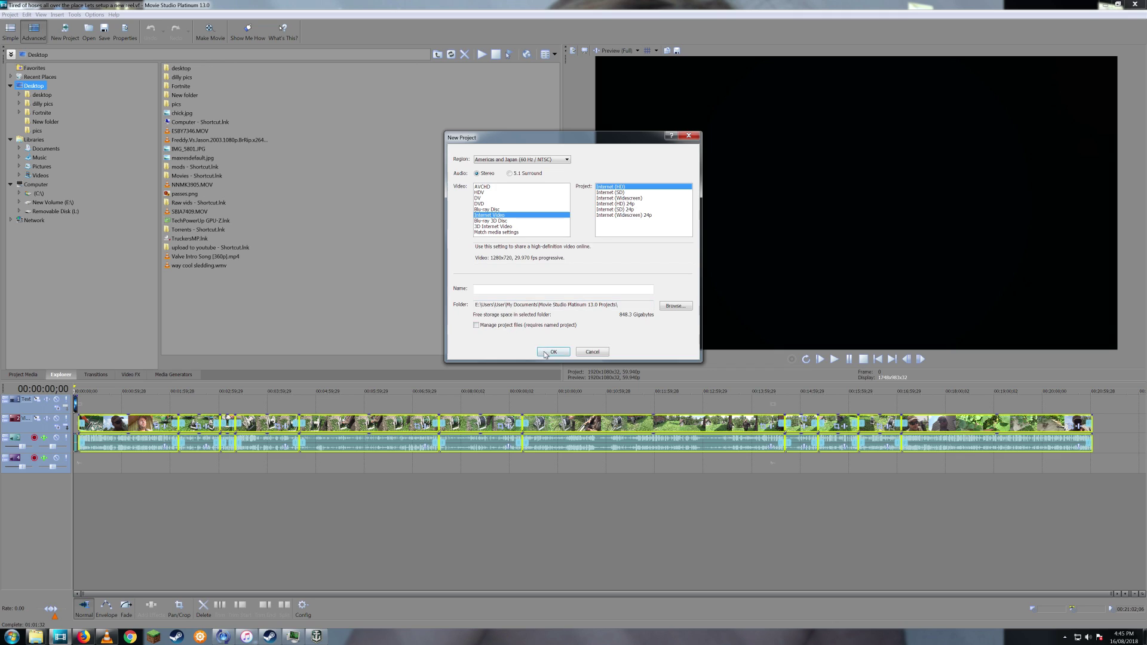
click(539, 349)
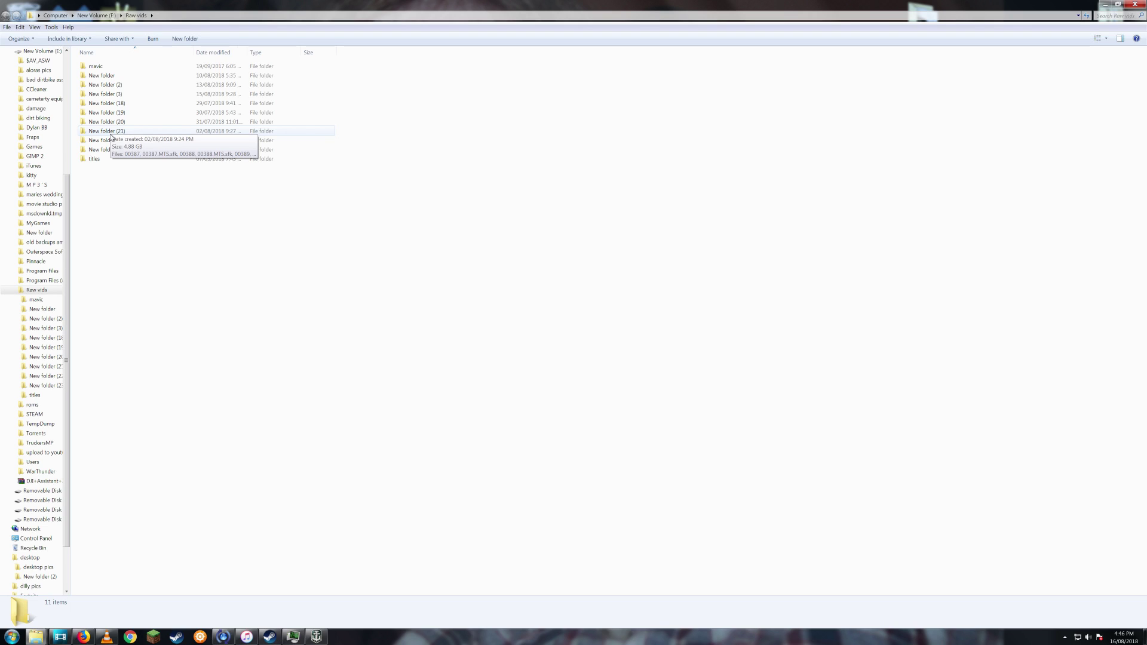
right_click(144, 196)
mouse_move(185, 281)
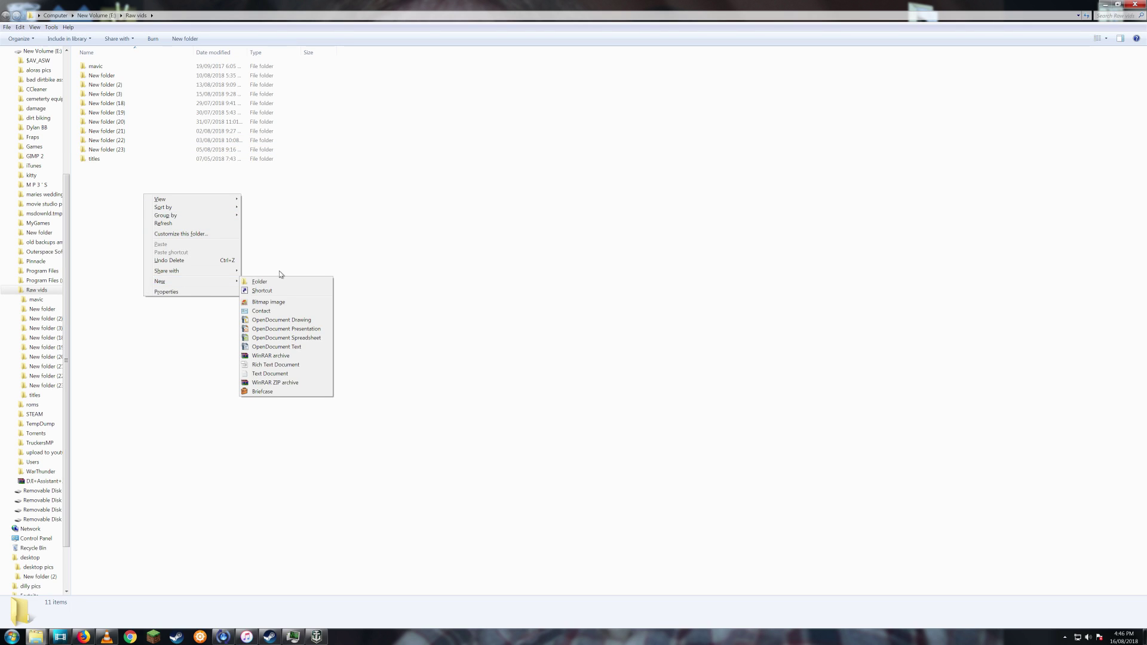
key(Escape)
key(Escape)
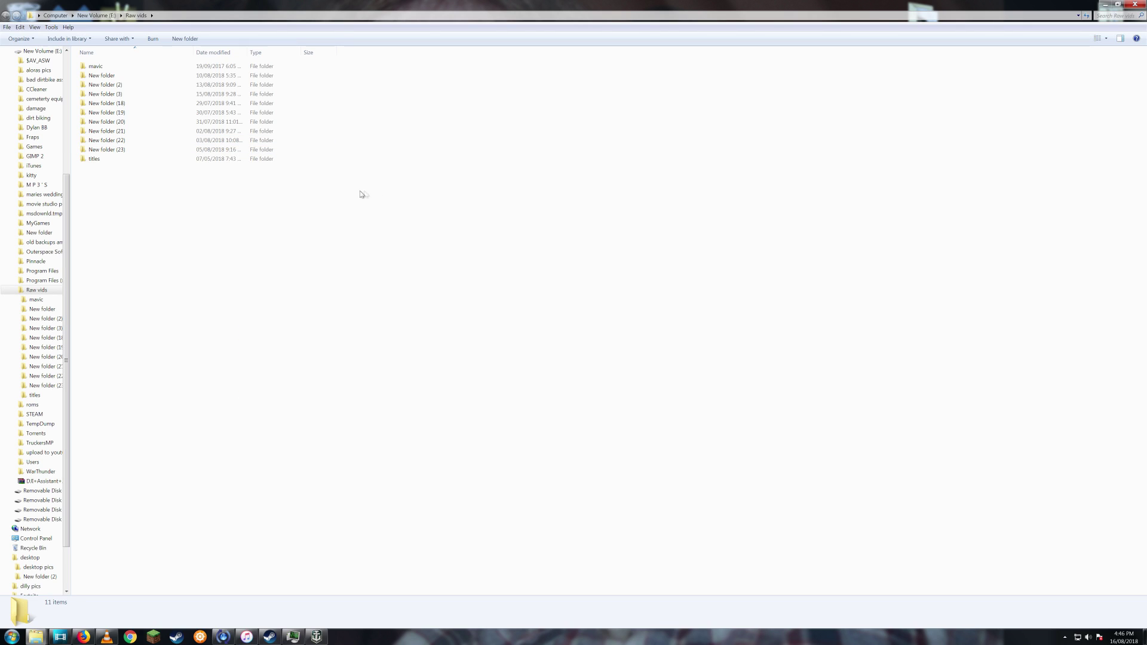
Open New folder (3) in Raw vids and play clip 00551 in VLC to find a hose reel frame
double_click(120, 94)
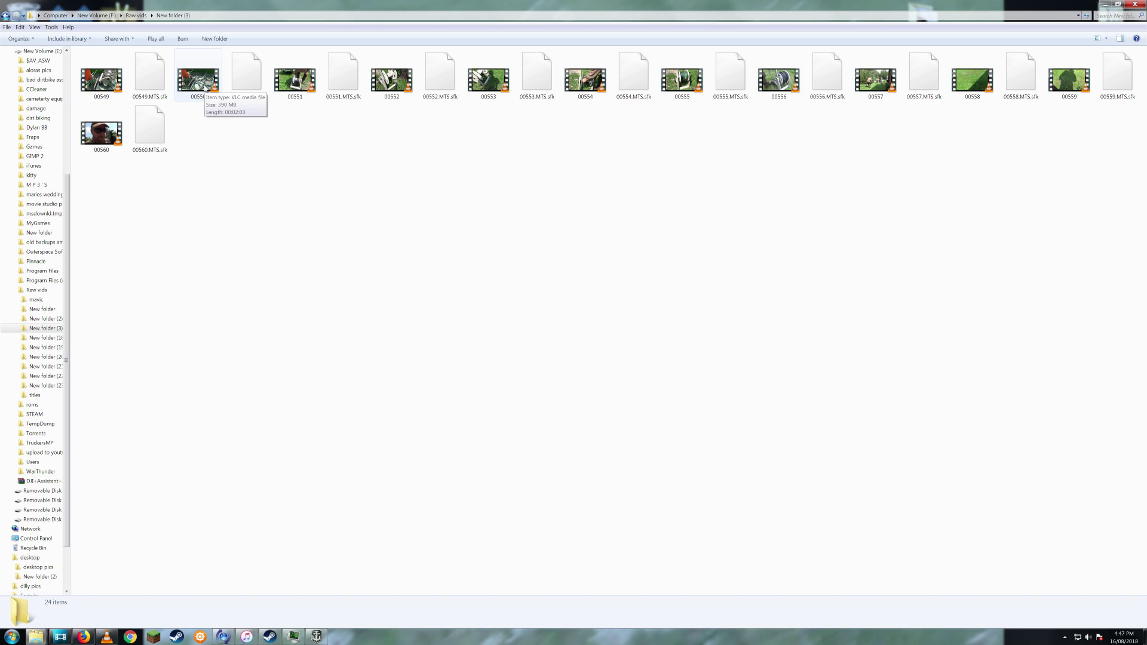
click(297, 88)
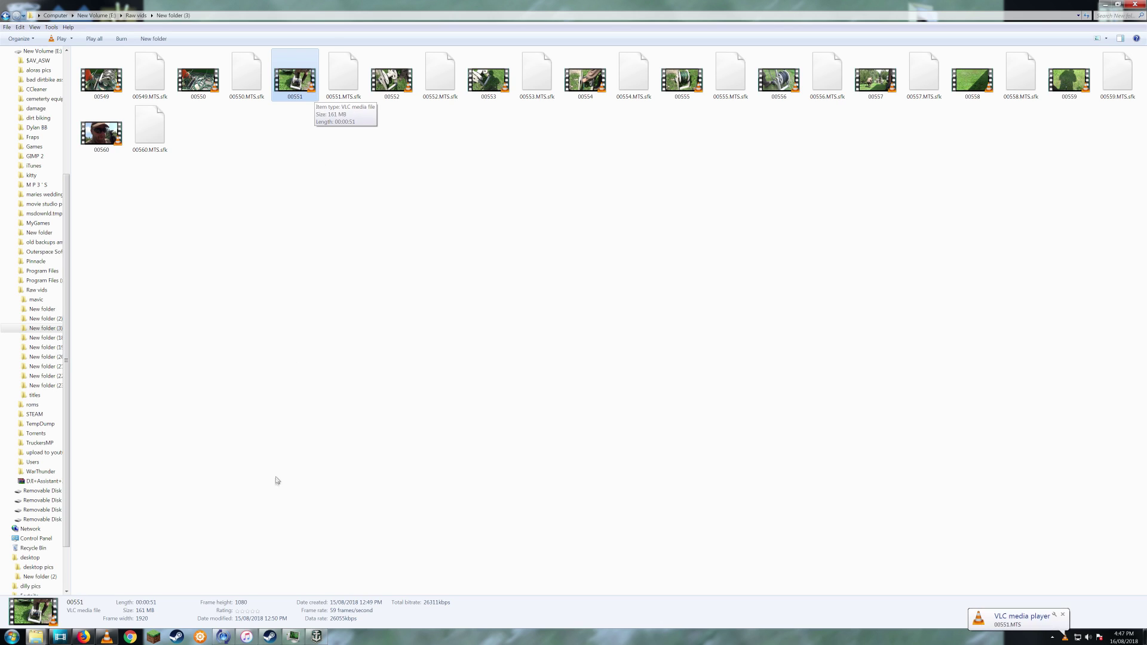
click(105, 640)
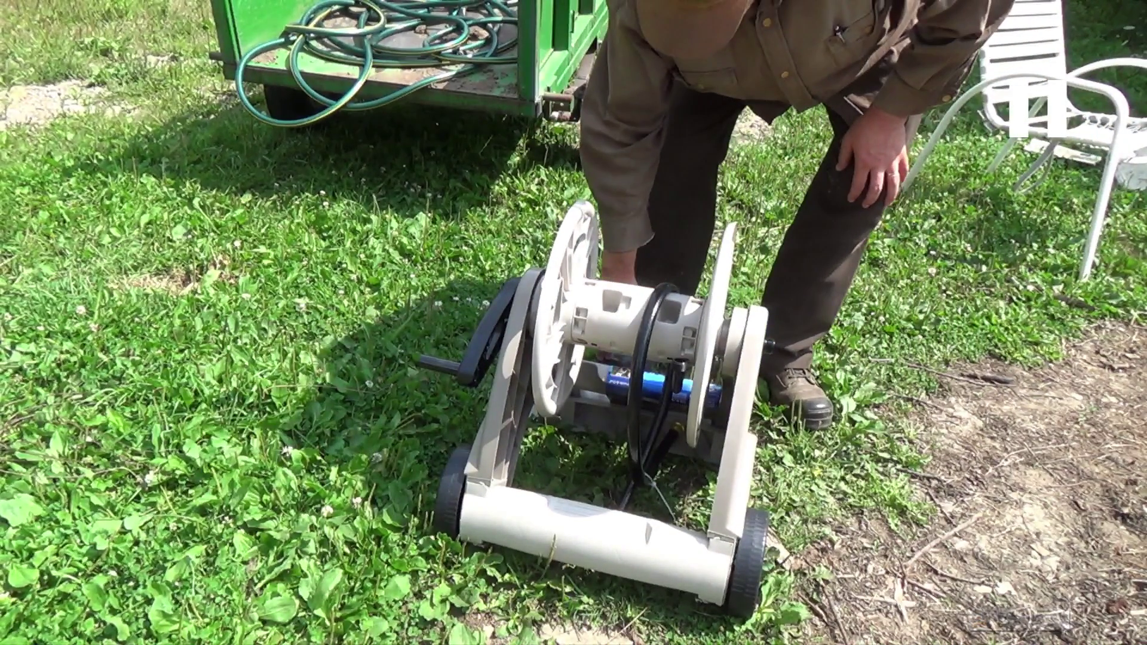
mouse_move(481, 268)
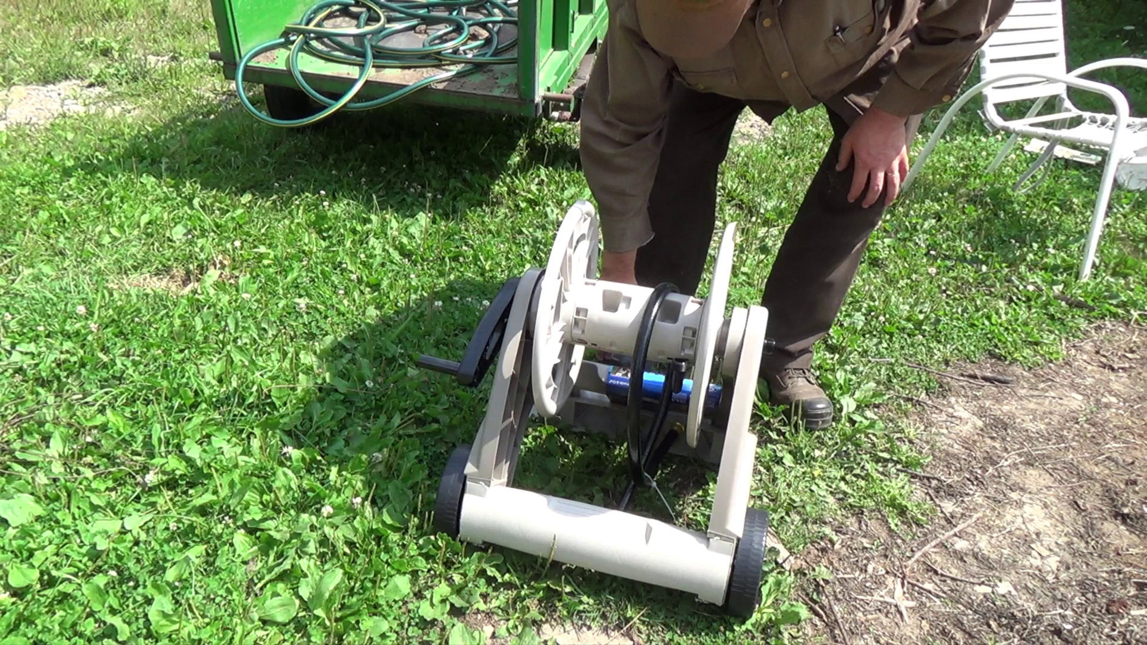
Capture the paused hose reel frame in full screen and return to the windowed player
double_click(275, 325)
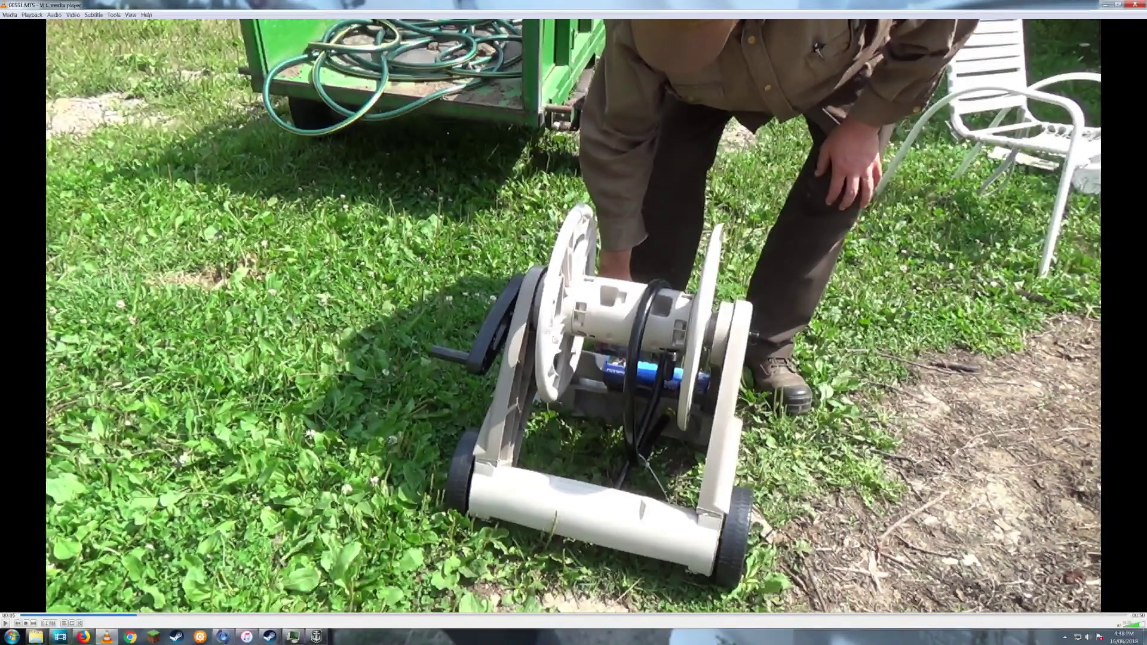
double_click(449, 423)
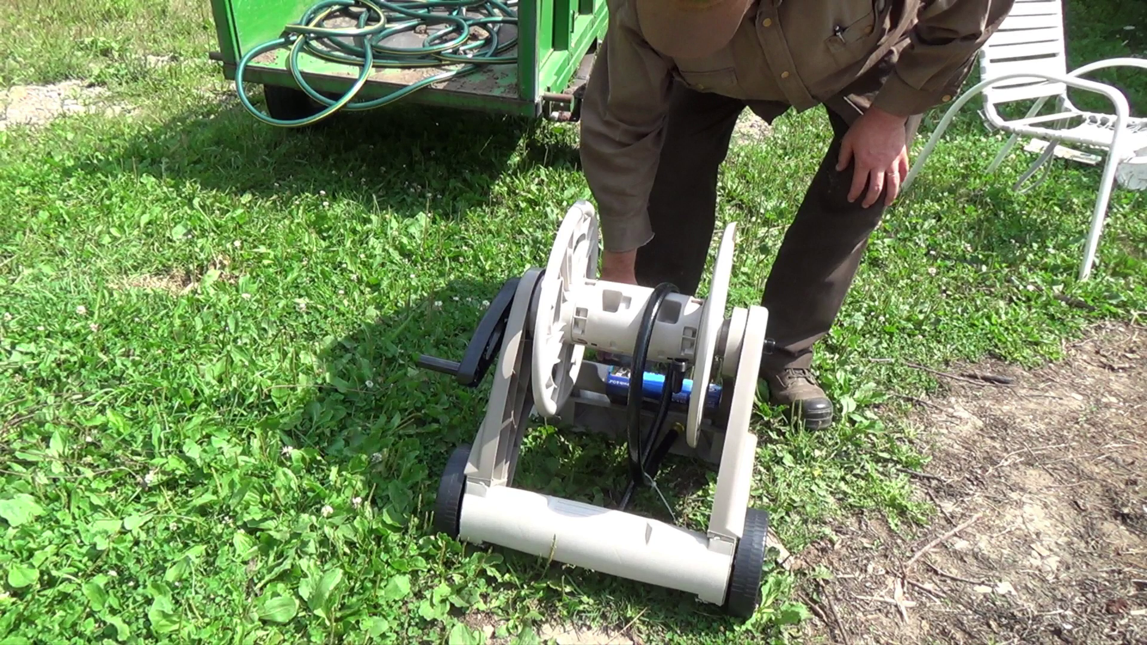
key(Escape)
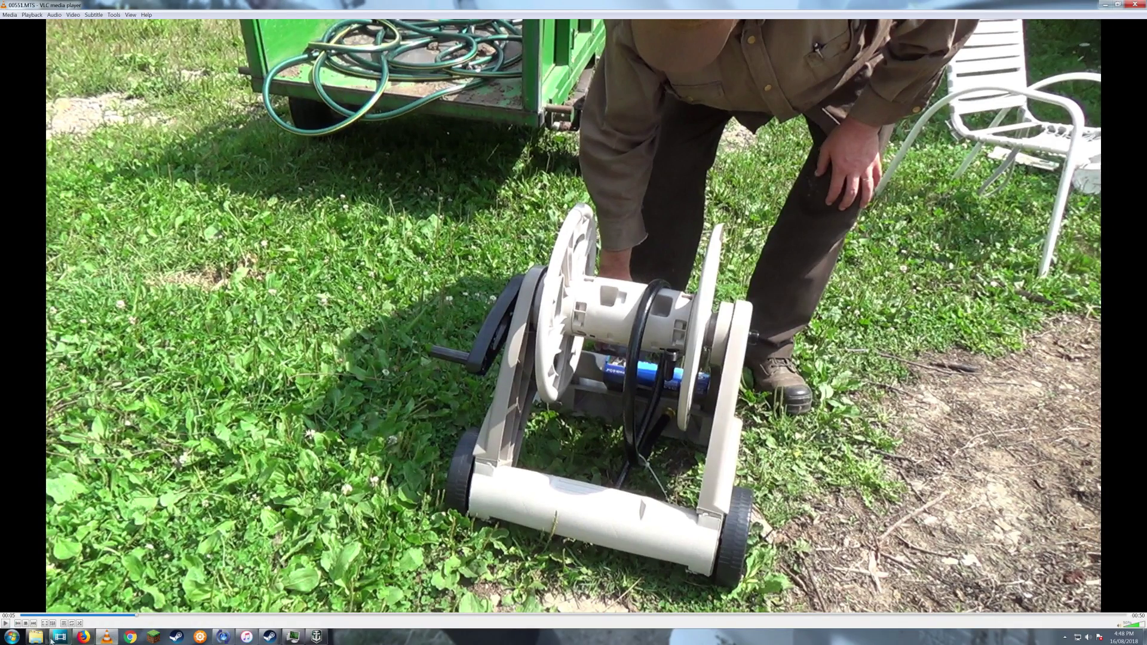
Switch to Paint and paste the captured hose reel frame onto the blank canvas
click(18, 639)
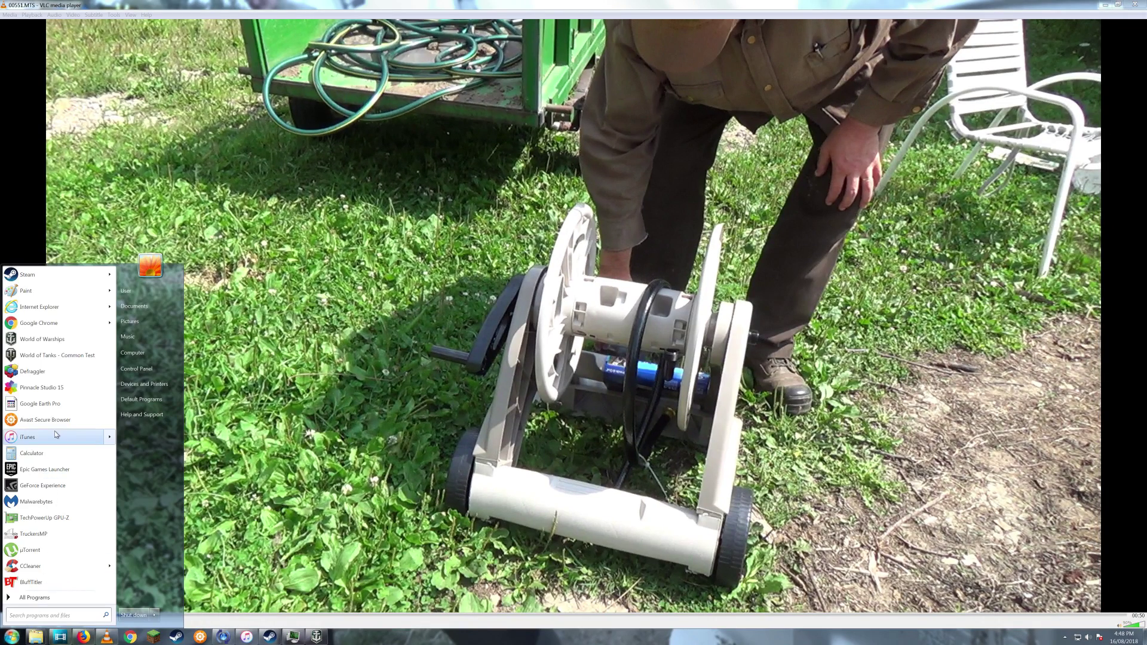
click(42, 291)
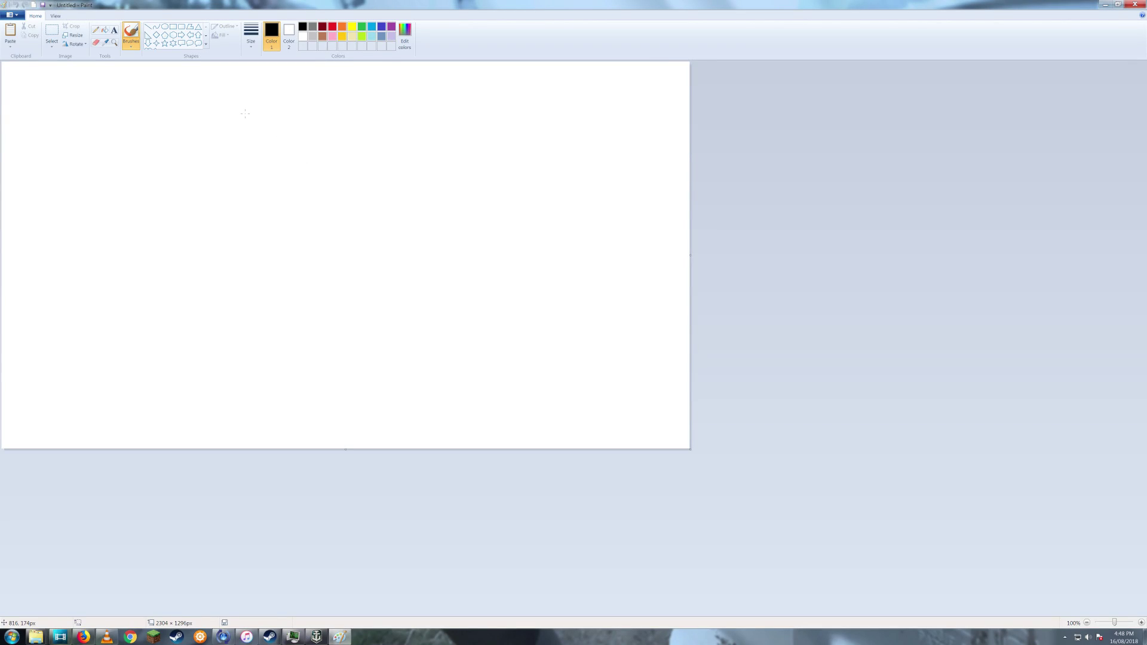
key(ctrl+v)
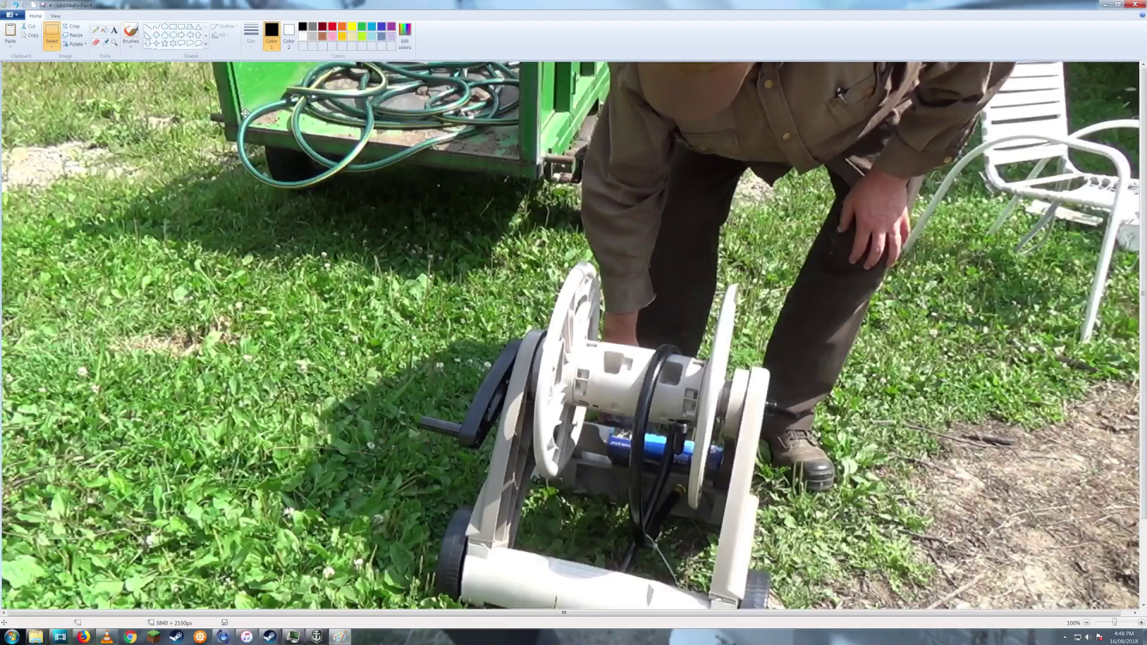
Save the pasted image to the Desktop as a JPEG named reel
click(43, 5)
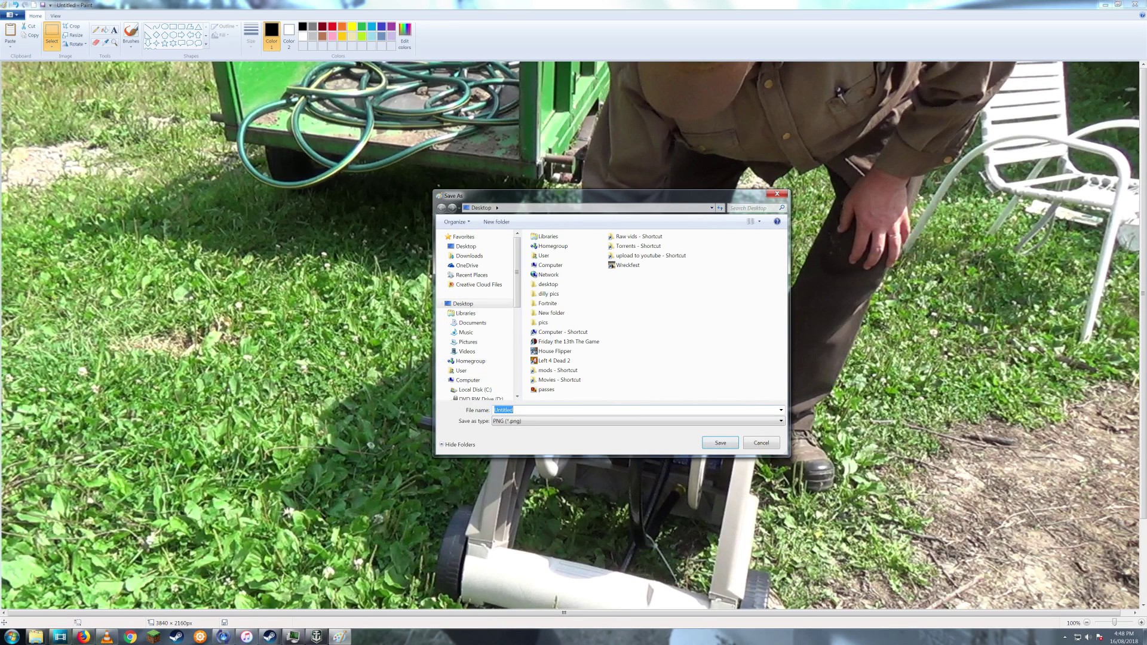
text(reel)
click(525, 421)
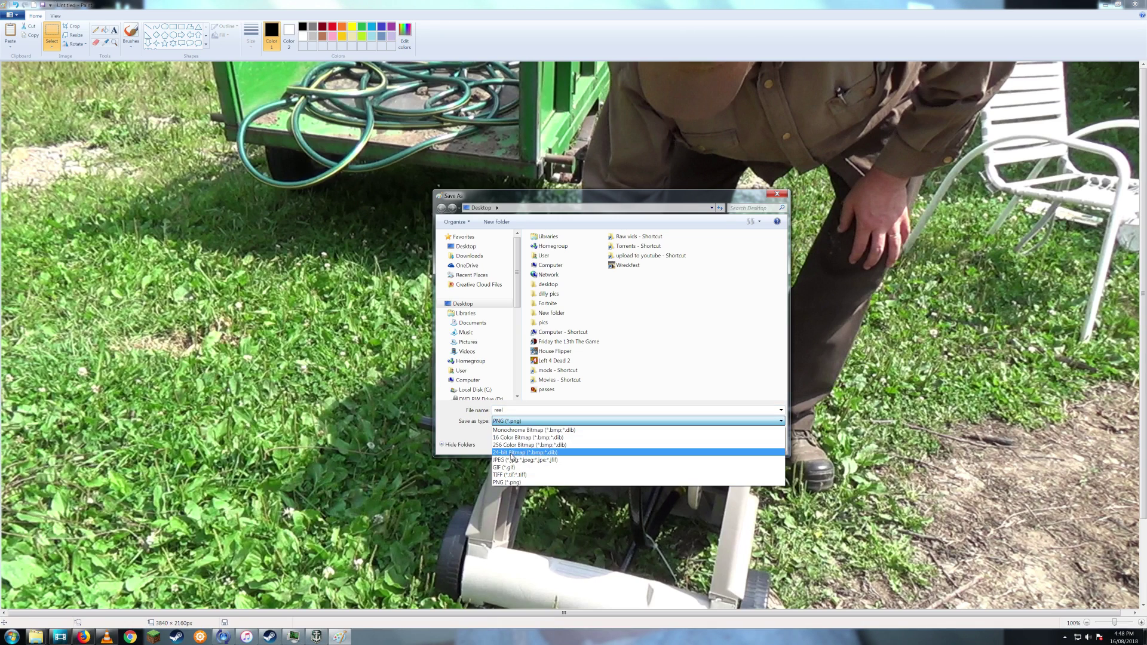
click(603, 459)
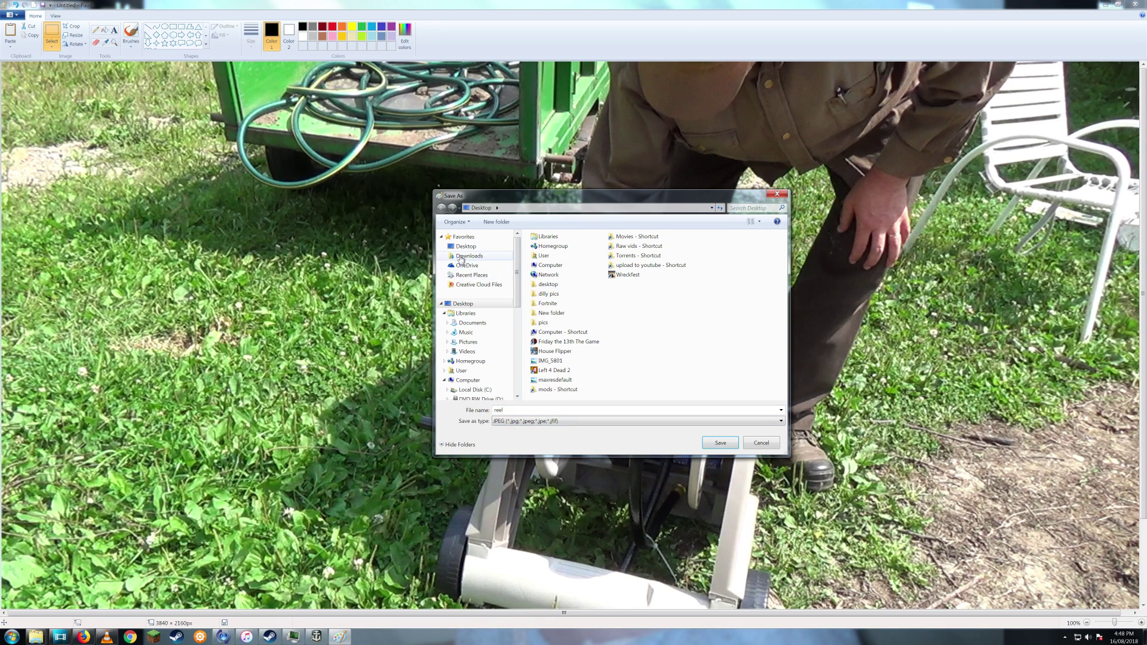
click(462, 303)
click(715, 444)
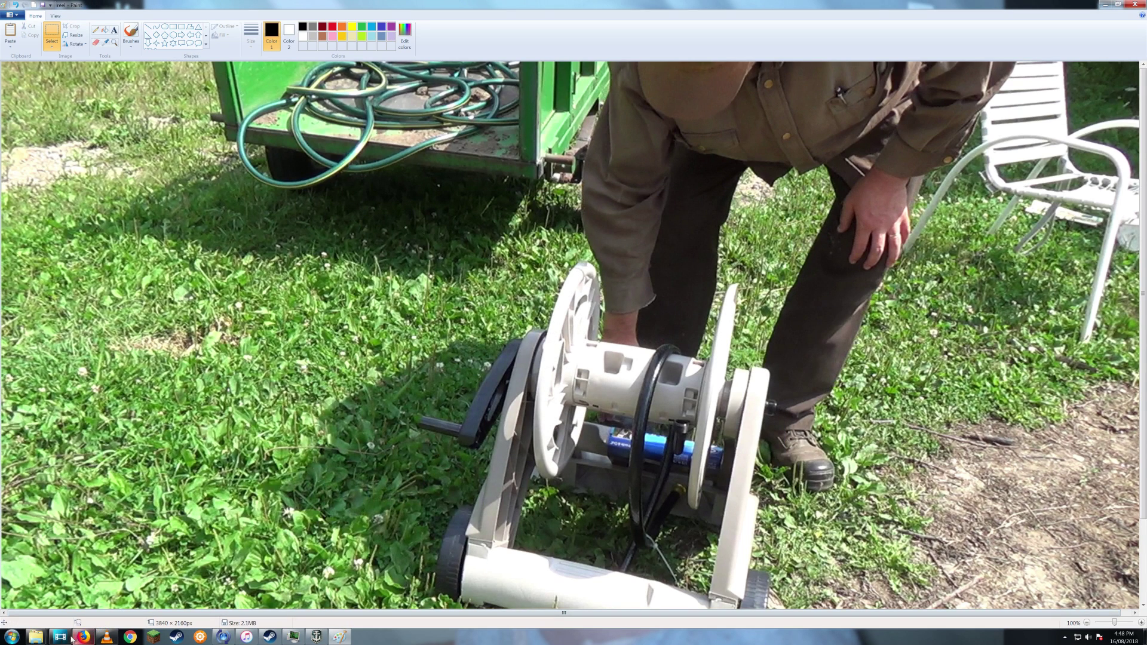
Switch to Movie Studio, refresh the Desktop file listing and place reel.jpg at the start of the video track
mouse_move(62, 639)
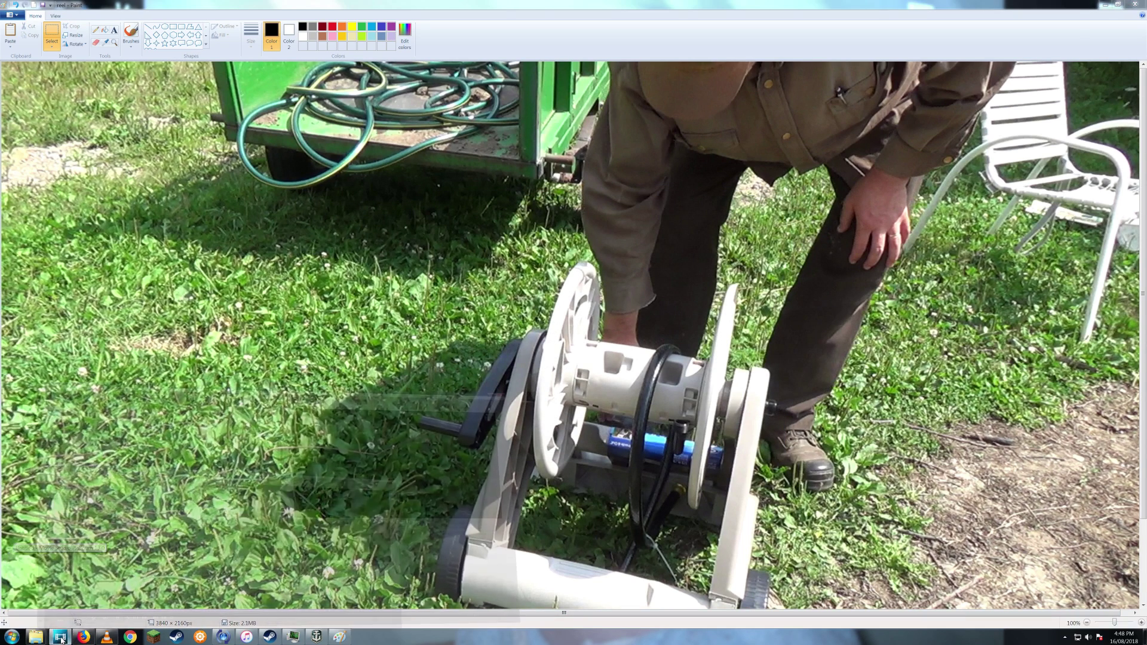
click(61, 638)
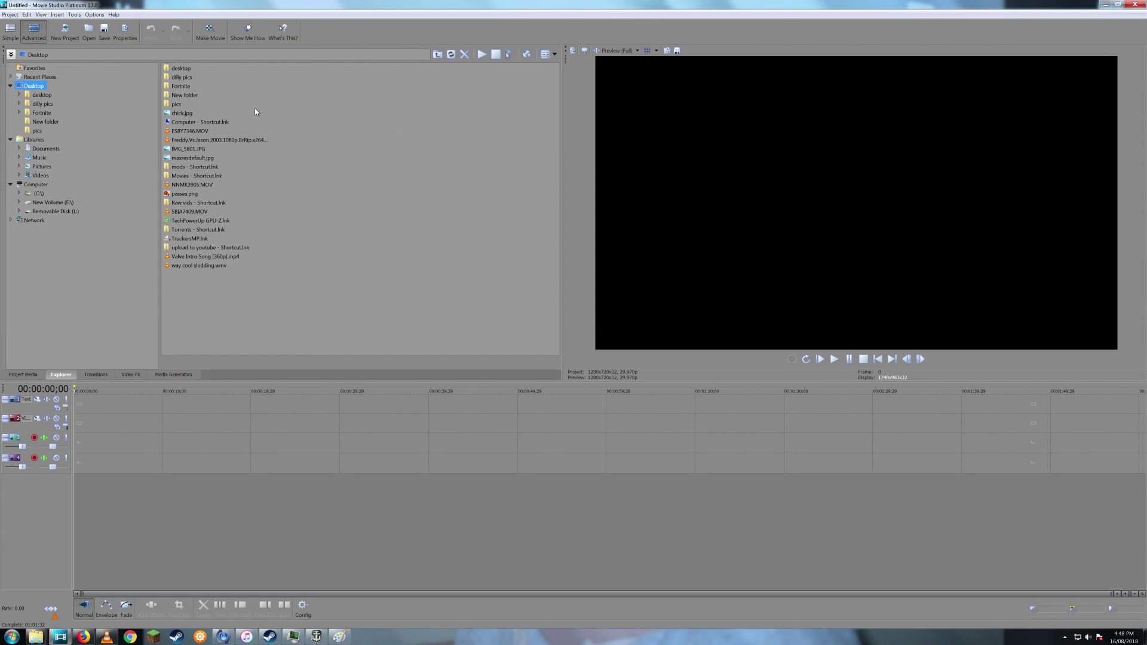
click(451, 54)
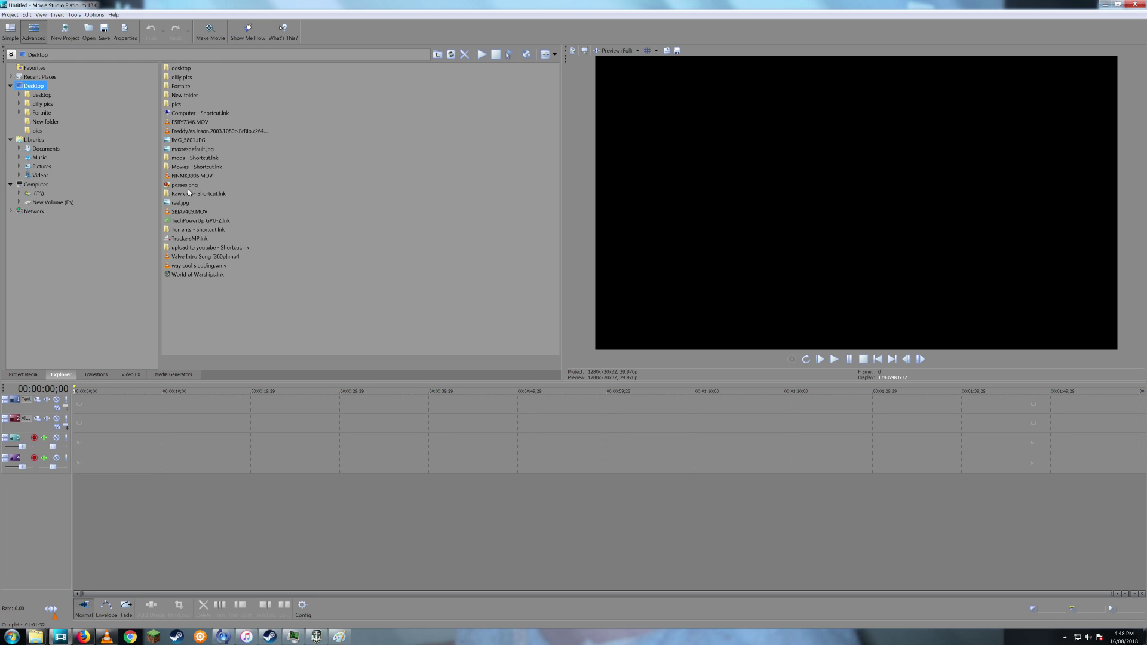
click(199, 203)
drag(182, 205, 77, 425)
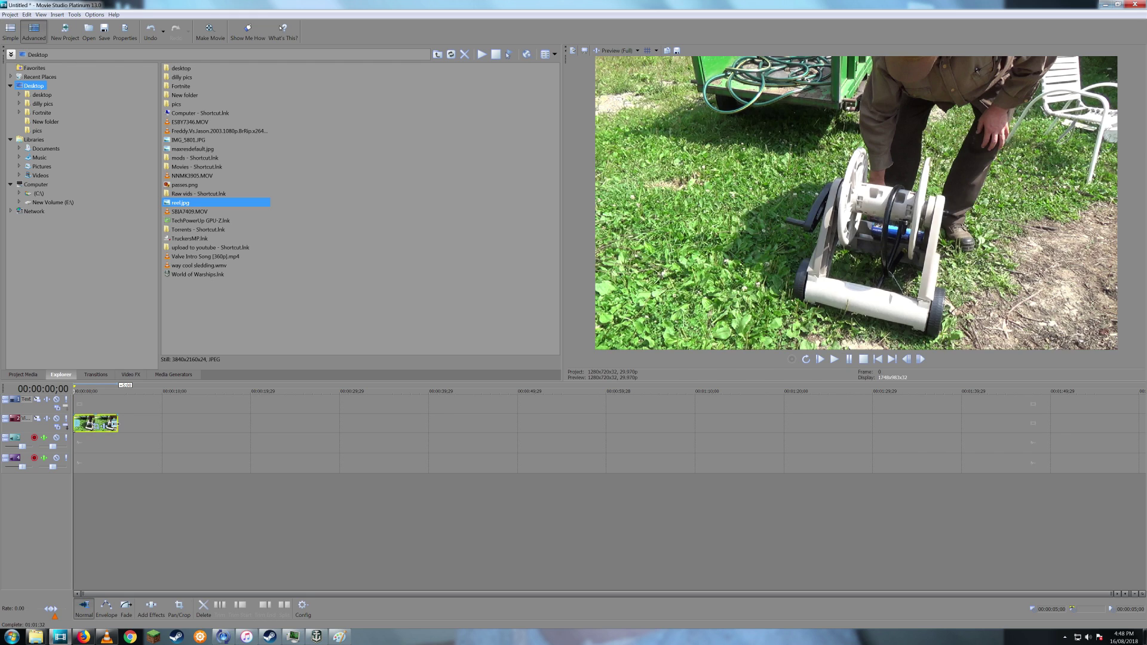
Add a default Titles & Text generator at the start of the text track above the reel image
click(119, 389)
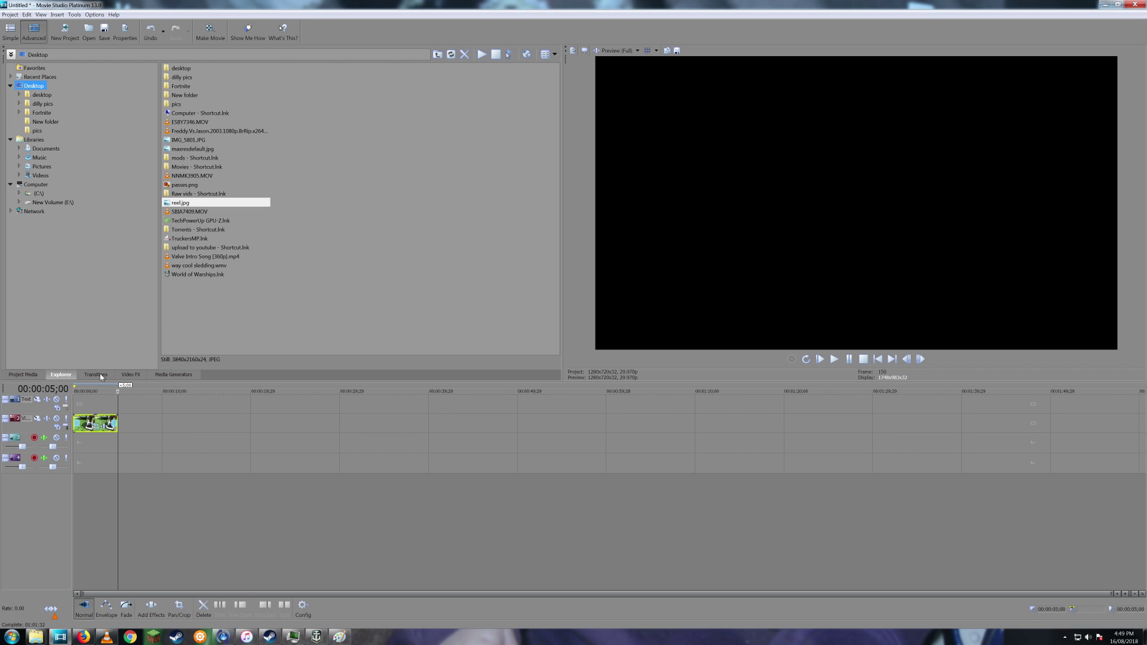
click(164, 375)
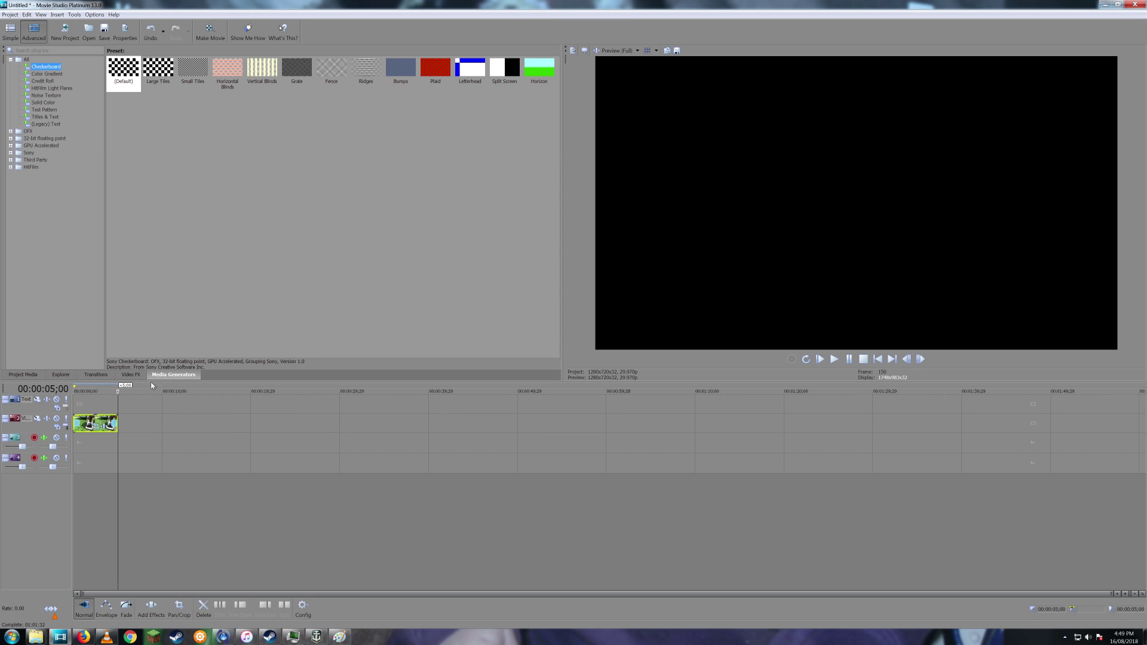
click(44, 117)
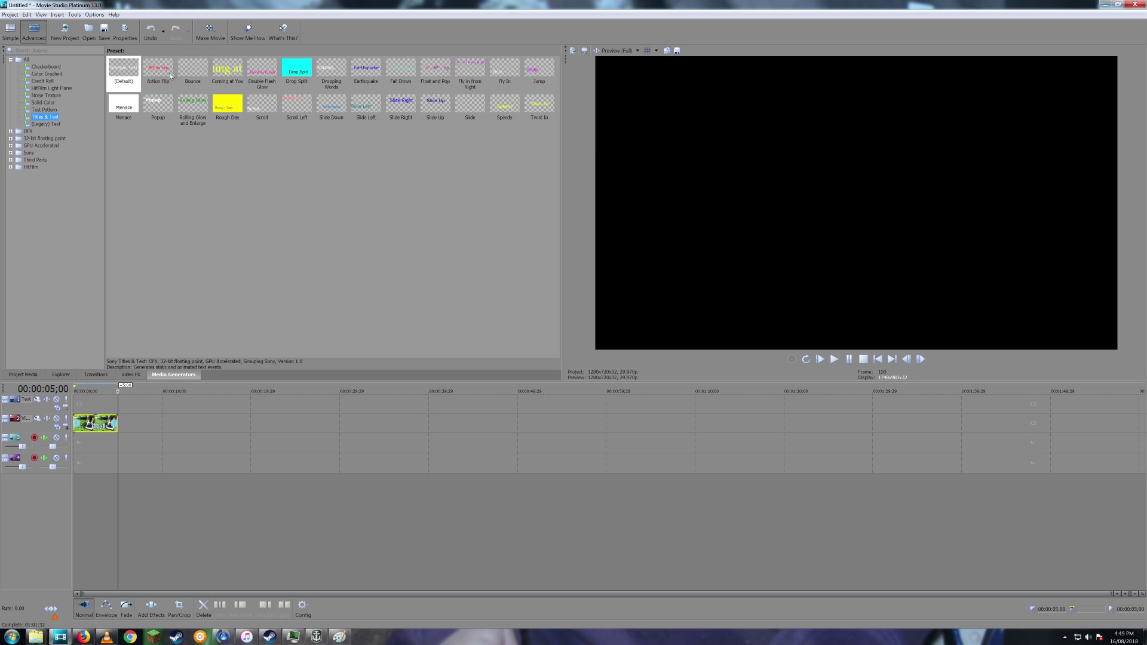
drag(122, 71, 76, 404)
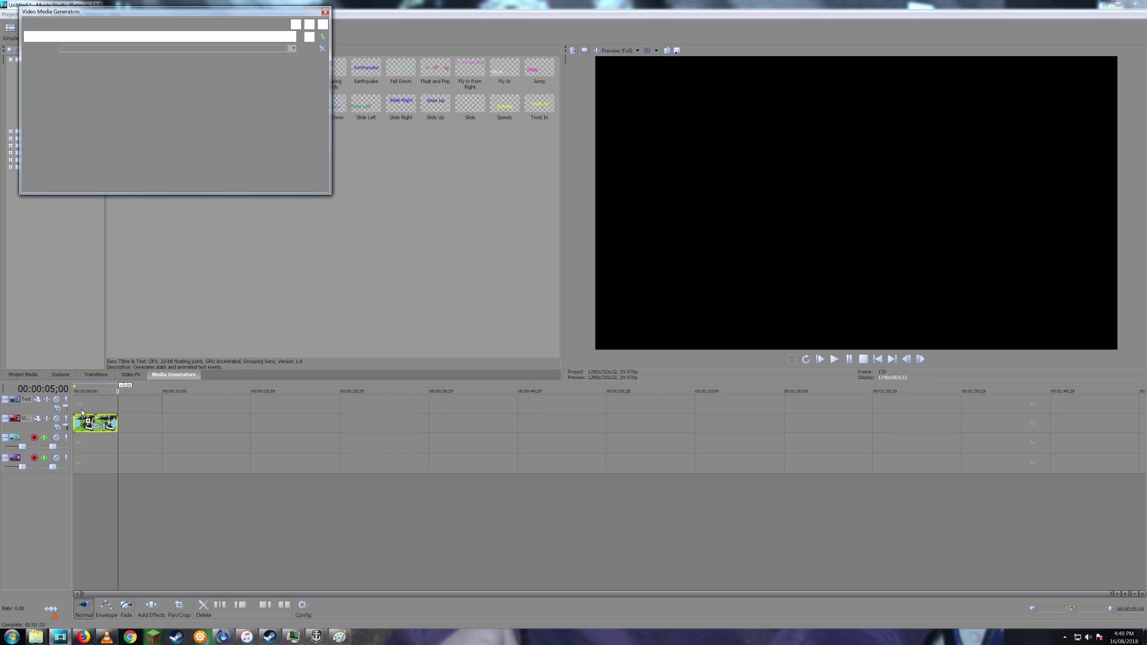
Shorten the title event and the reel image to about 17 frames at the start of the timeline
click(161, 390)
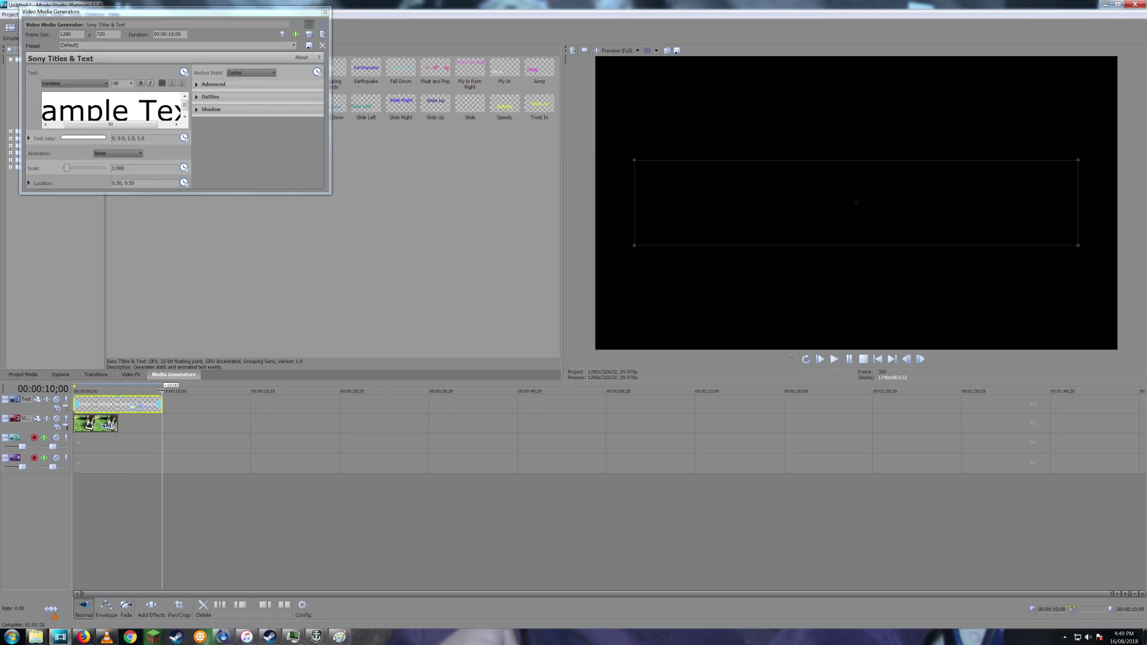
drag(158, 407, 77, 423)
click(101, 423)
click(76, 393)
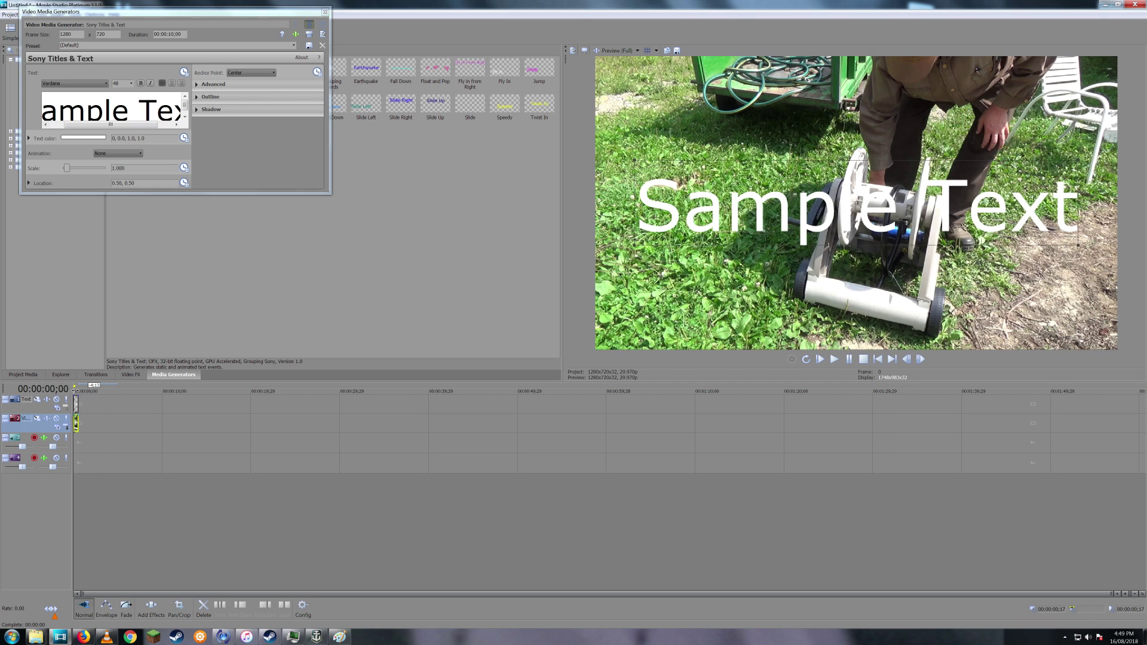
Trim both the title event and the reel image to a length of one frame
scroll(88, 399, up, 10)
scroll(88, 399, up, 6)
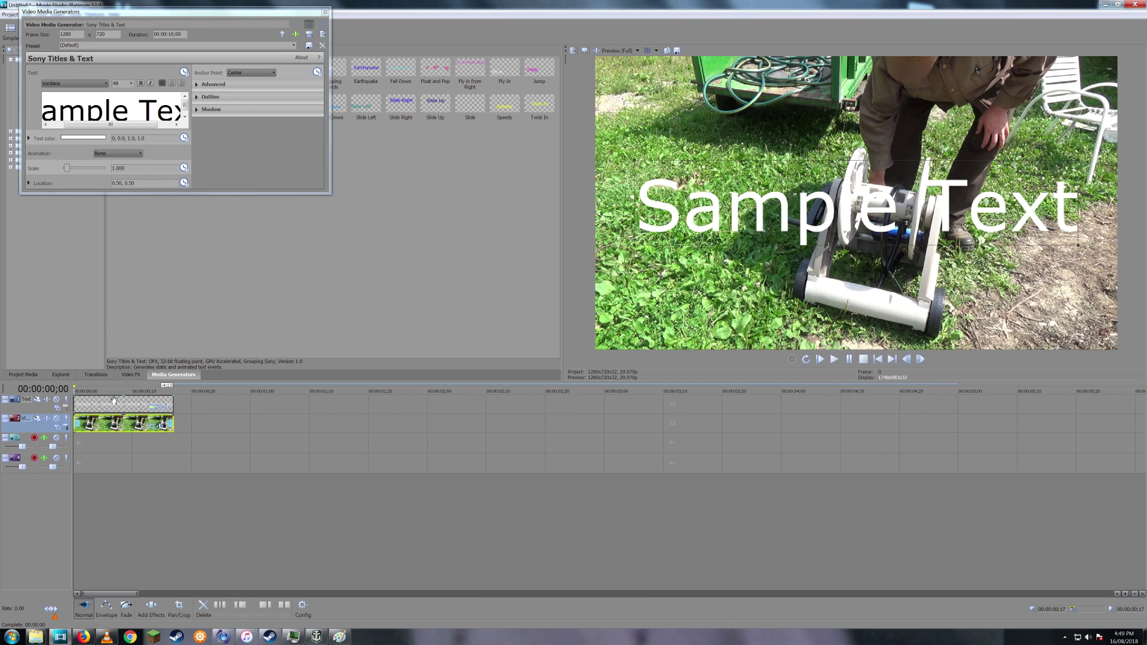
click(404, 404)
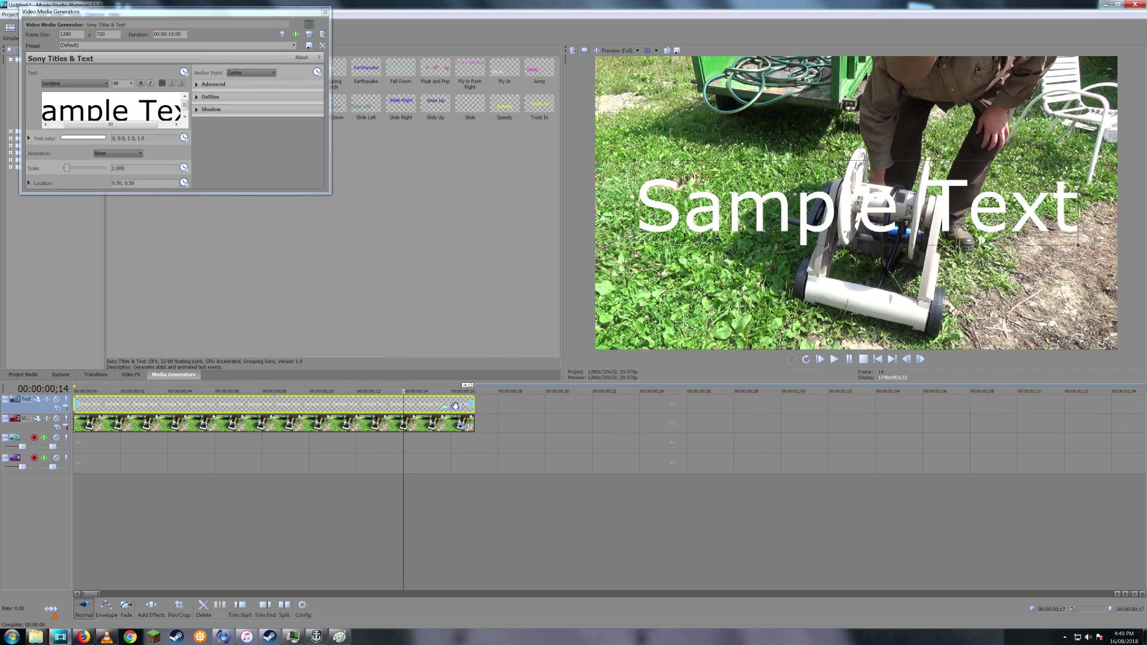
drag(473, 405, 97, 407)
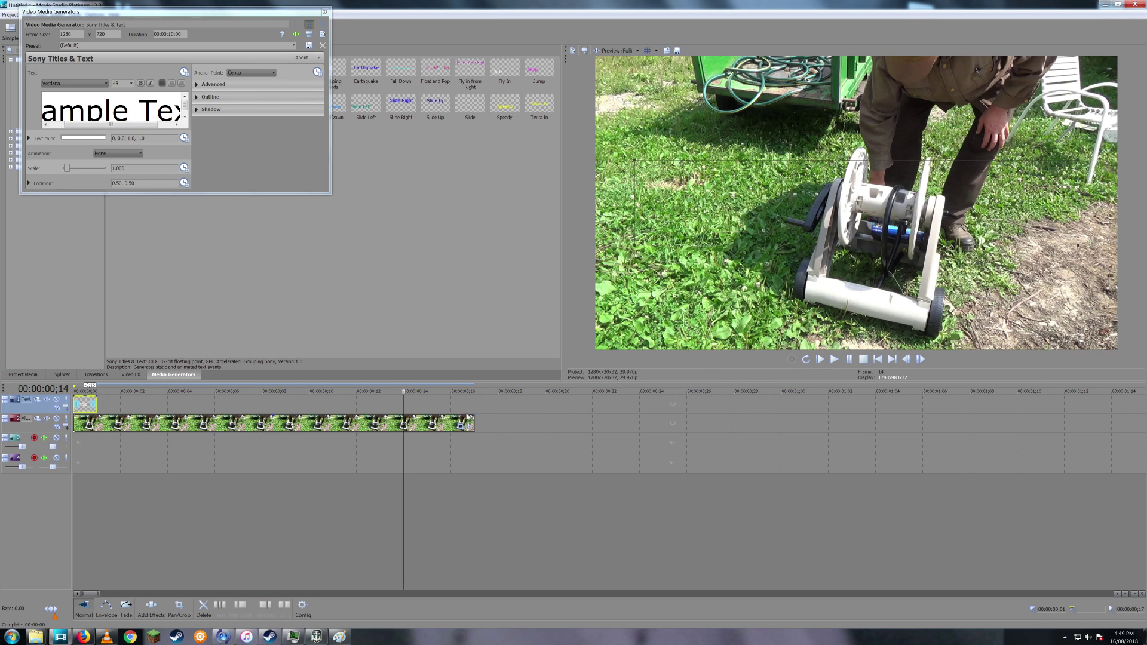
click(423, 419)
drag(473, 423, 96, 423)
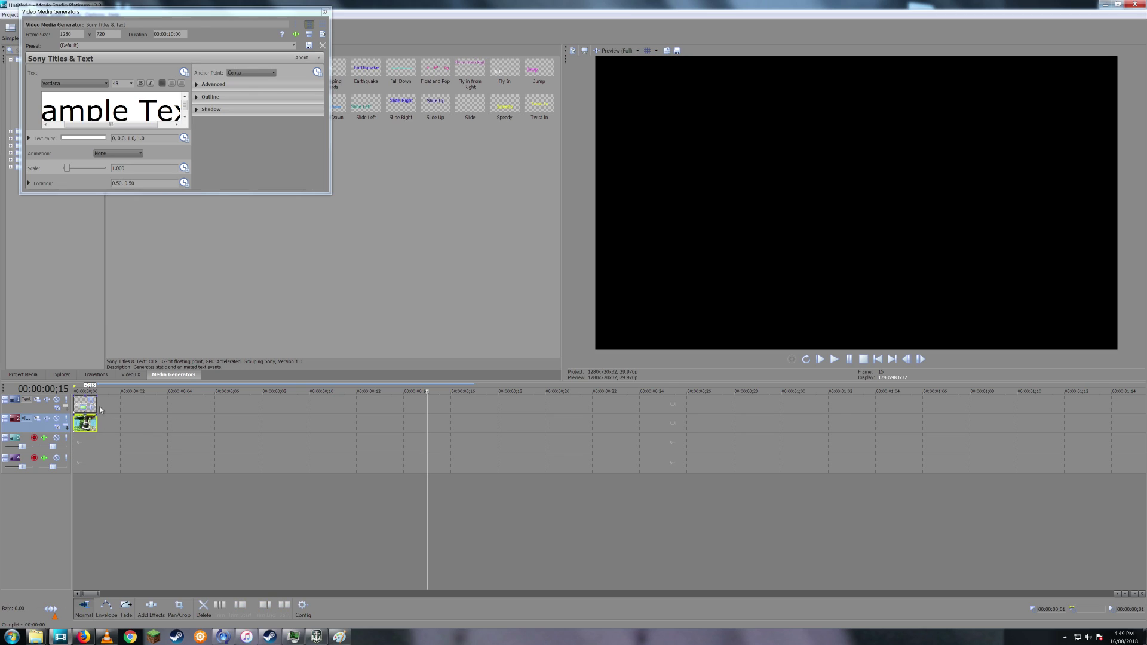
Return to the project start and move the Sample Text title to the lower part of the frame, at location 0.50, 0.18
click(90, 394)
scroll(150, 394, up, 6)
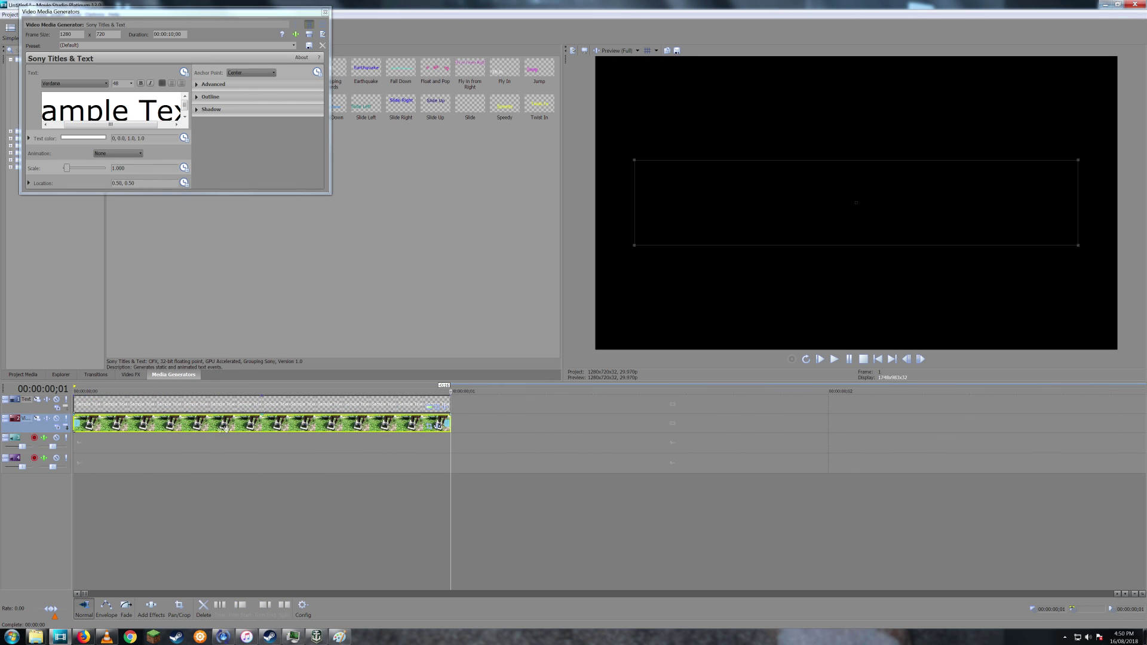
click(877, 359)
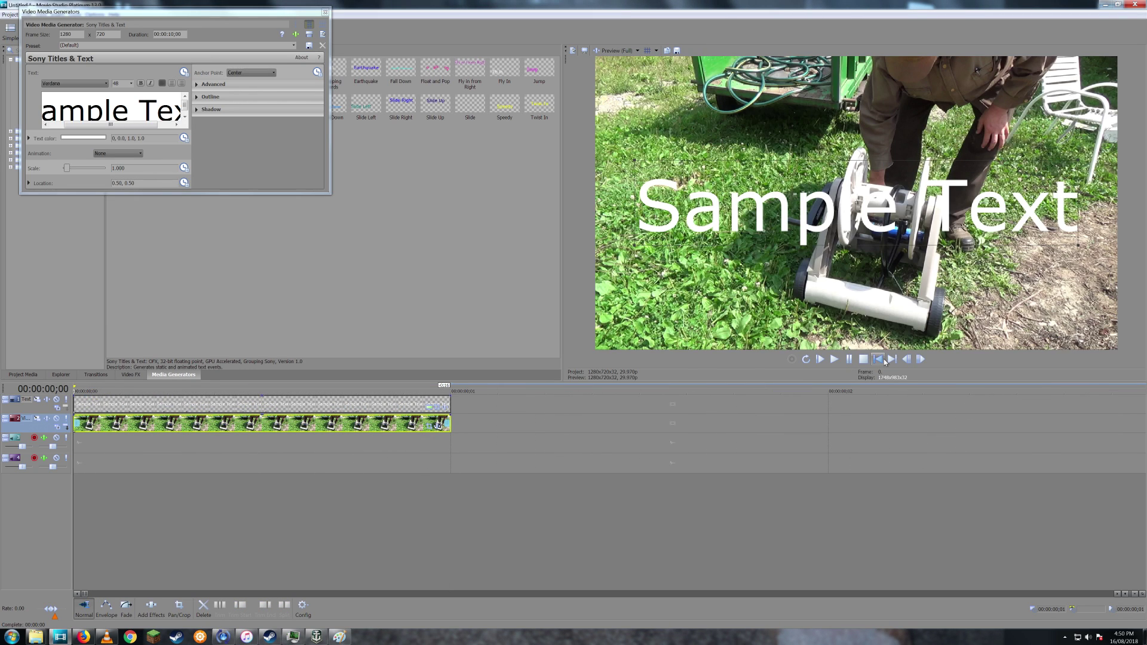
drag(871, 221, 872, 313)
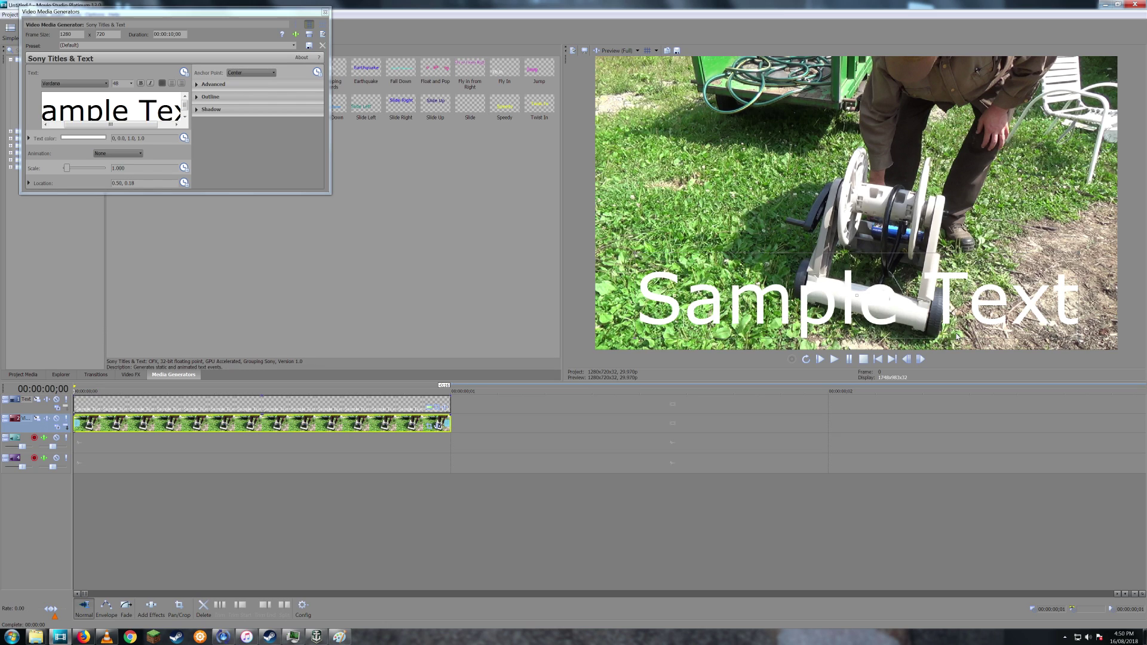
Move the Sample Text title to the upper part of the frame, at location 0.48, 0.88
drag(955, 298, 940, 89)
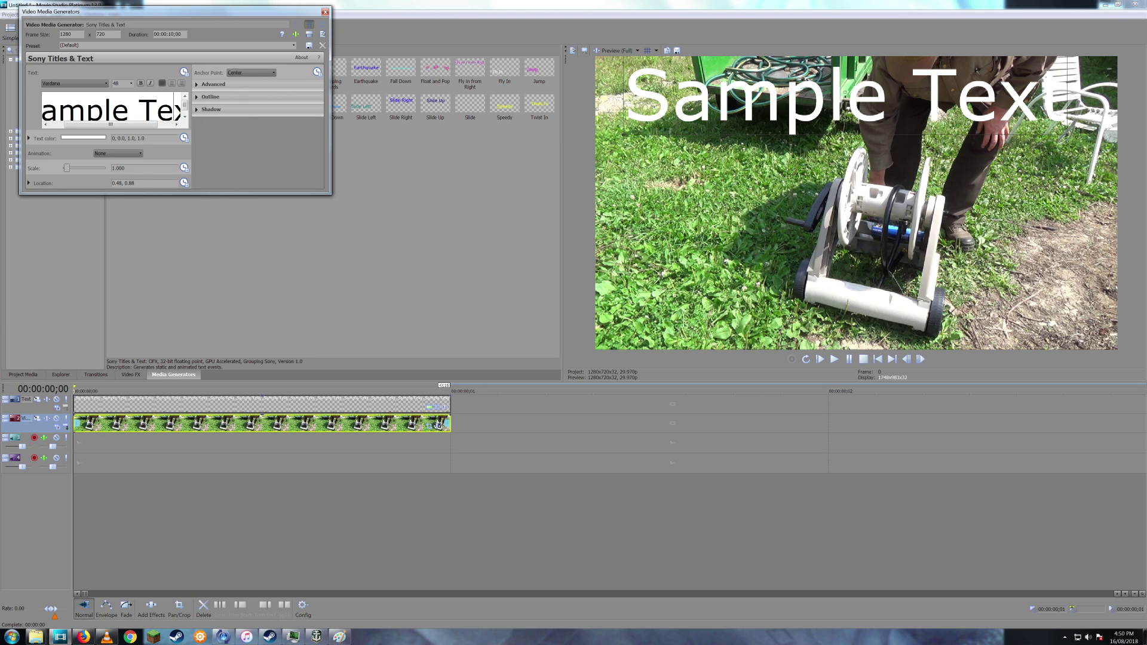
key(ctrl+a)
click(132, 83)
click(122, 130)
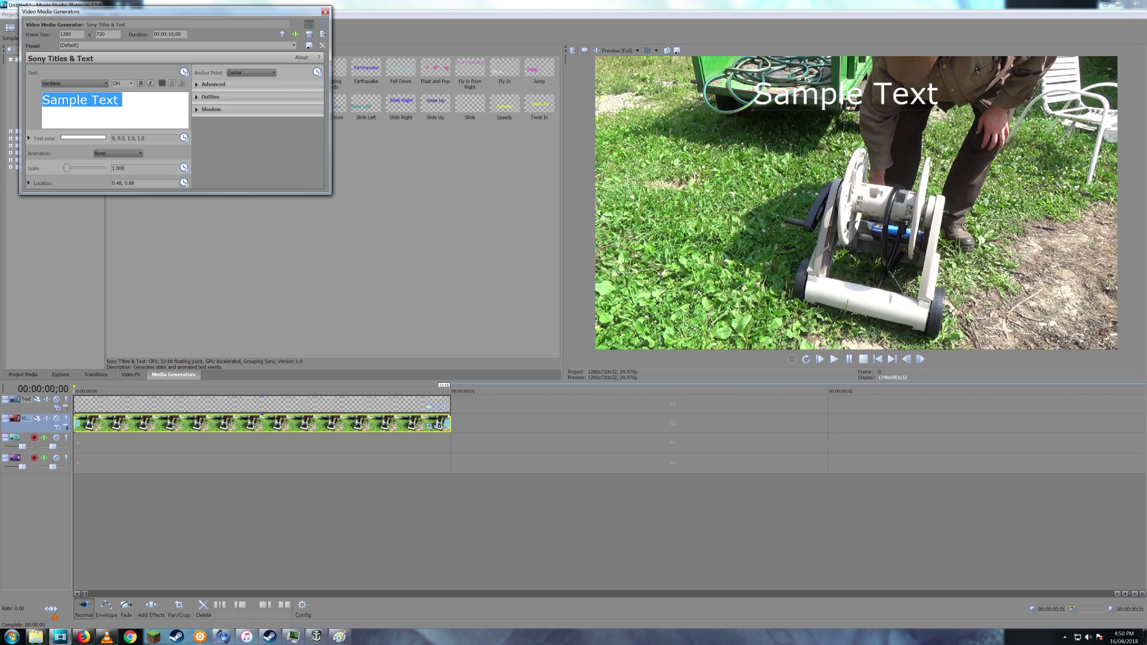
key(ctrl+z)
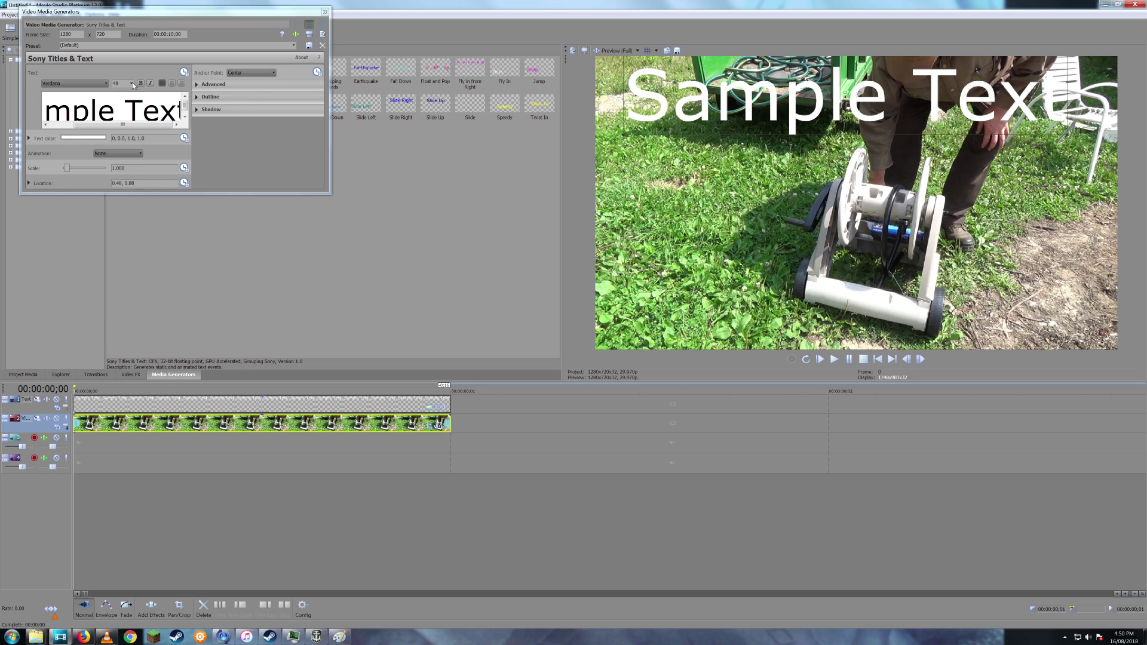
Set the font size of the whole Sample Text title to 20
key(ctrl+a)
click(134, 100)
key(ctrl+a)
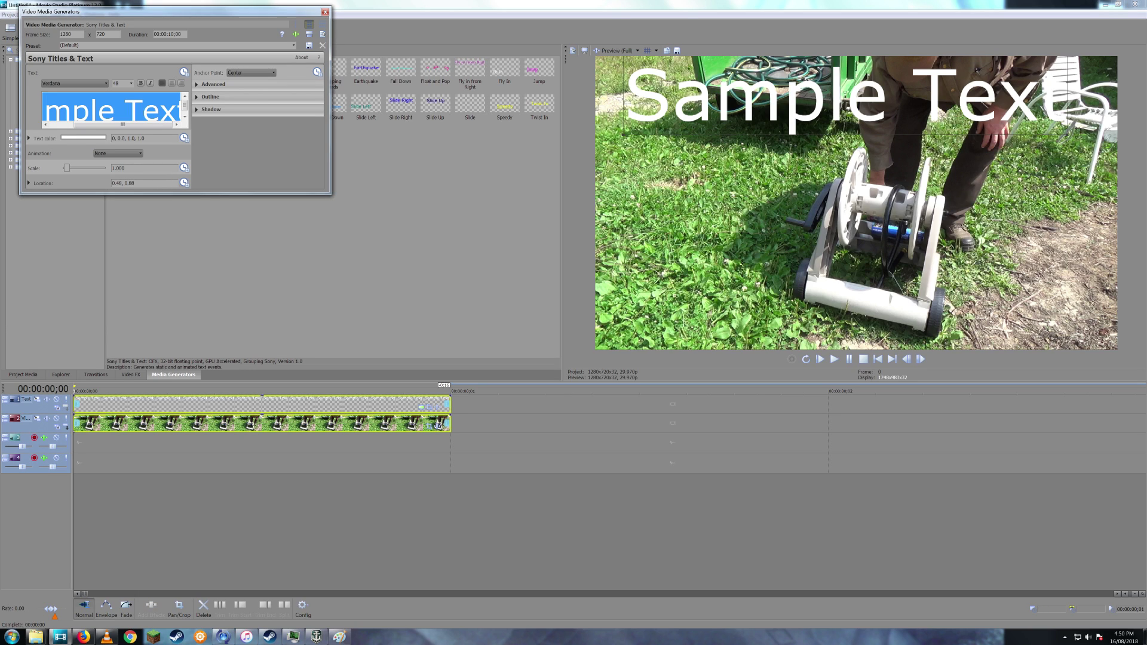
click(130, 84)
click(126, 126)
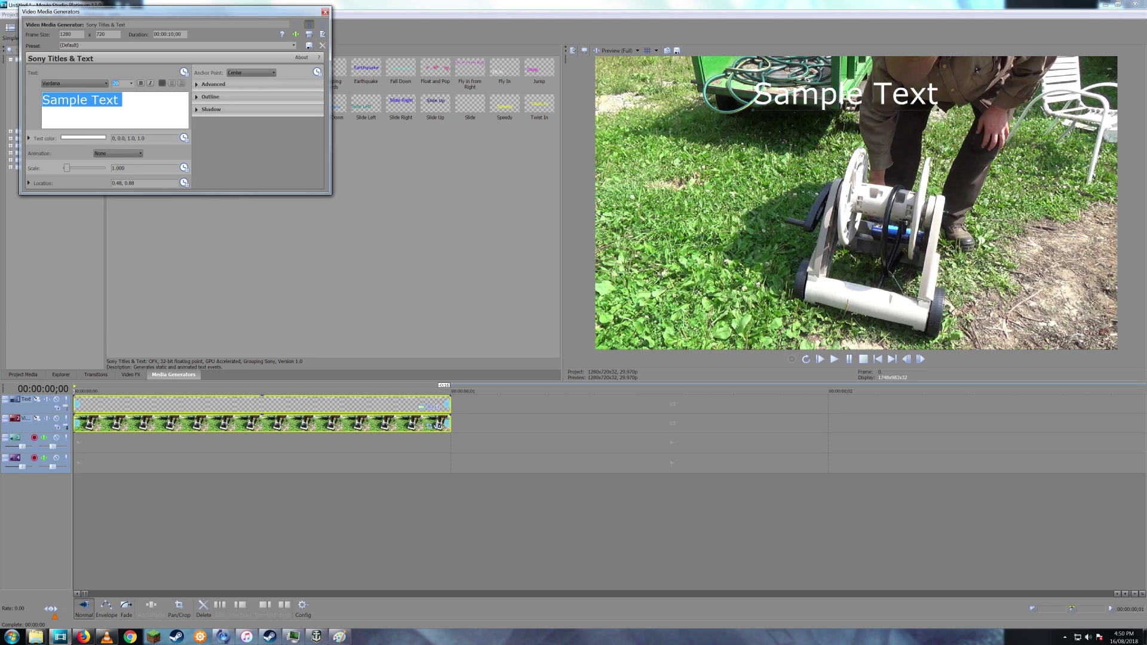
Replace the title's sample text with "OH REEEEELY"
key(ctrl+a)
text(OH)
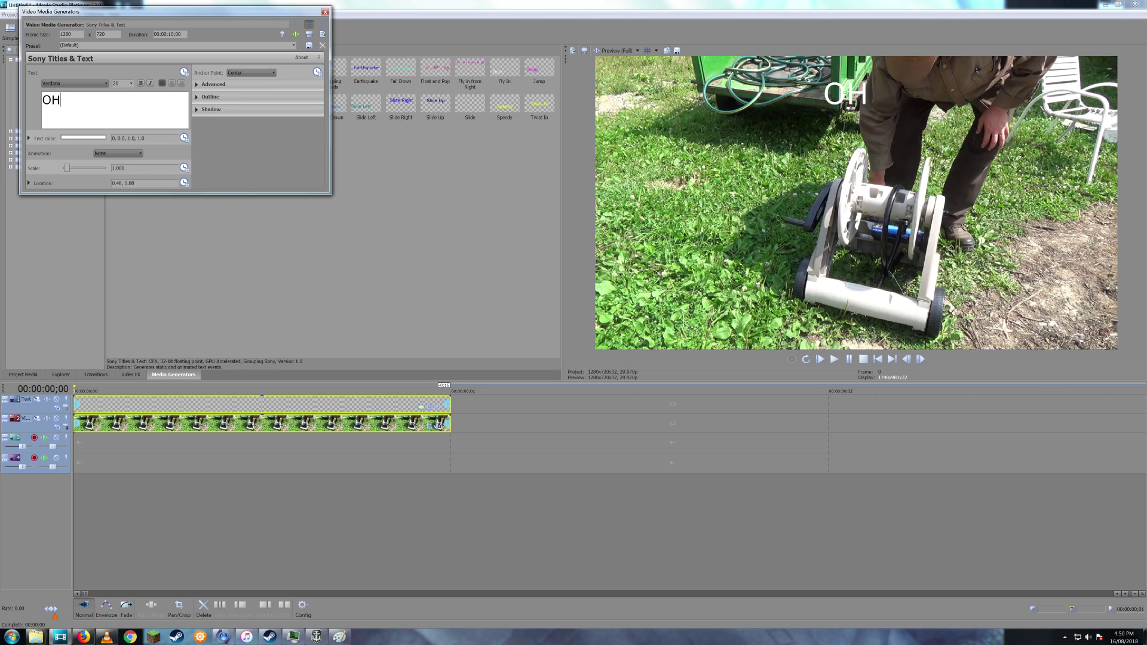
text( REEEEEL)
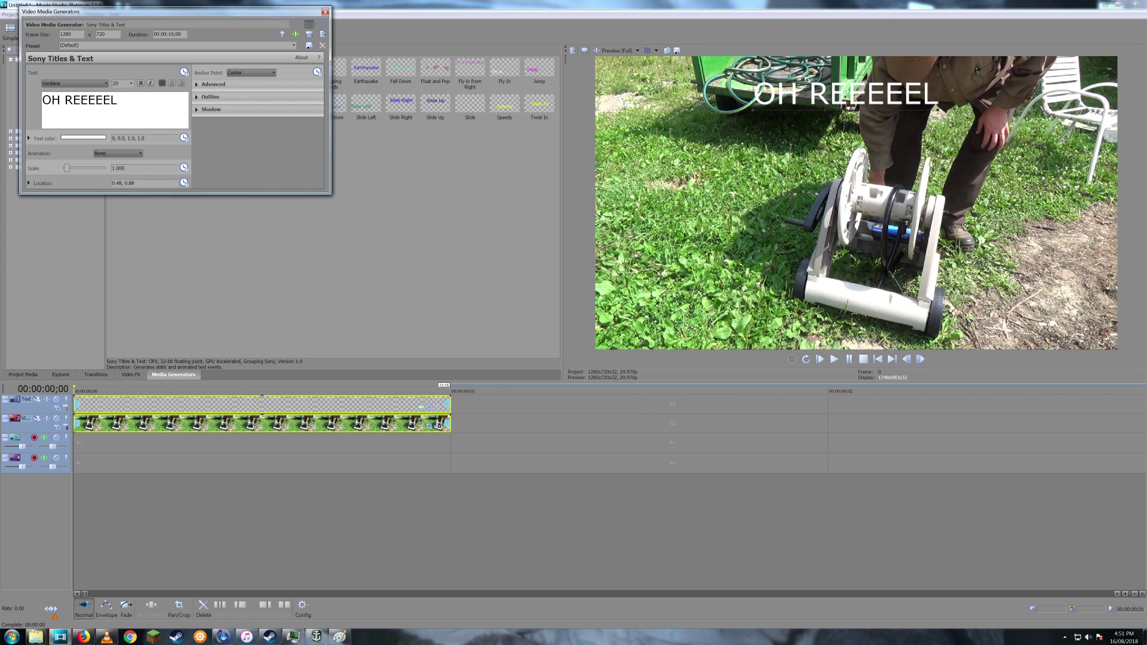
text(Y)
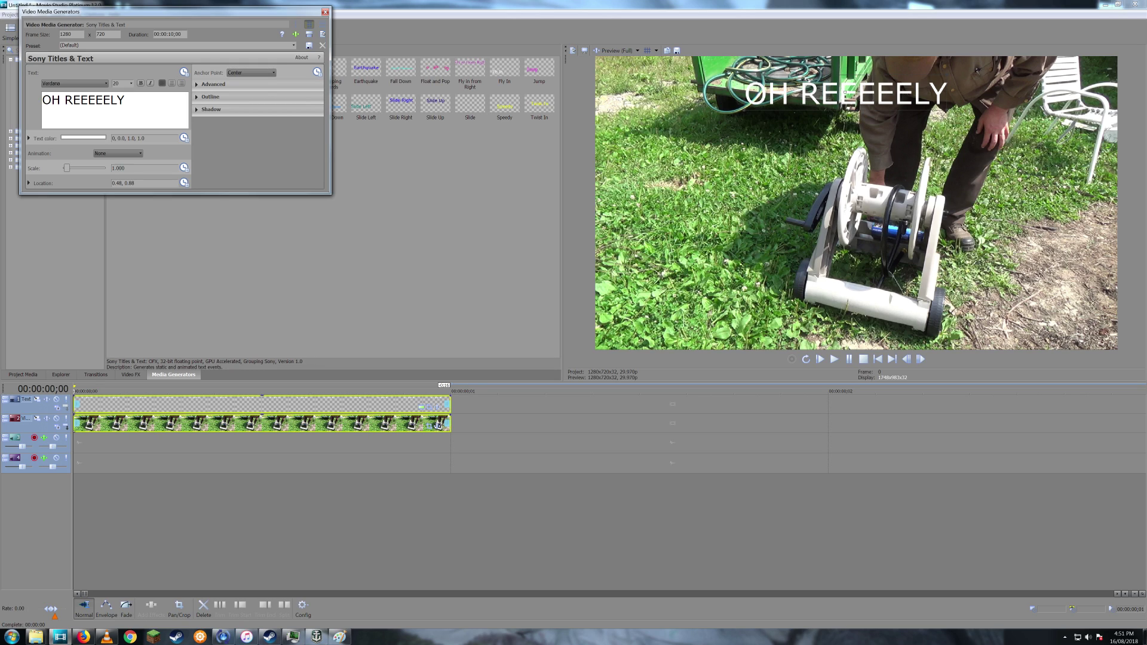
Enlarge the title to a scale of about 2.3 so it spans the frame, and position it at location 0.49, 0.87
key(ctrl+a)
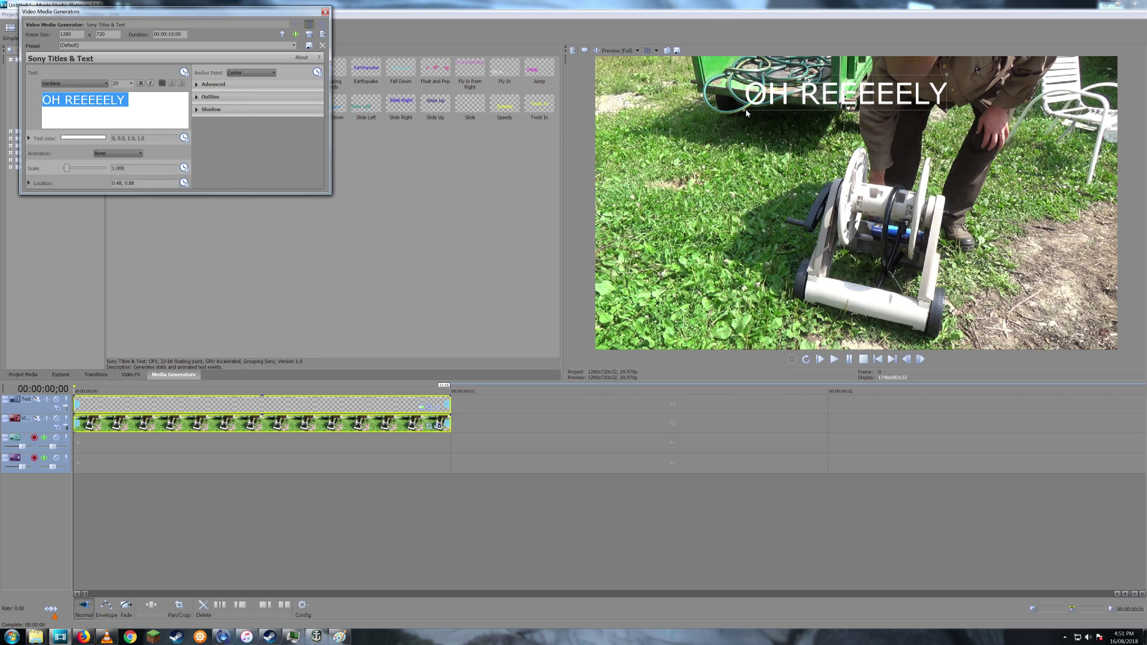
drag(744, 112, 624, 185)
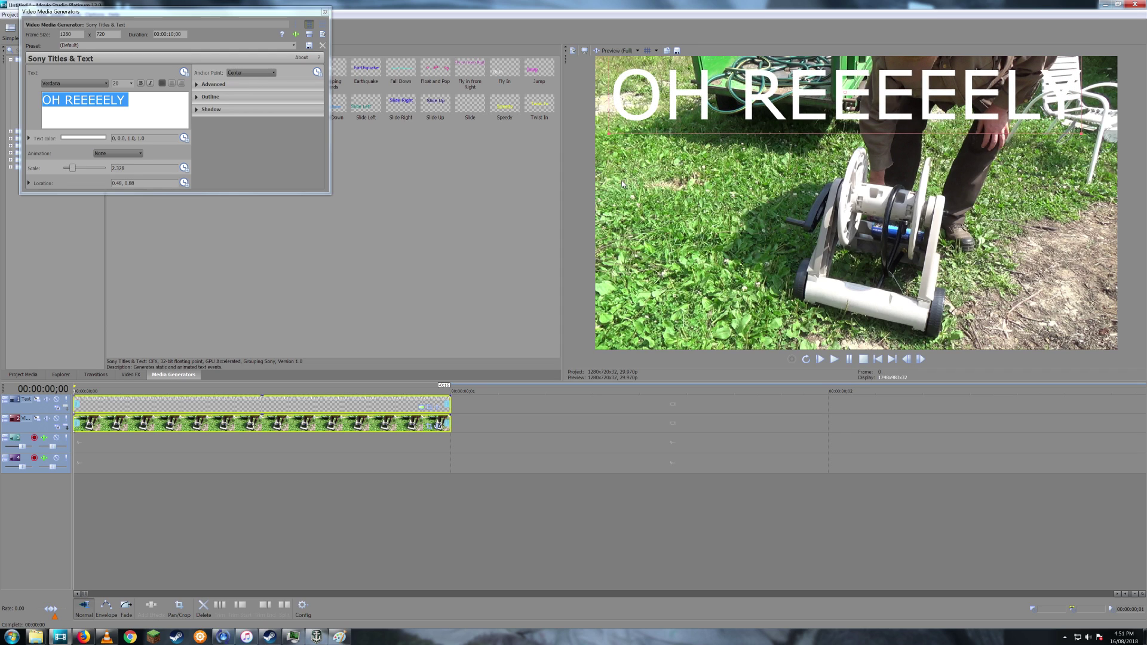
drag(888, 104, 892, 106)
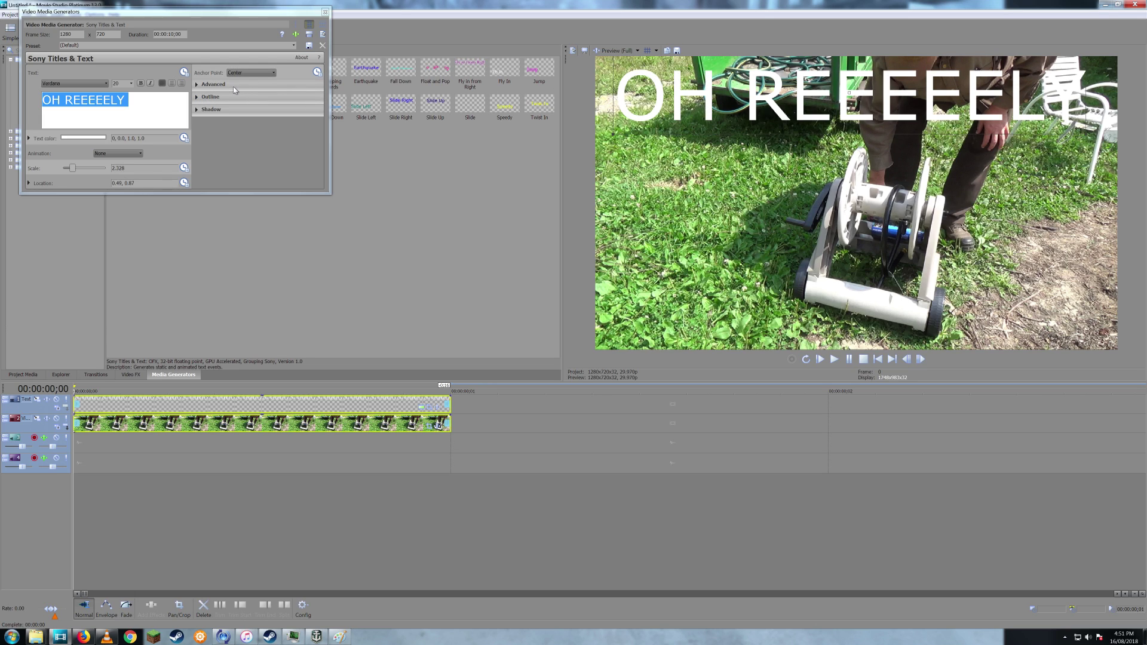
Set the title's outline color to near-black
click(203, 97)
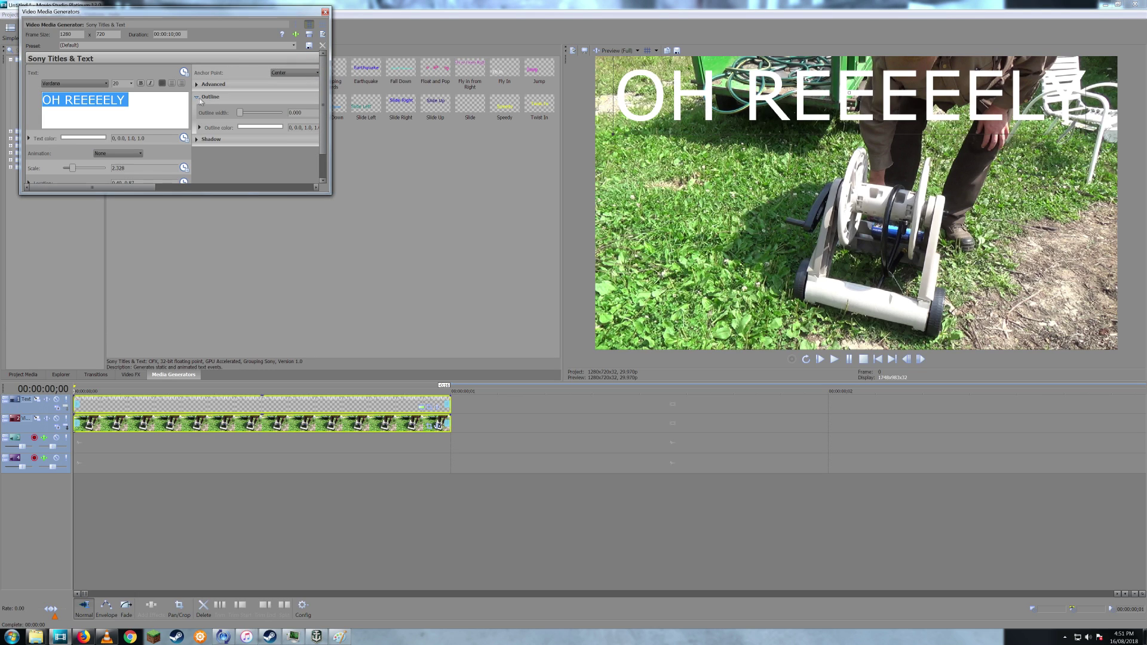
click(249, 127)
click(237, 194)
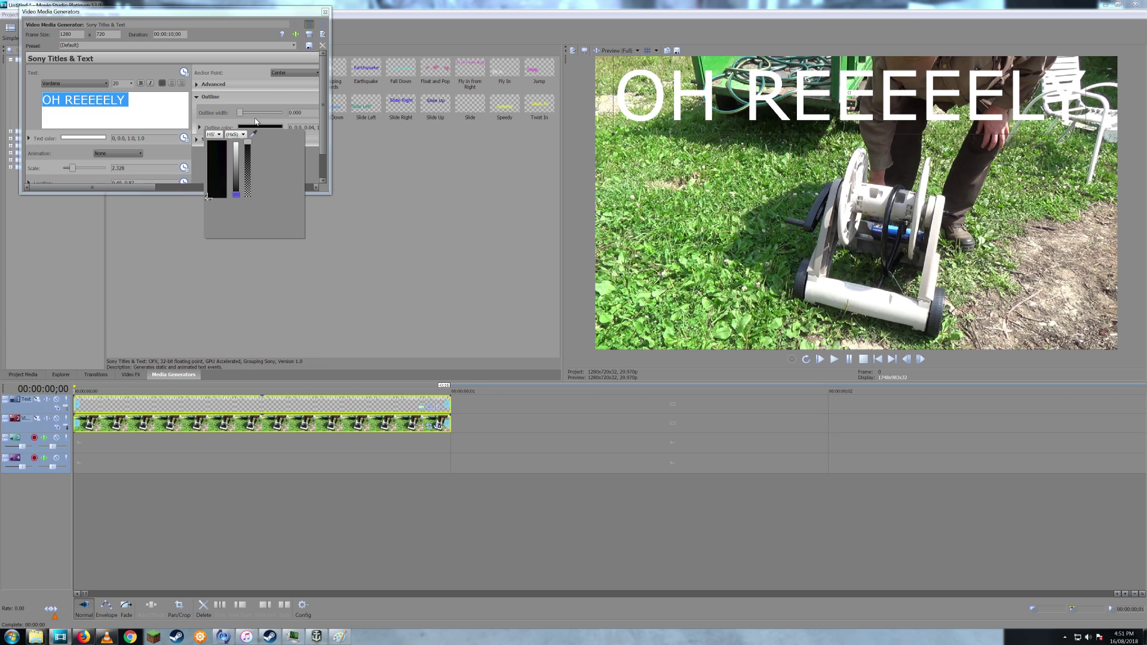
click(268, 89)
Try thicker outlines on the title, first at a width of 12 and then at 18
click(291, 113)
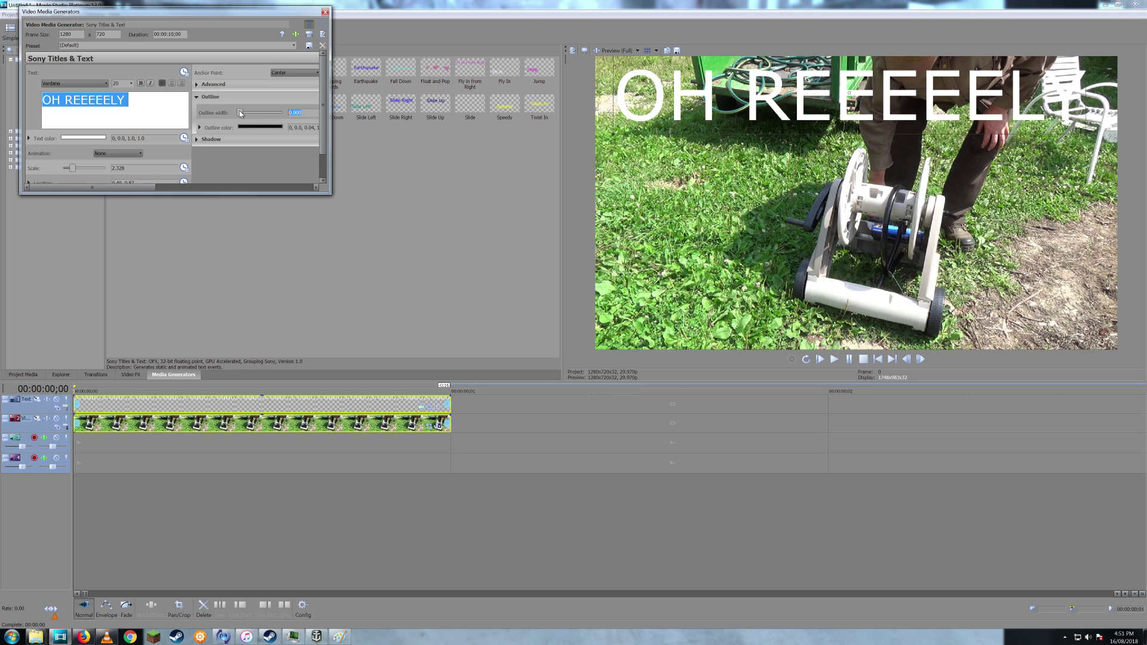
drag(241, 112, 297, 116)
drag(277, 111, 282, 112)
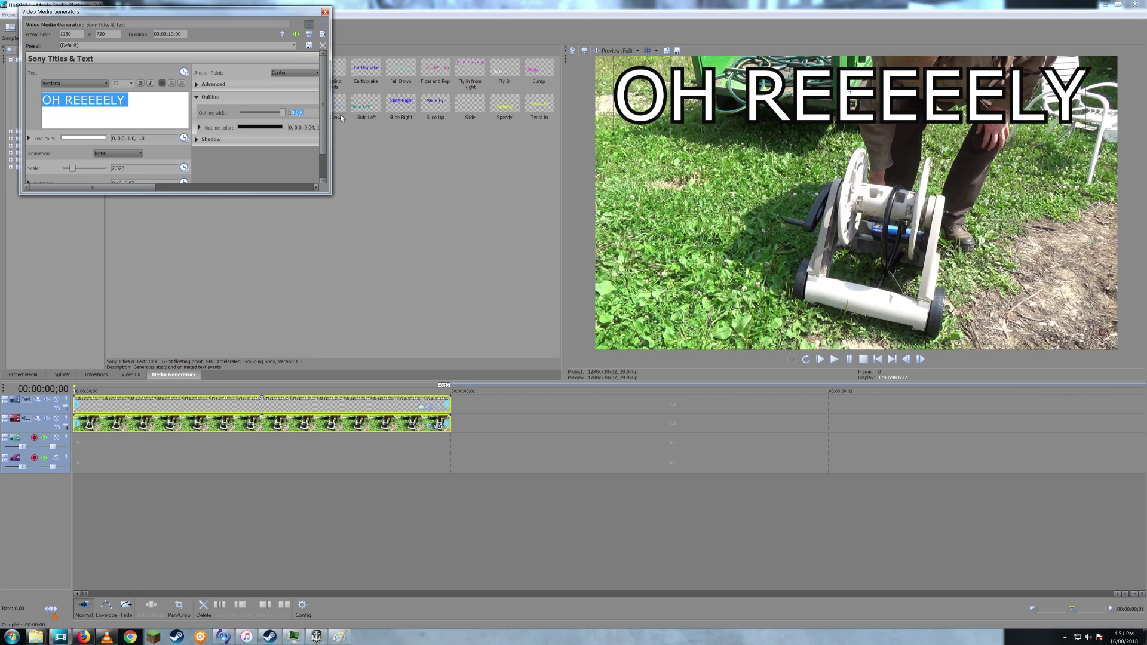
text(12)
key(Return)
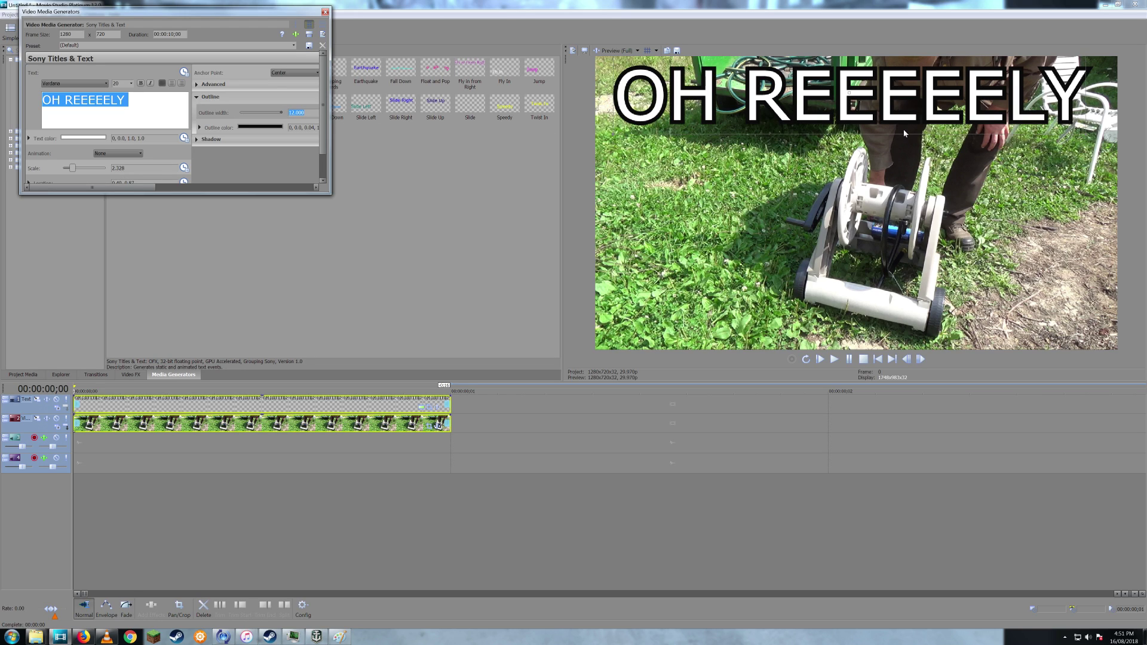
click(292, 113)
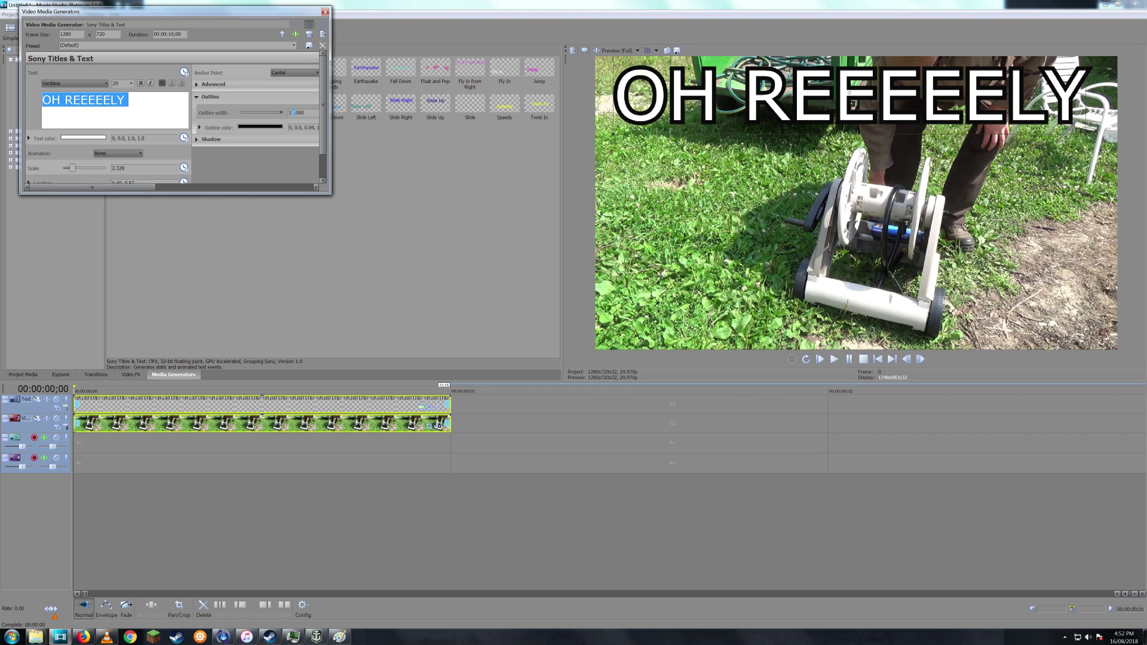
text(8)
key(Return)
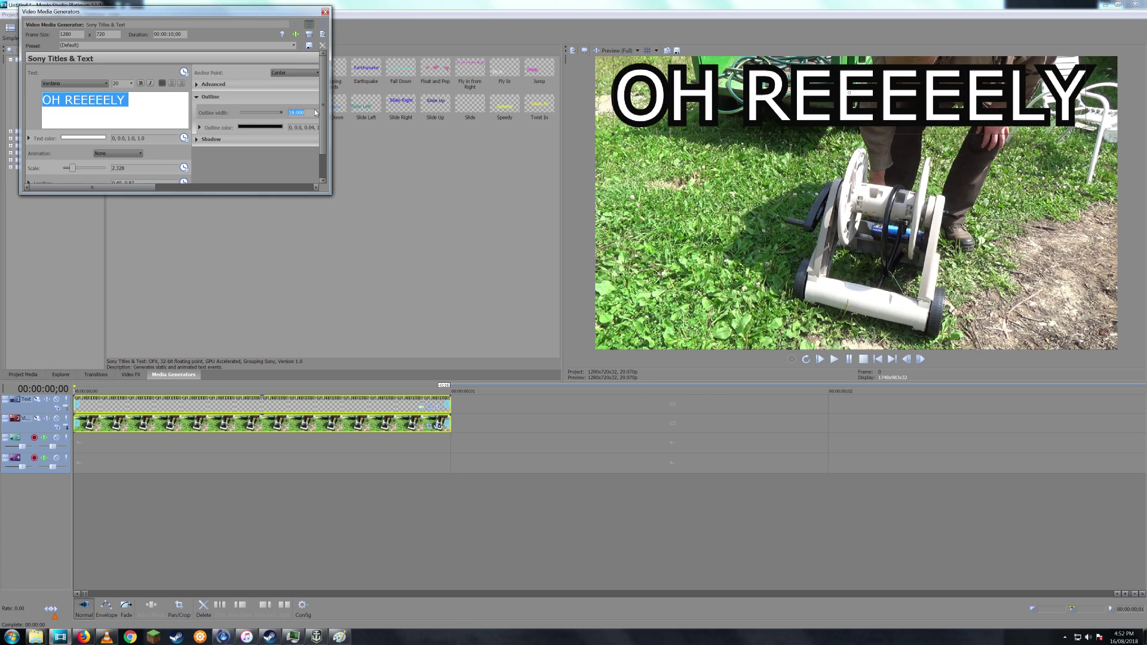
Set the title's outline width to 14
click(292, 112)
text(4)
key(Return)
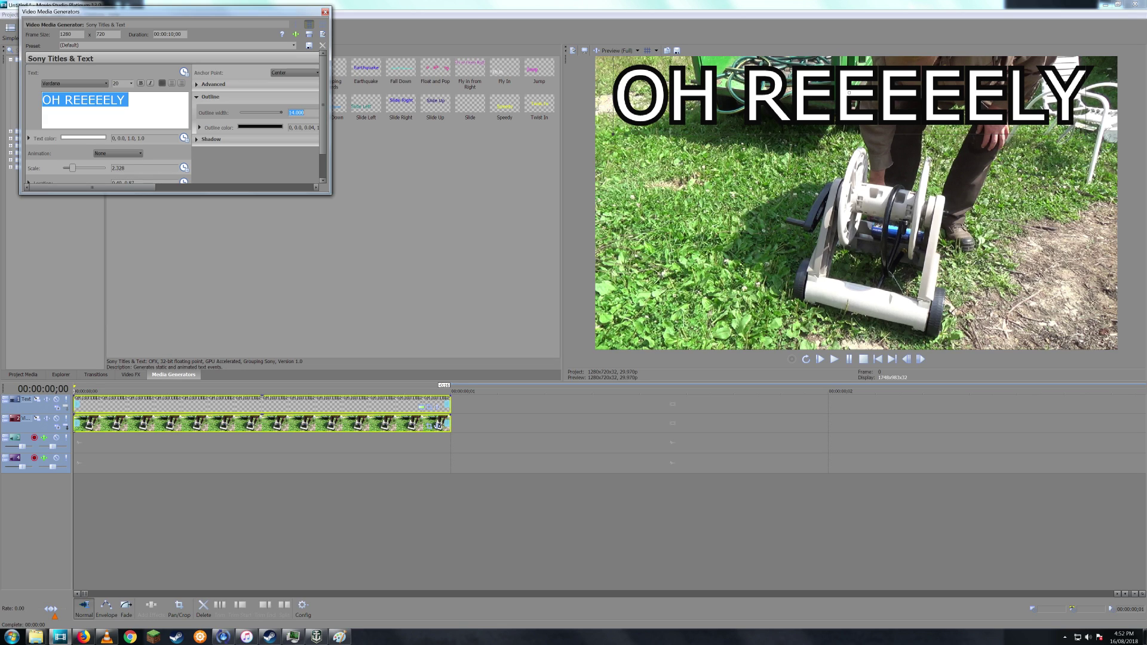
Preview the VAGRounded BT, Vani and ABSALOM fonts on the title
click(106, 83)
key(Up)
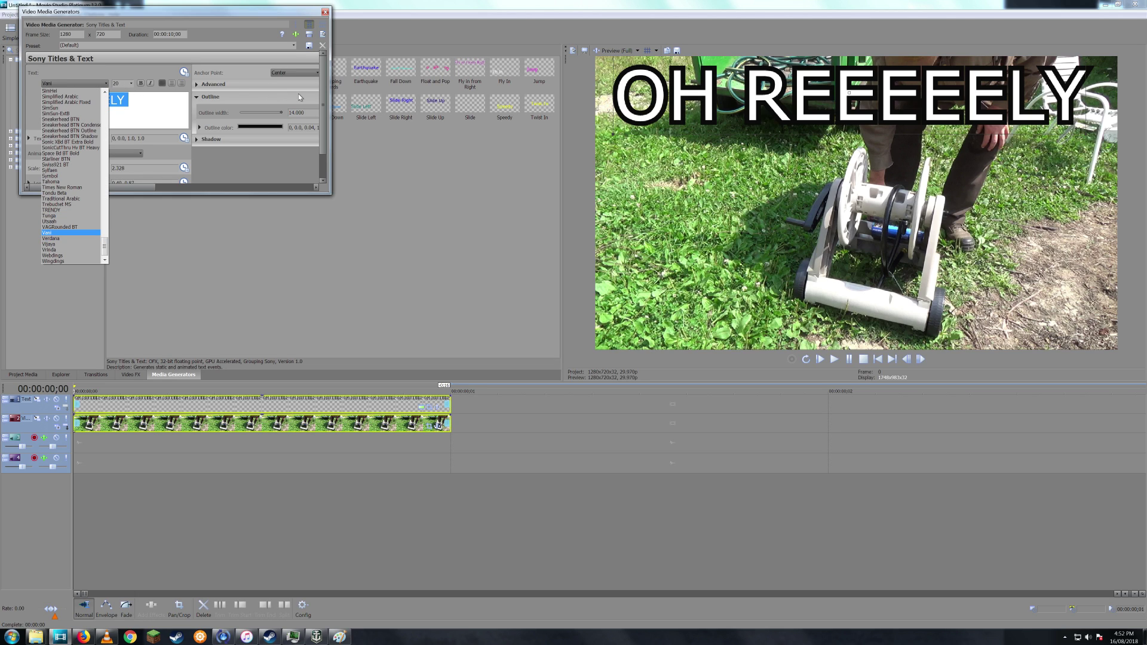
key(Up)
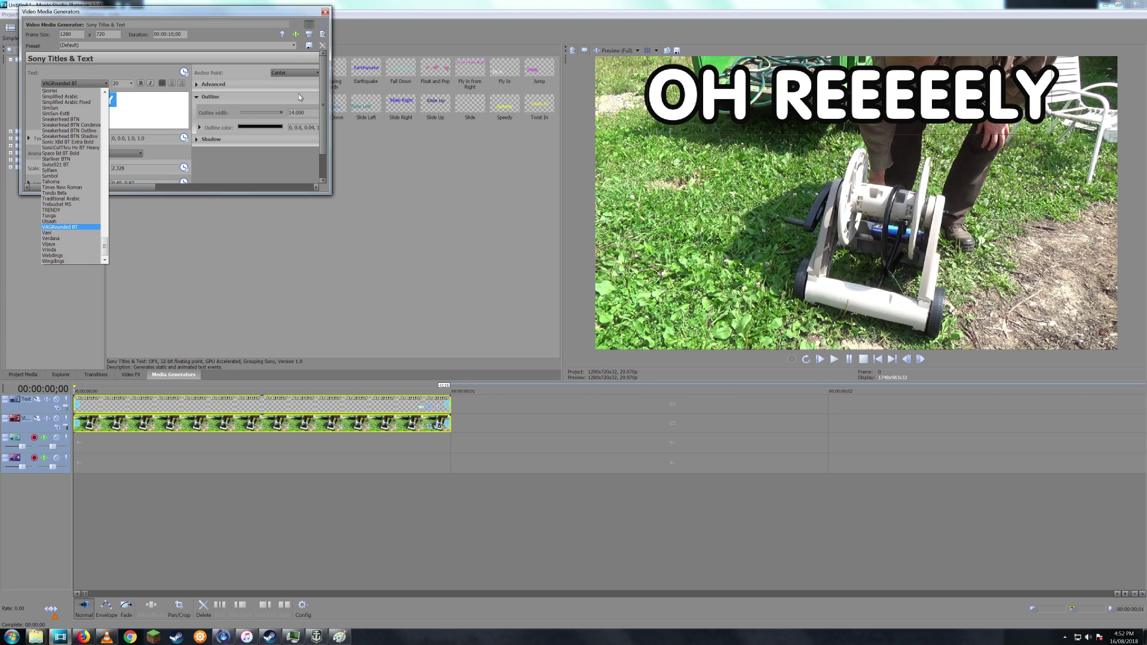
key(Down)
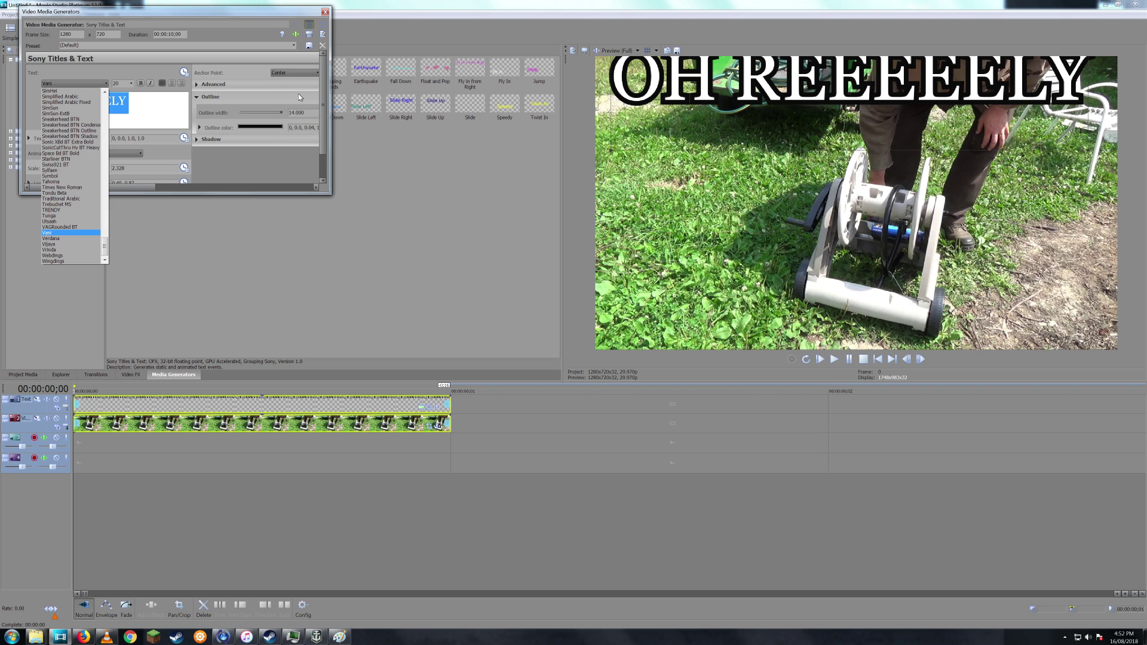
text(@s)
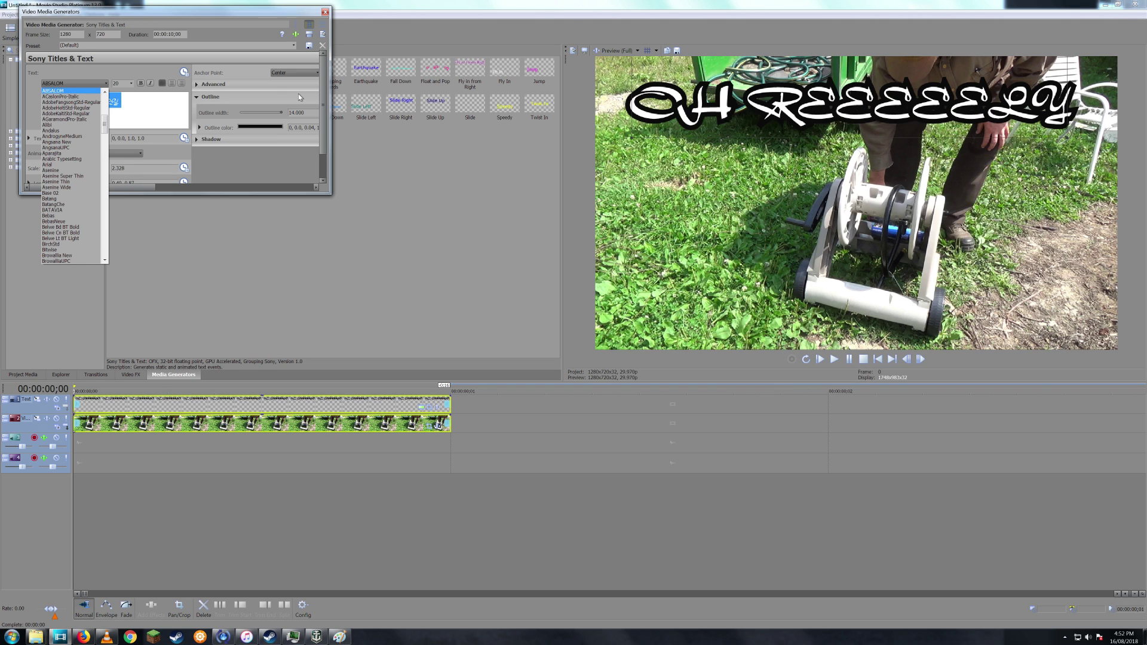
key(Up)
key(Up)
key(Up)
key(Up)
key(Up)
key(Up)
key(Up)
key(Up)
key(Up)
key(Up)
key(Up)
key(Up)
key(Up)
key(Up)
key(Up)
key(Up)
key(Up)
key(Up)
key(Up)
key(Up)
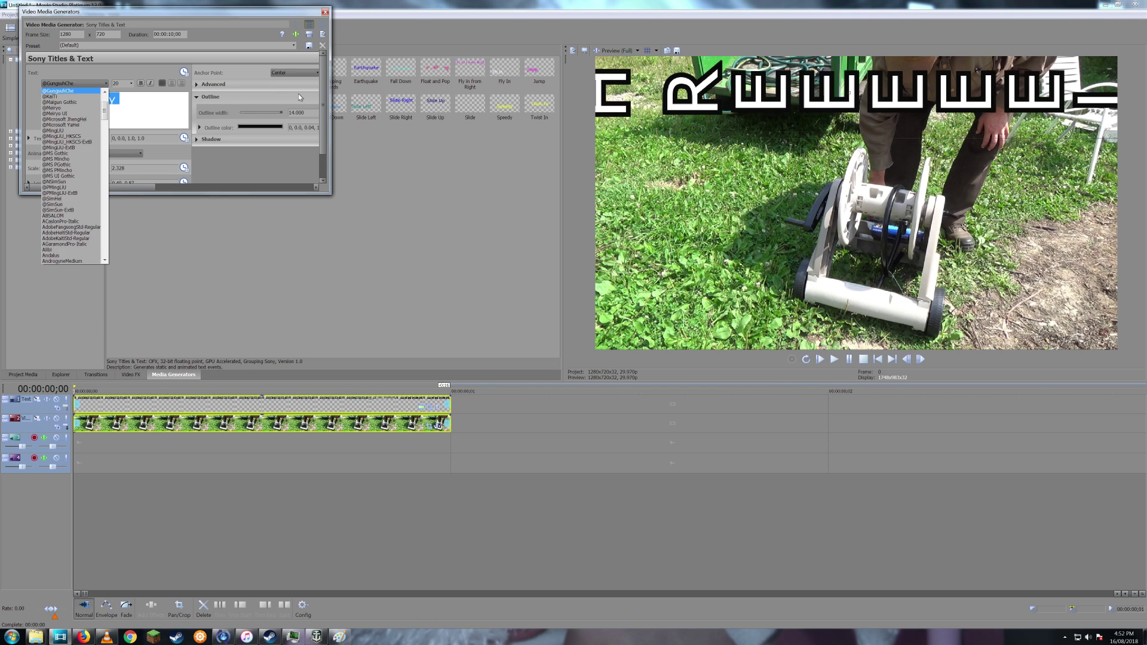
key(Down)
key(Down)
key(Down)
key(Down)
key(Down)
key(Down)
key(Down)
key(Down)
key(Down)
key(Down)
key(Down)
key(Down)
key(Down)
key(Down)
key(Down)
key(Down)
key(Down)
key(Down)
key(Down)
key(Down)
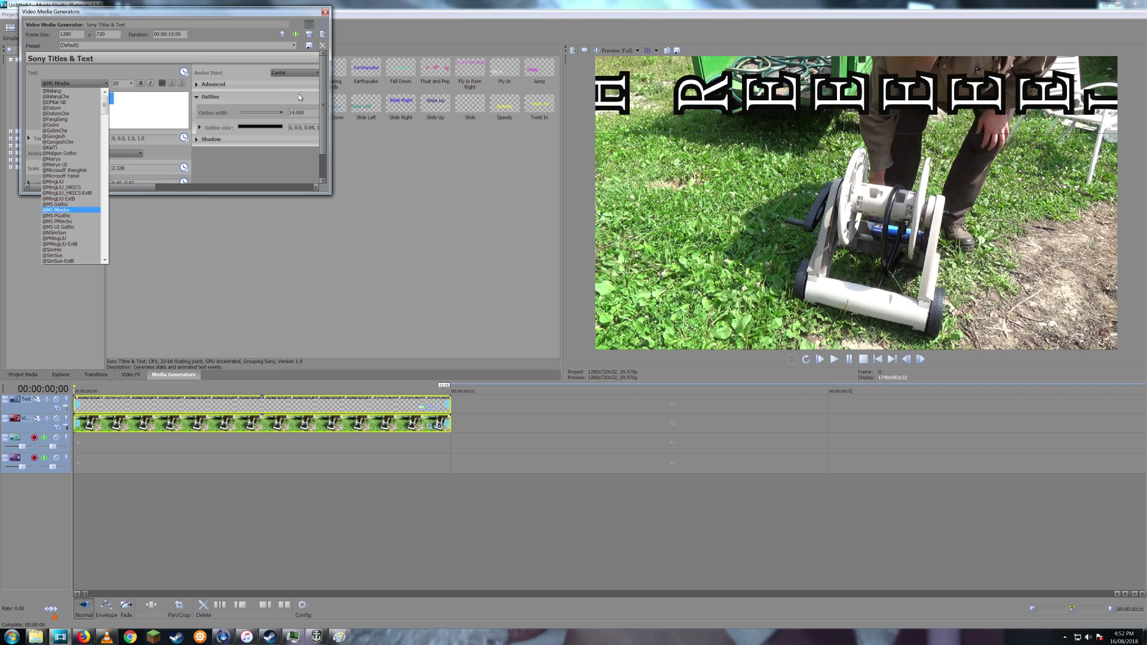
Preview the Andalus and AngsanaUPC fonts on the title
key(Down)
key(Down)
key(Down)
key(Down)
key(Down)
key(Down)
key(Down)
key(Down)
key(Down)
key(Down)
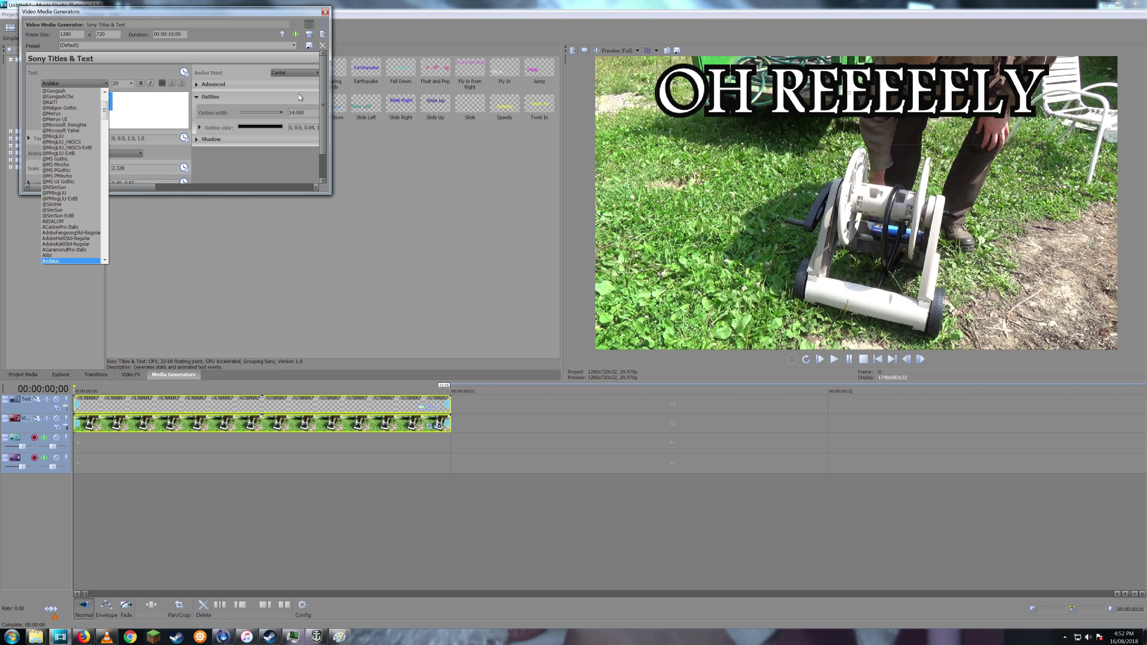
key(Down)
key(Down)
key(Down)
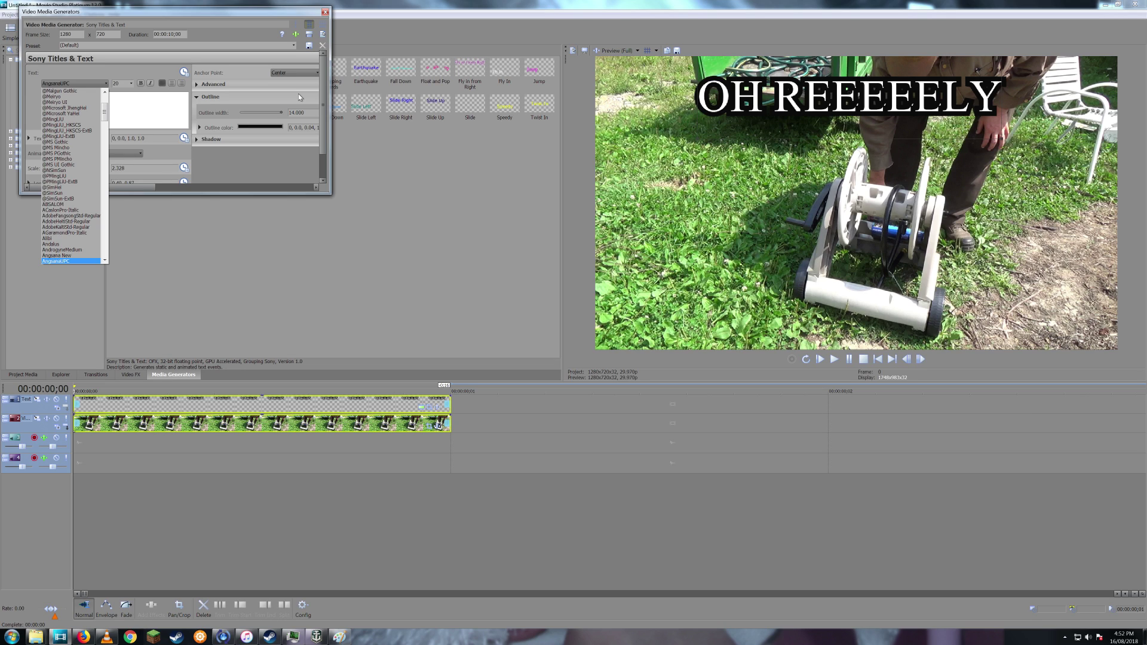
Preview the Asenine Super Thin and Base 02 fonts on the title
key(Down)
key(Down)
key(Down)
key(Down)
key(Down)
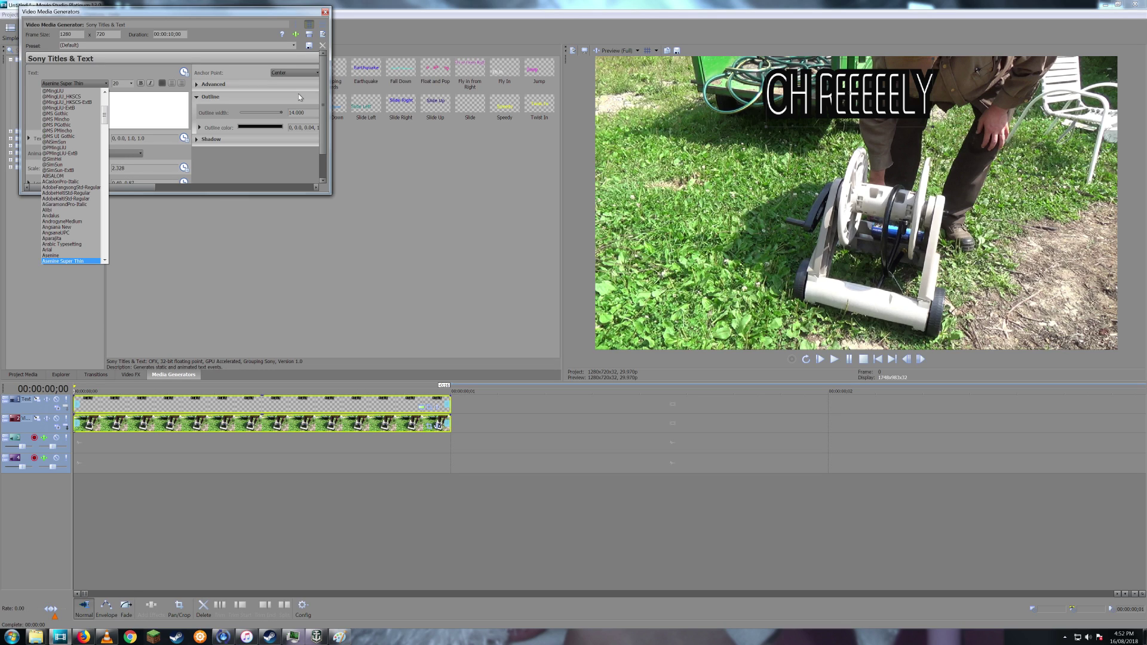
key(Down)
key(Down)
key(Down)
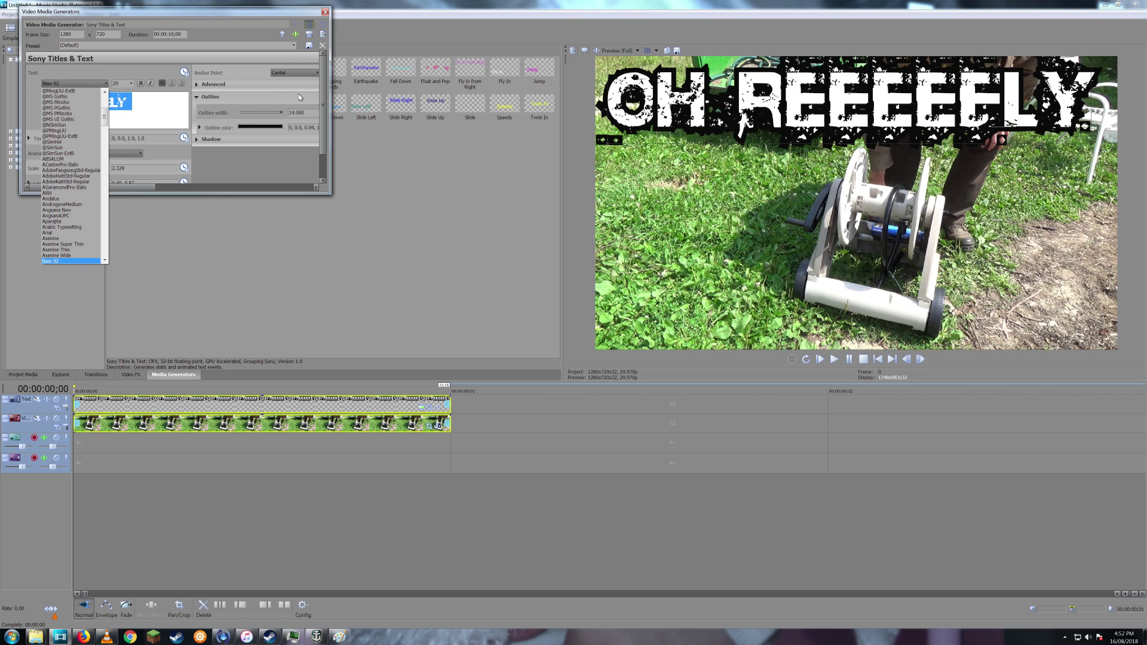
Preview the Batang, BatangChe, Bebas, Belwe Bd BT Bold and Belwe Lt BT Light fonts on the title
key(Down)
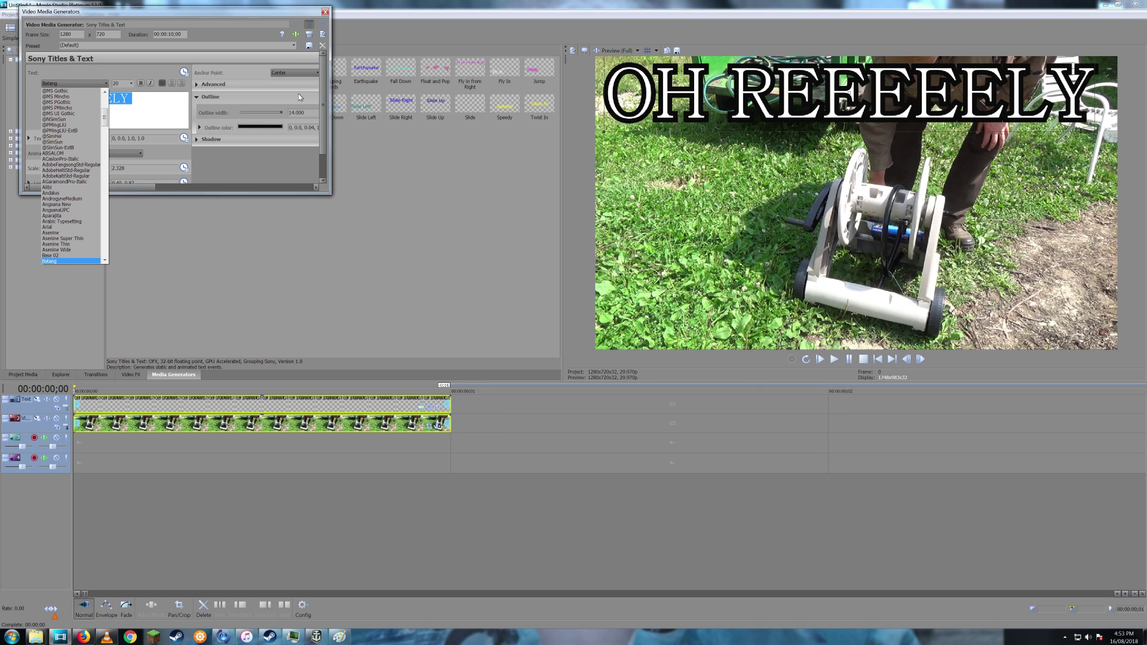
key(Down)
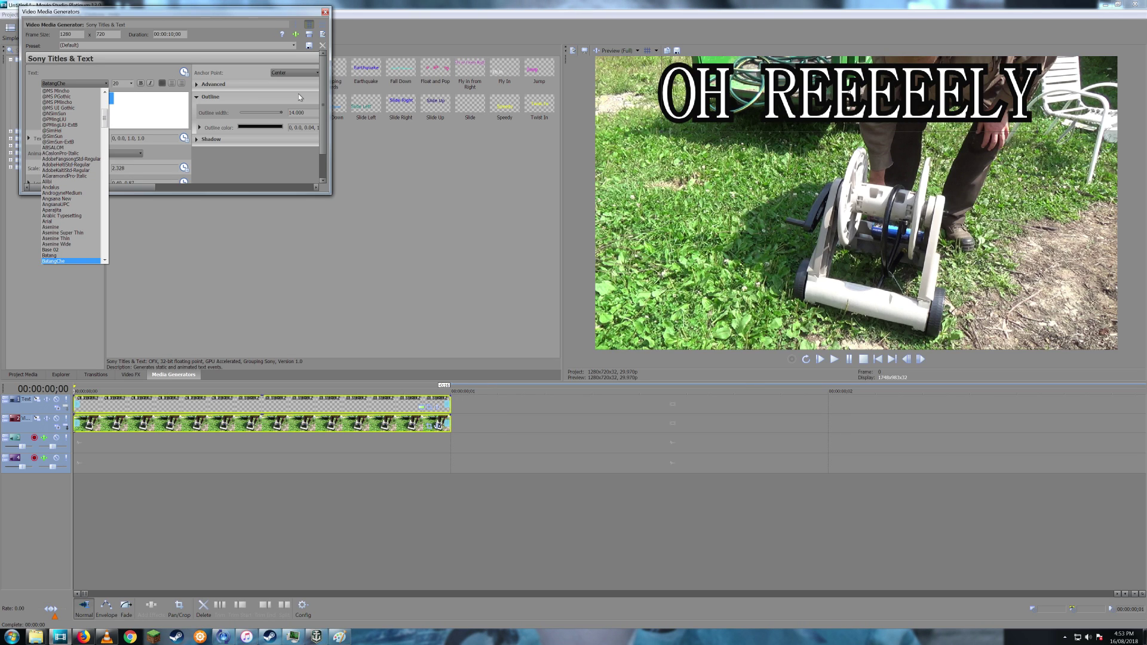
key(Down)
key(Down)
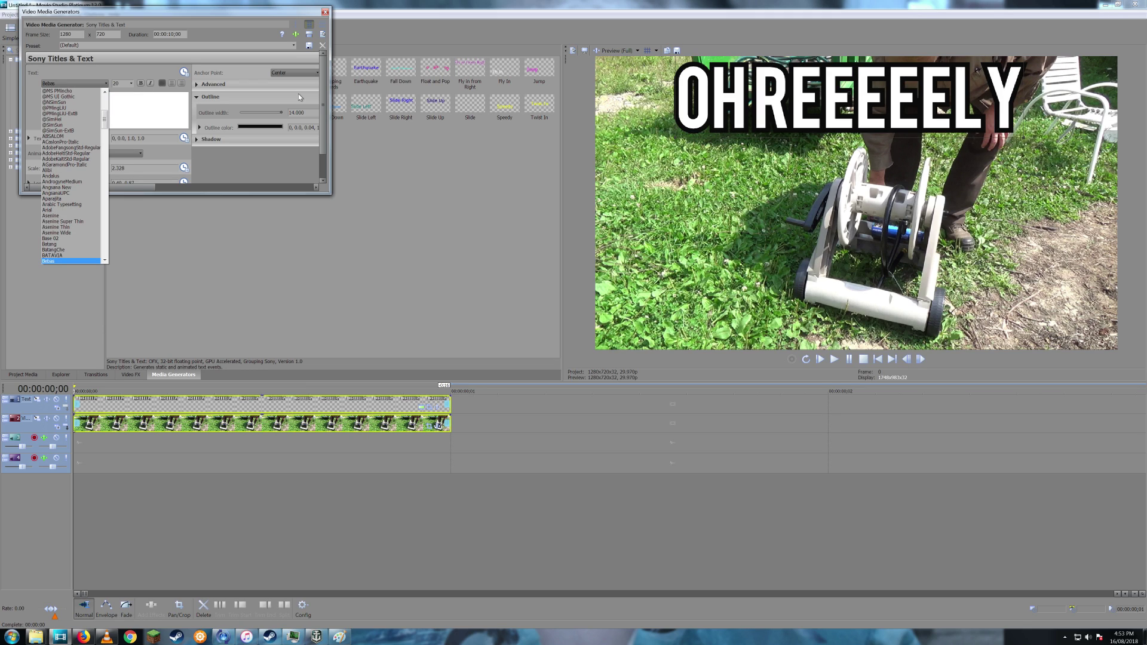
key(Down)
key(Down)
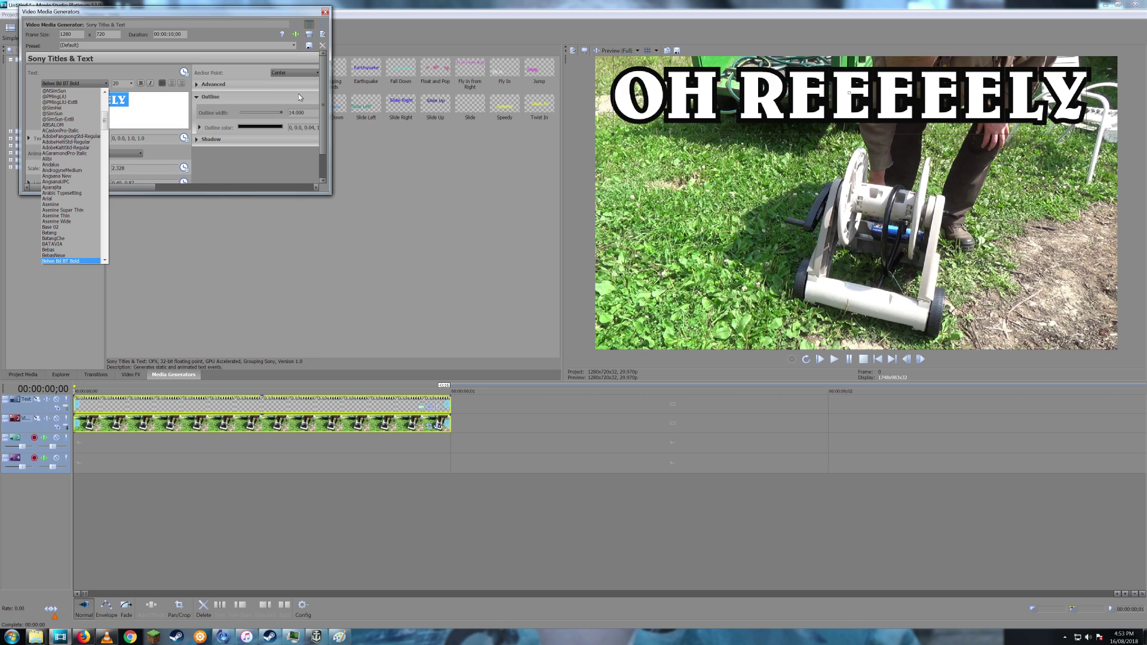
key(Down)
key(Down)
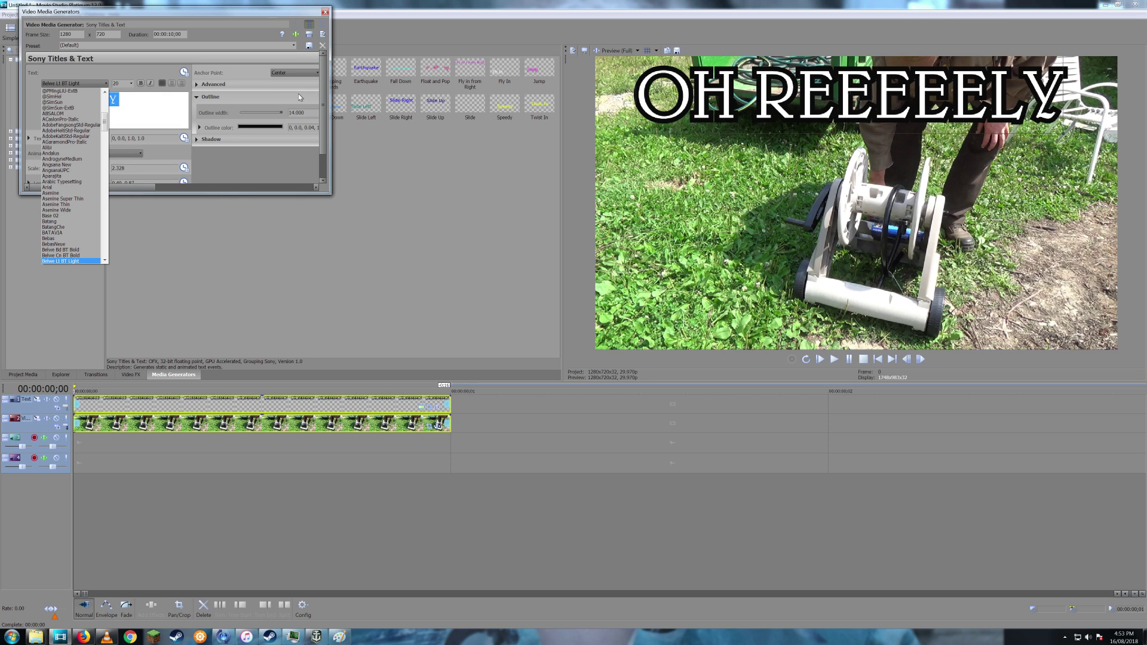
Preview the Calibri and Candy Round BTN fonts on the title
key(Down)
key(Down)
key(Down)
key(Down)
key(Down)
key(Down)
key(Down)
key(Down)
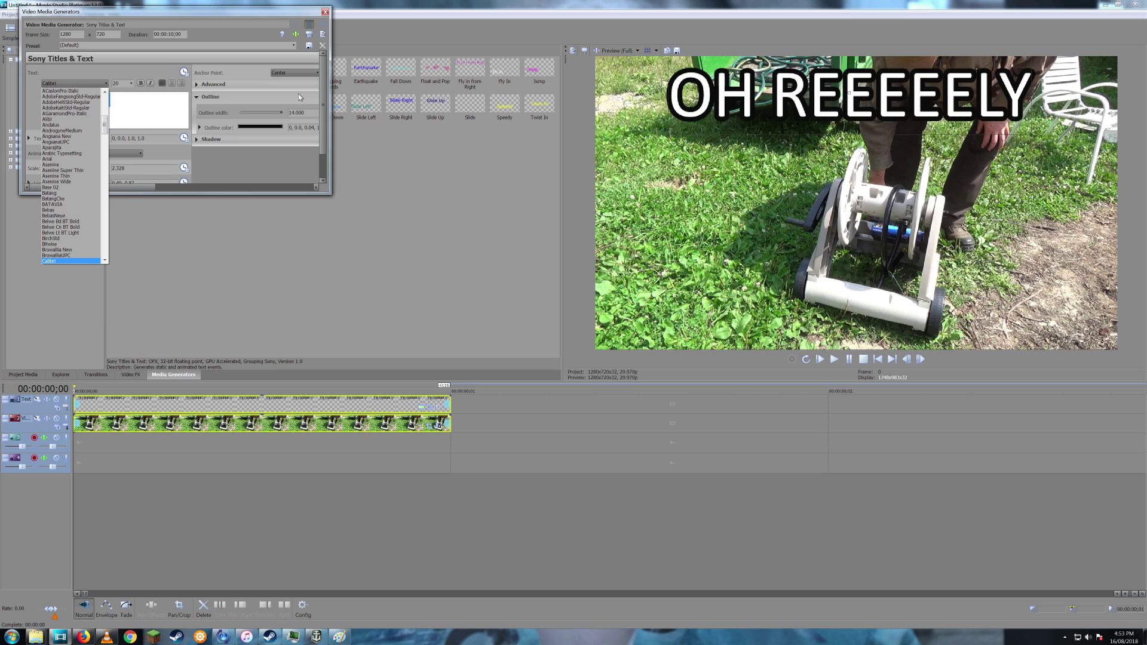
key(Down)
key(Down)
key(Down)
key(Down)
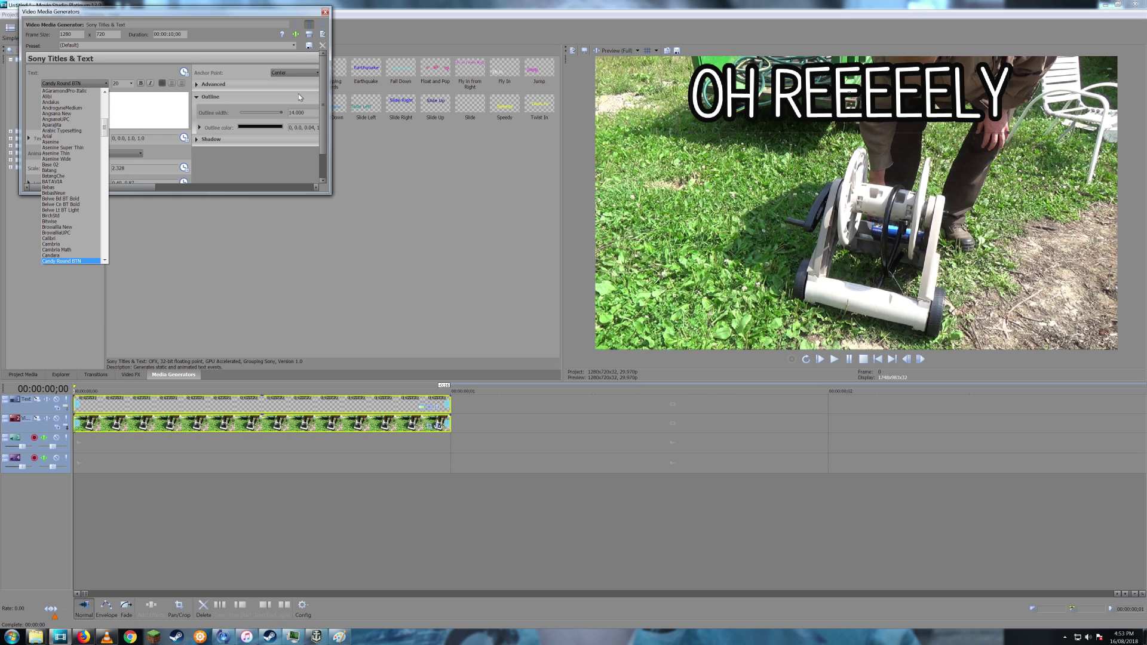
Preview the Clarendon Blk BT Black and Comic Sans MS fonts on the title
key(Down)
key(Down)
key(Down)
key(Down)
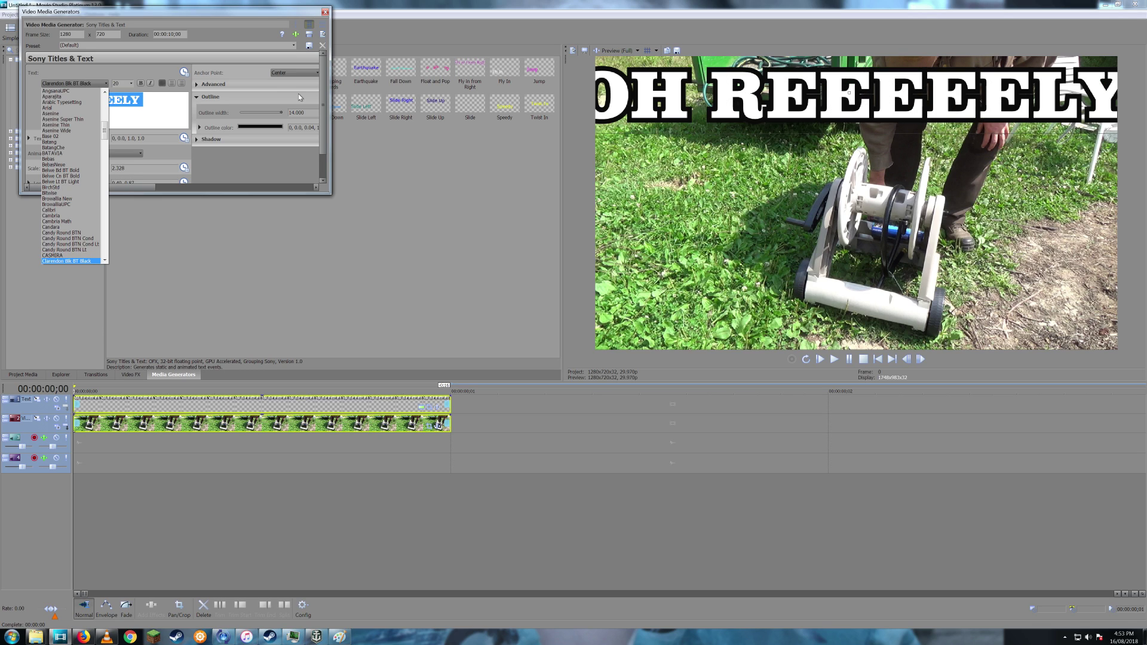
key(Down)
key(Down)
key(Down)
key(Up)
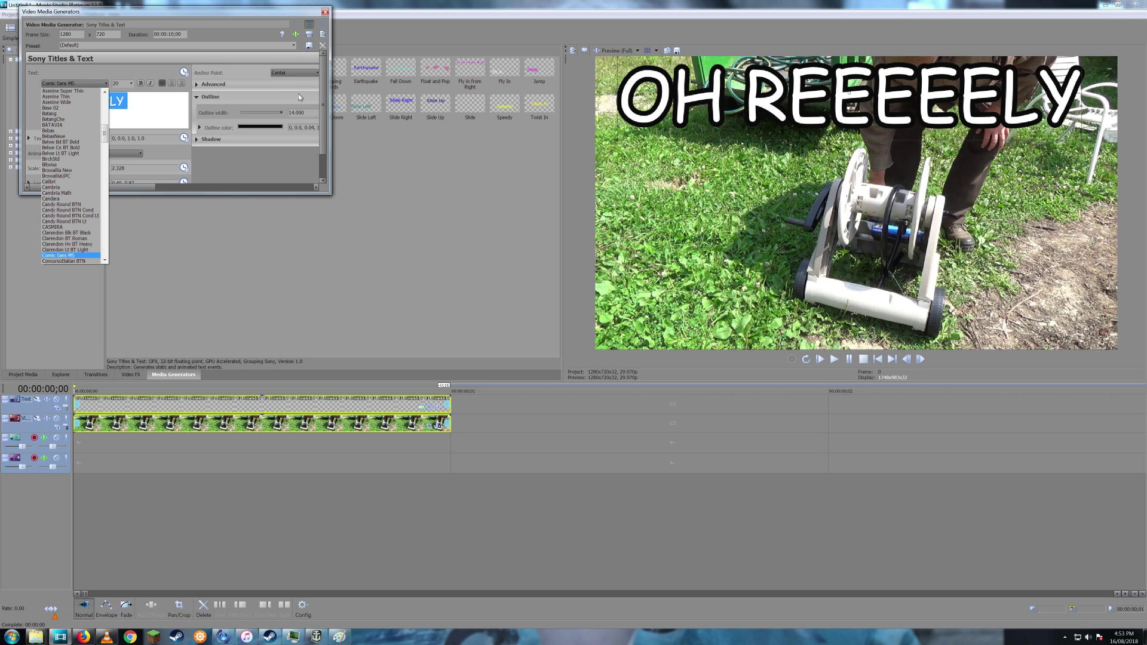
Preview the Corbel and DaunPenh fonts on the title
key(Down)
key(Down)
key(Down)
key(Down)
key(Down)
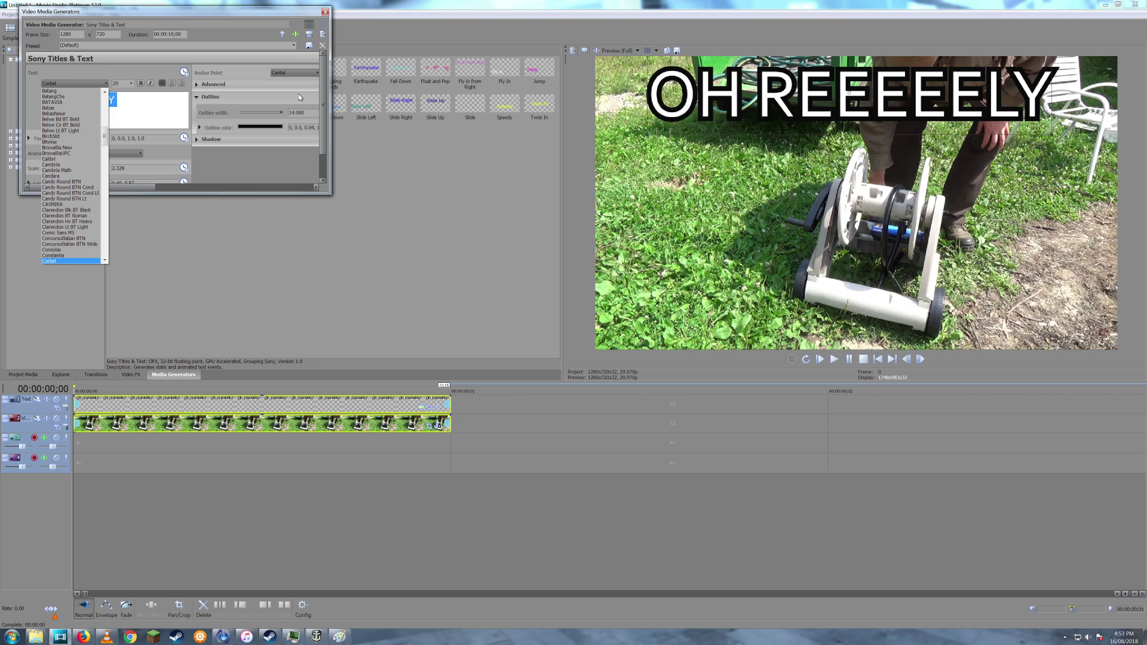
key(Down)
key(Down)
key(Down)
key(Down)
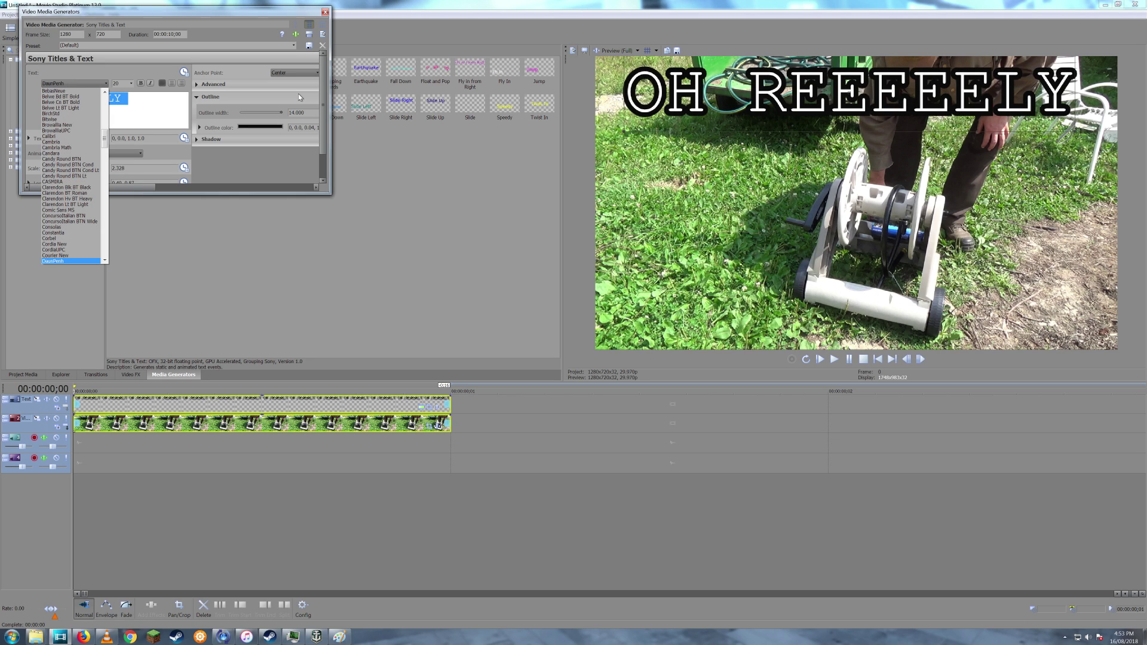
Preview the DejaVu Sans, DotumChe and Ebrima fonts on the title
key(Down)
key(Down)
key(Down)
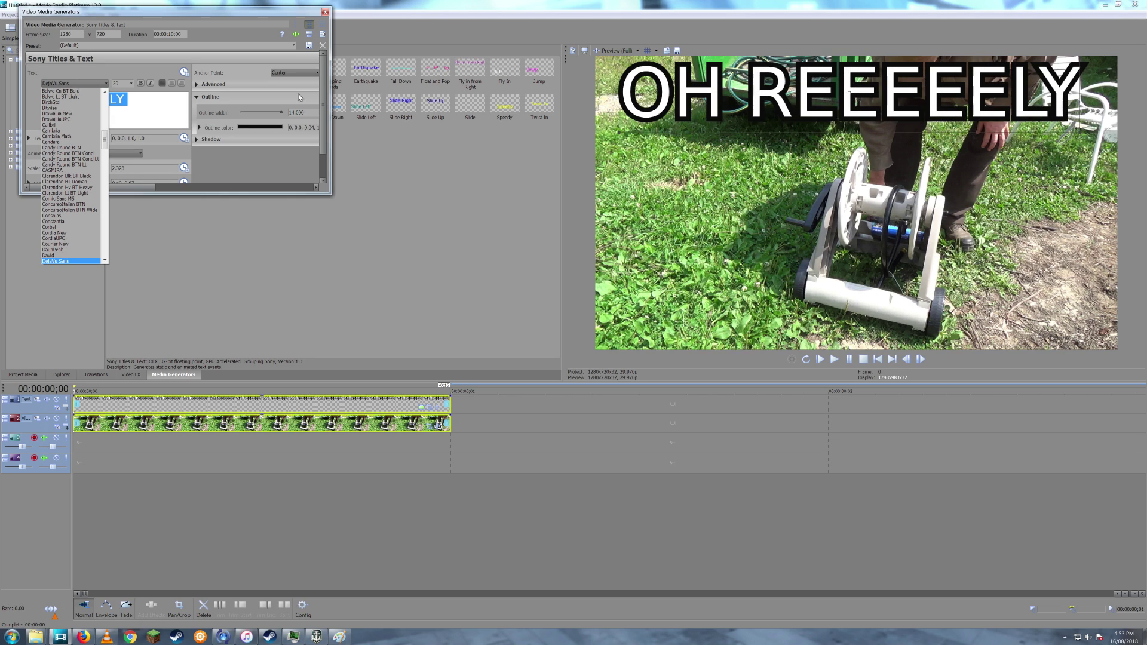
key(Down)
key(Down)
key(Down)
key(Down)
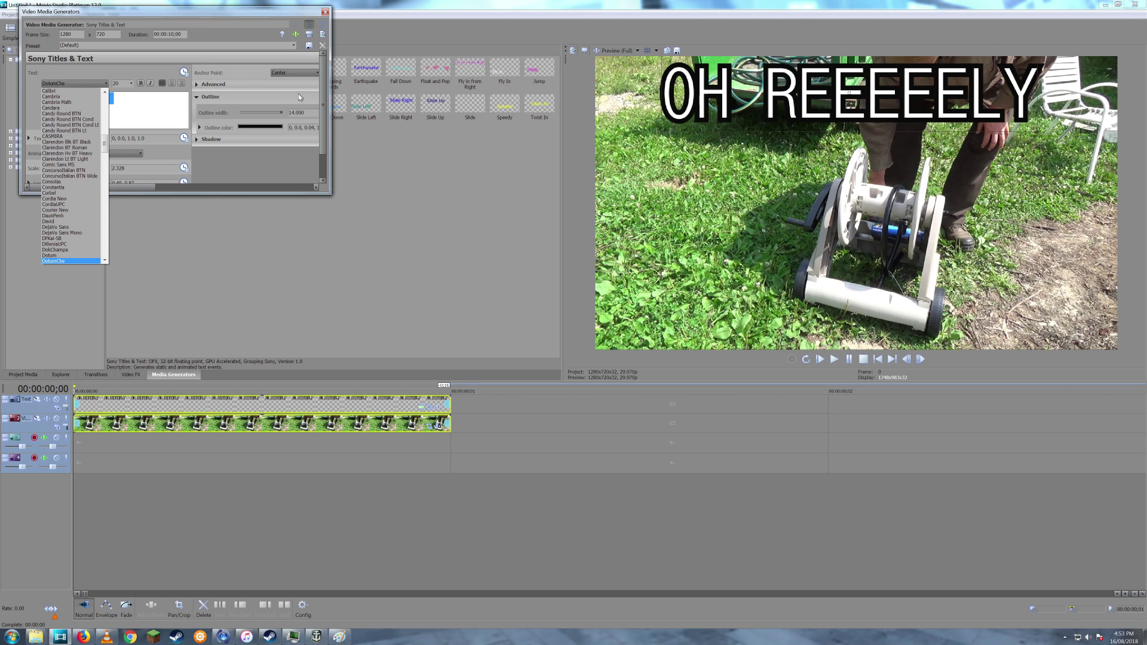
key(Down)
key(Down)
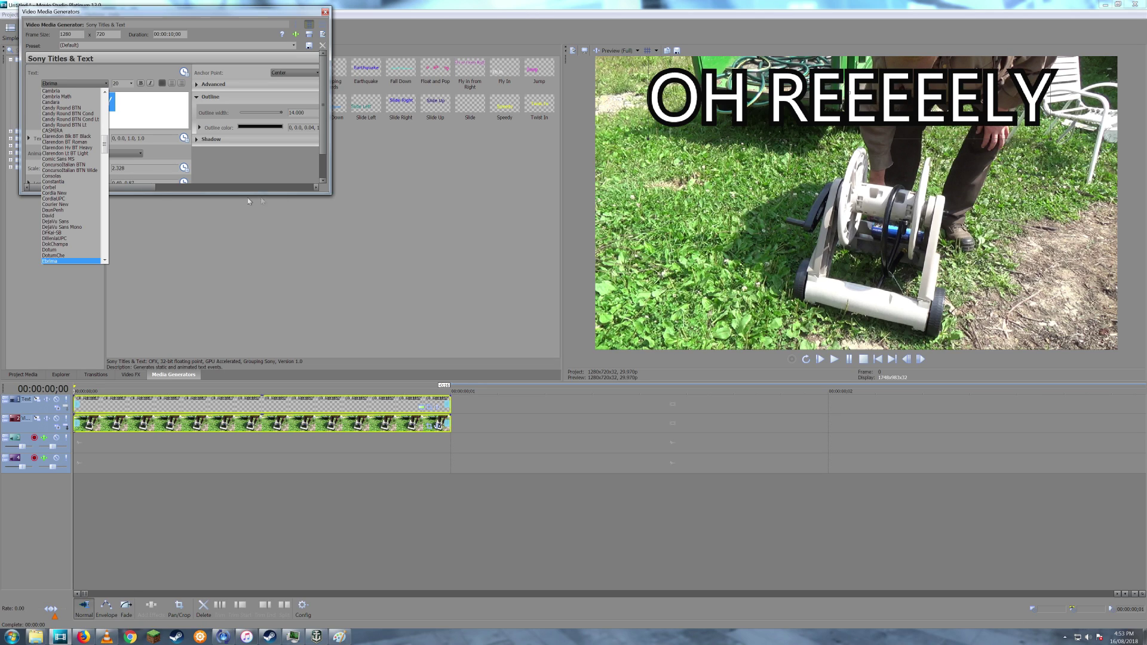
Preview the ELEGANCE and EXCESS fonts on the title
key(Down)
key(Down)
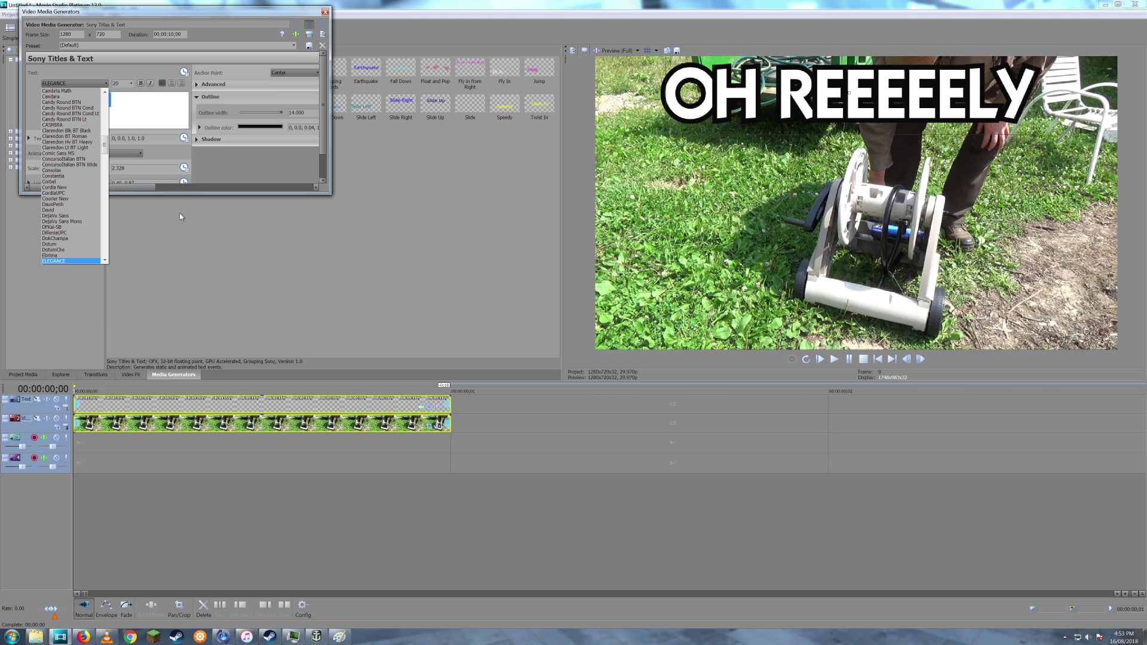
key(Up)
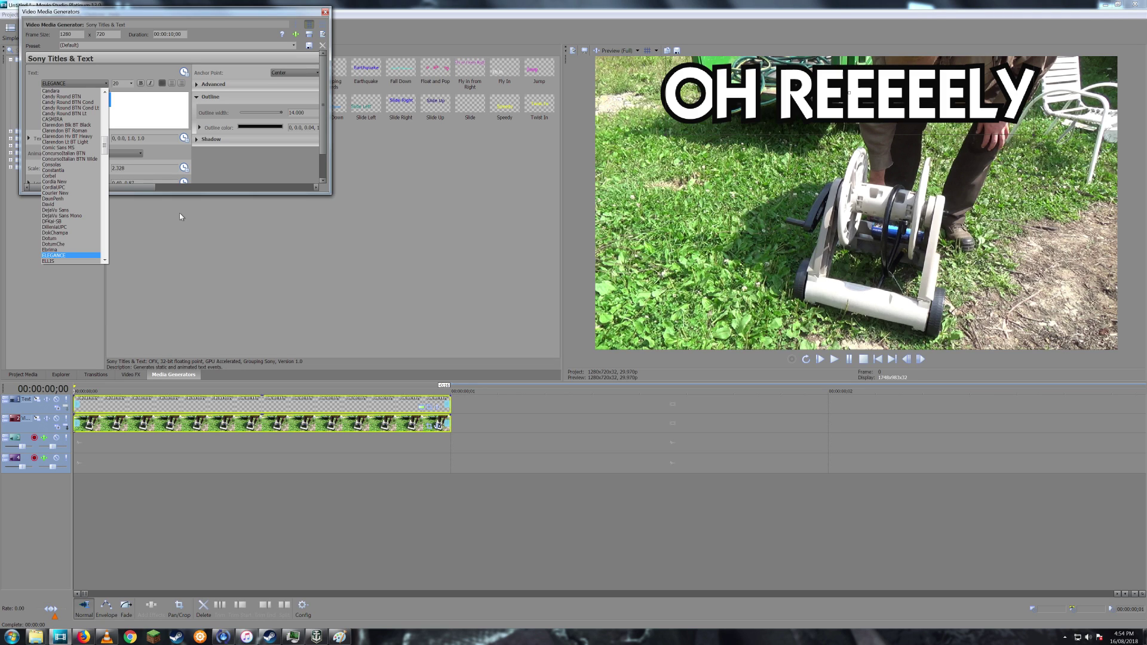
key(Down)
key(Down)
key(Down)
key(Down)
key(Down)
key(Down)
key(Down)
key(Down)
key(Up)
key(Up)
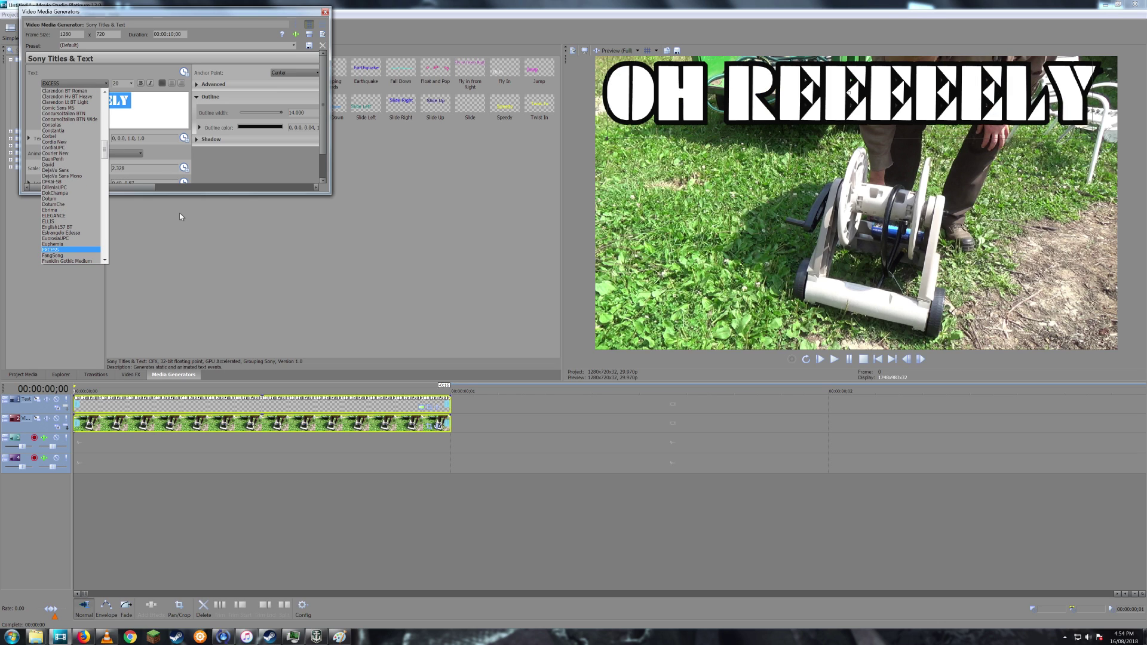
Preview the Franklin Gothic Medium and FrankRuehl fonts on the title
key(Down)
key(Down)
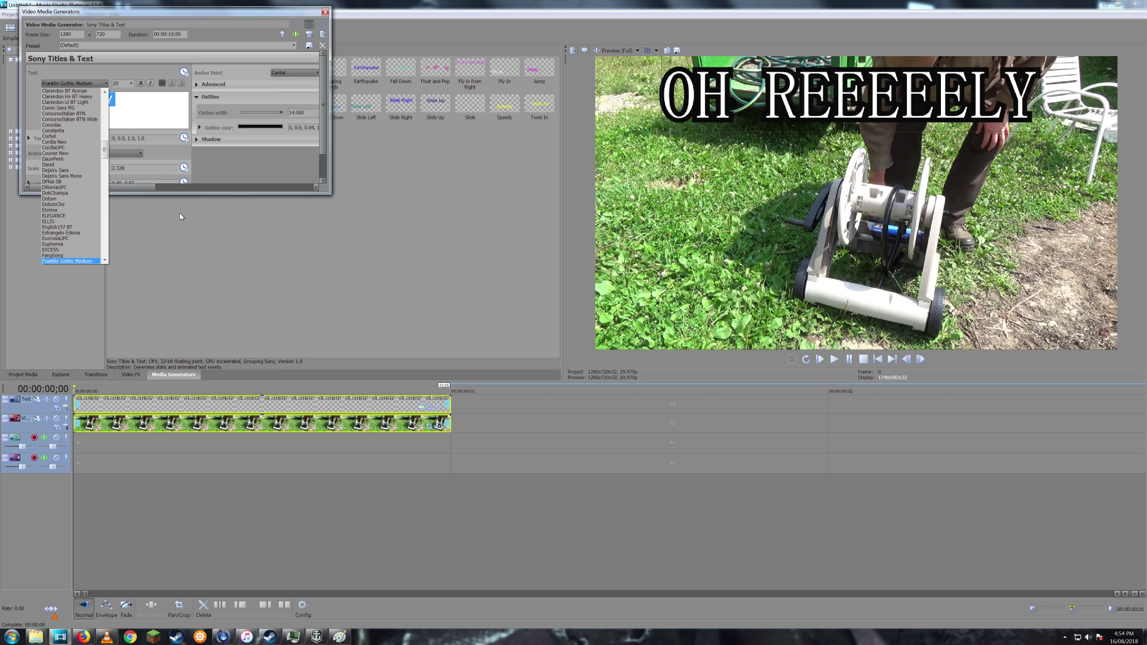
key(Down)
key(Down)
key(Down)
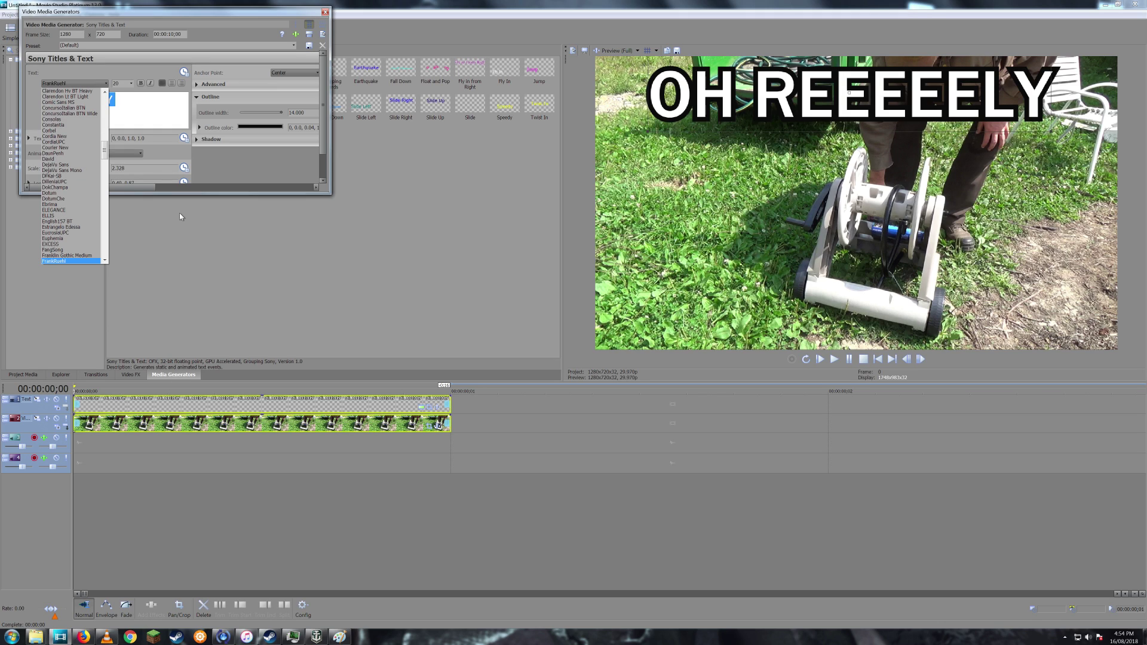
Set the title's font to Freehand575 BT
key(Down)
key(Up)
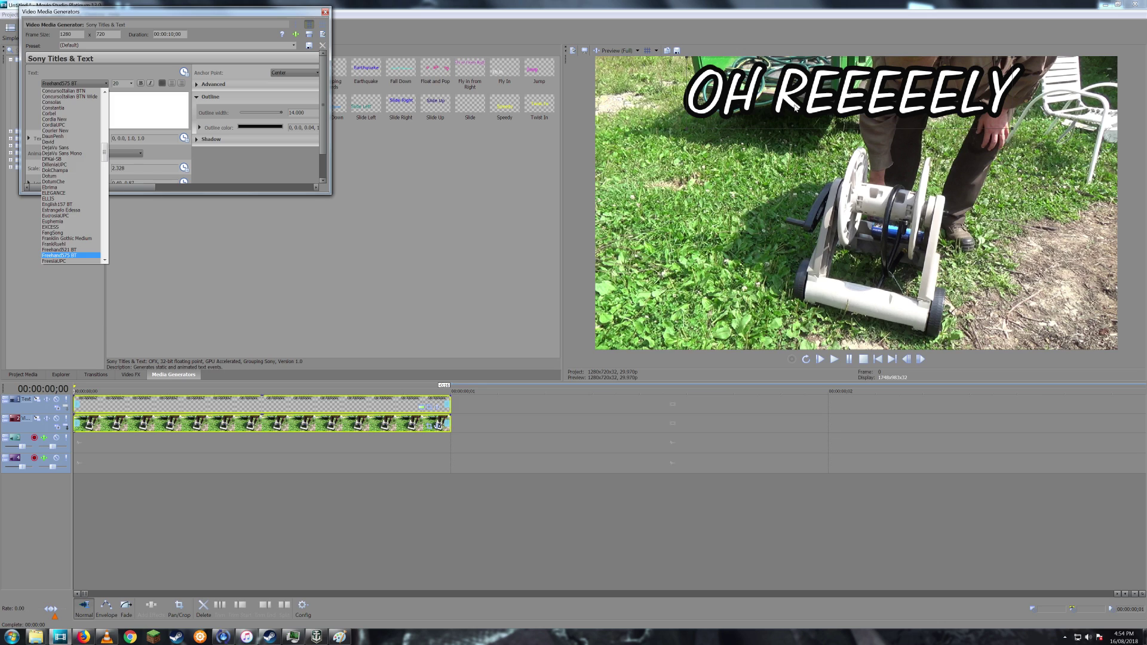
key(Return)
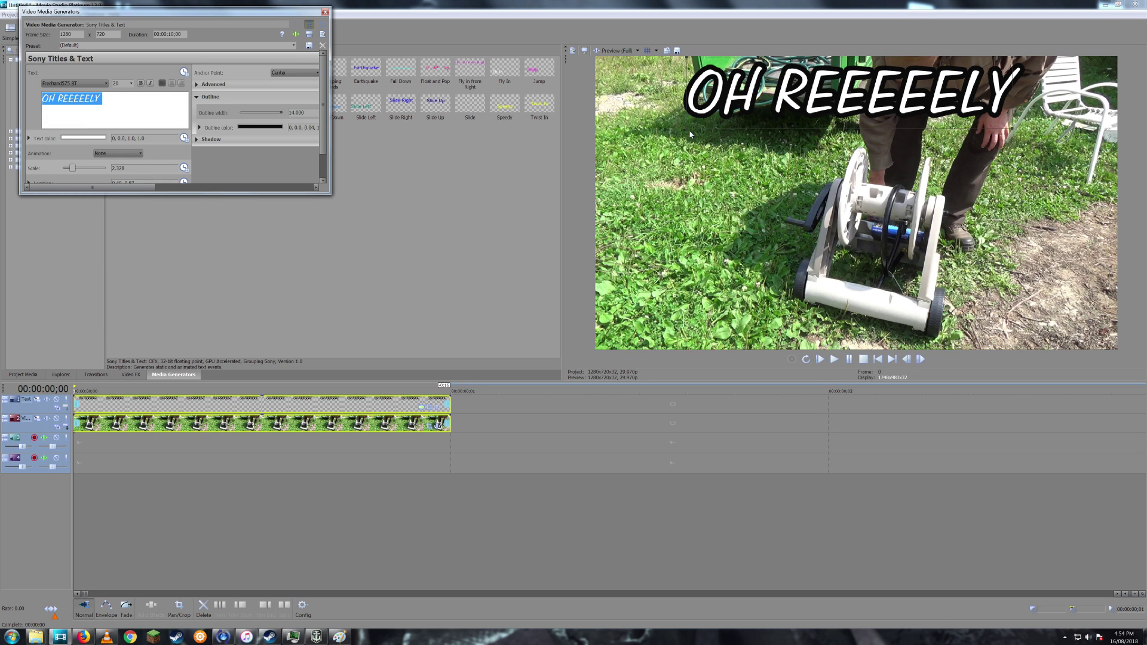
Enlarge the title to a scale of about 3.237 and position it across the upper part of the frame
drag(618, 179, 623, 178)
drag(791, 120, 794, 140)
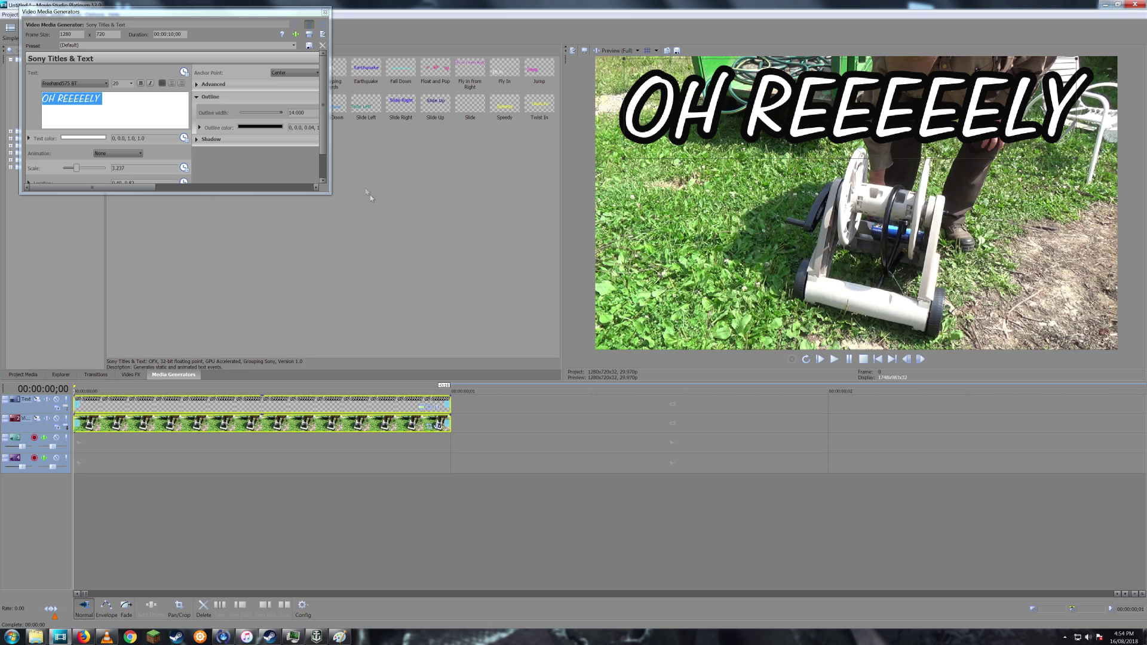
Brighten the title's outline color to white and switch its color picker to the RGB model
click(273, 129)
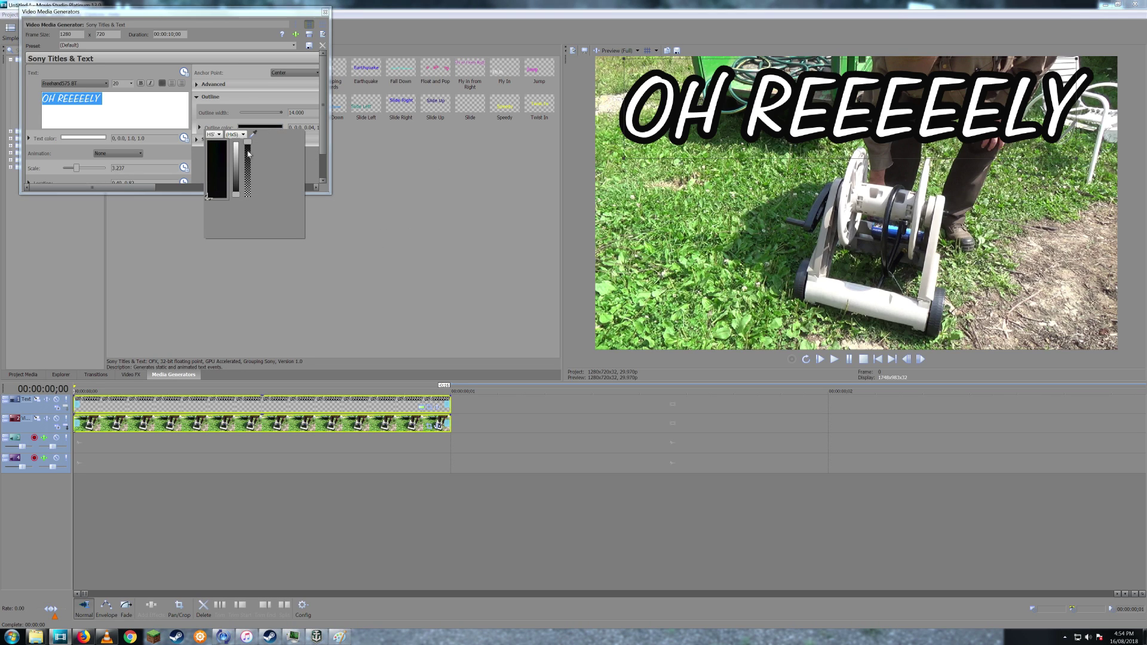
drag(237, 194, 236, 137)
click(214, 134)
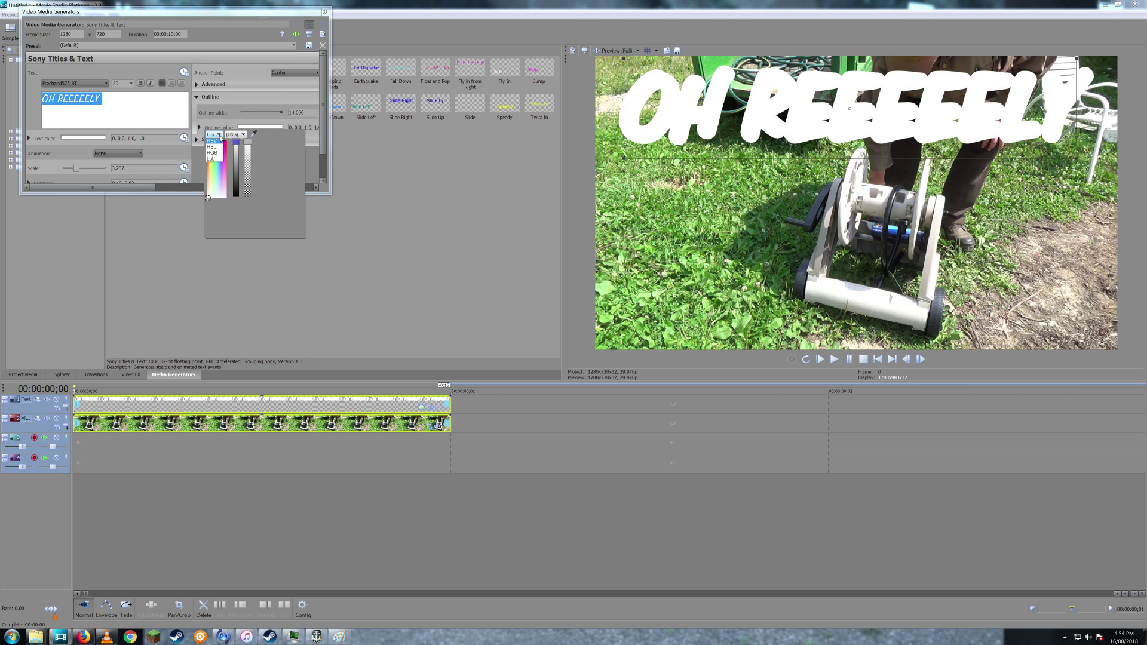
click(213, 153)
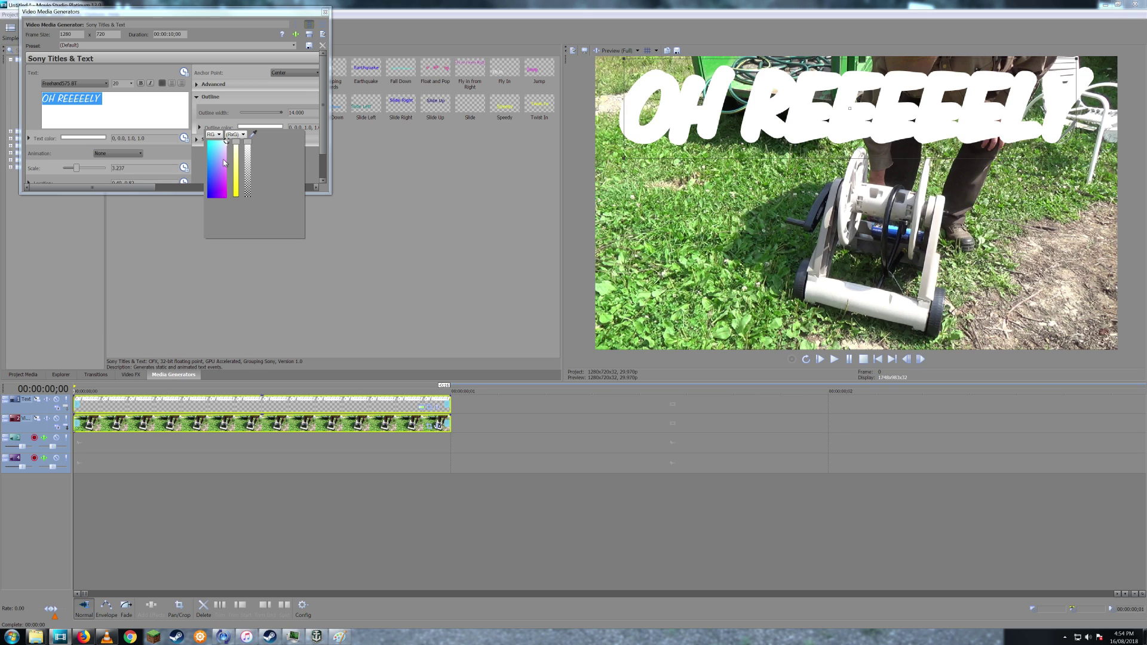
Try pale and deep blue shades for the title's outline color
click(220, 161)
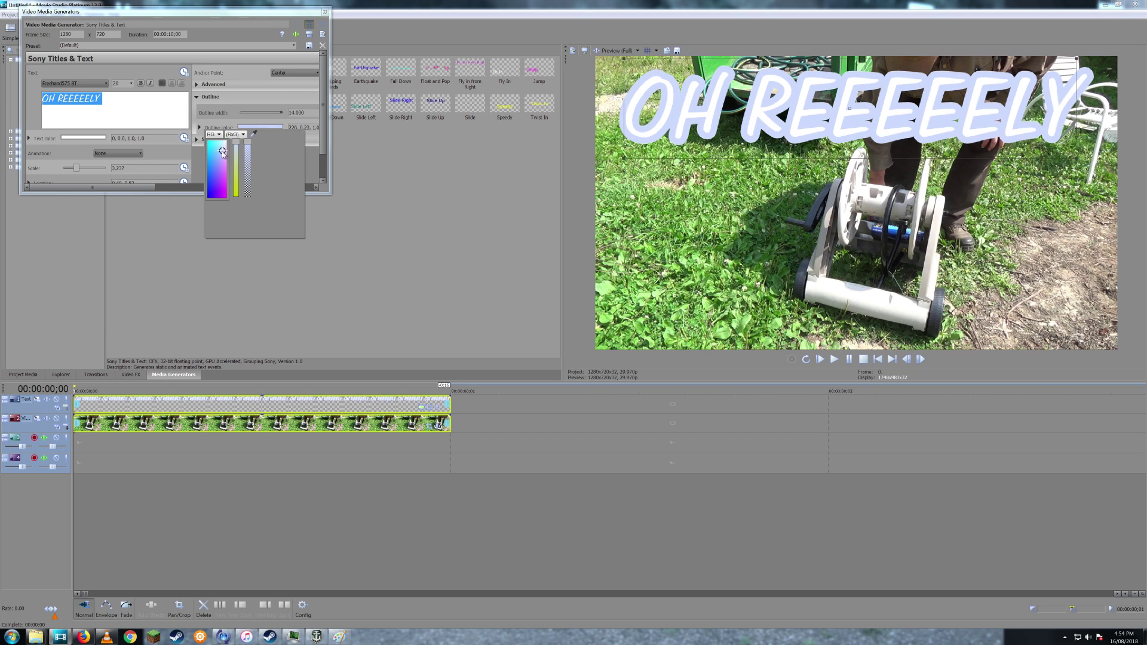
drag(220, 161, 208, 196)
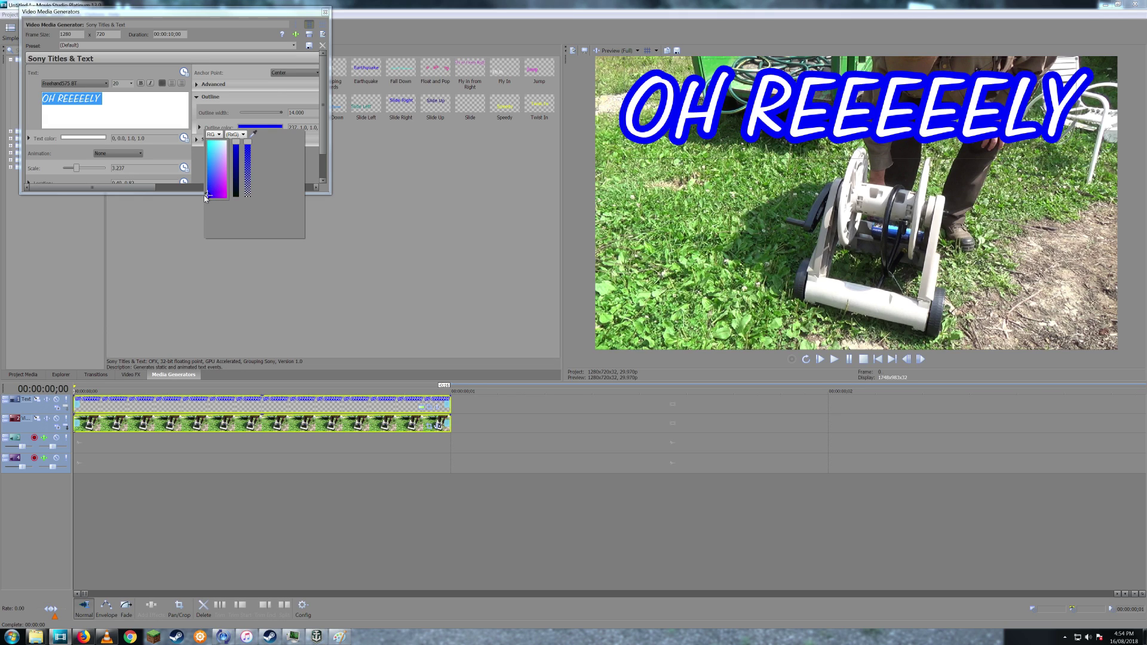
mouse_move(237, 148)
mouse_down()
mouse_move(236, 198)
mouse_move(236, 143)
mouse_move(247, 197)
mouse_move(247, 142)
mouse_up()
click(209, 187)
click(209, 188)
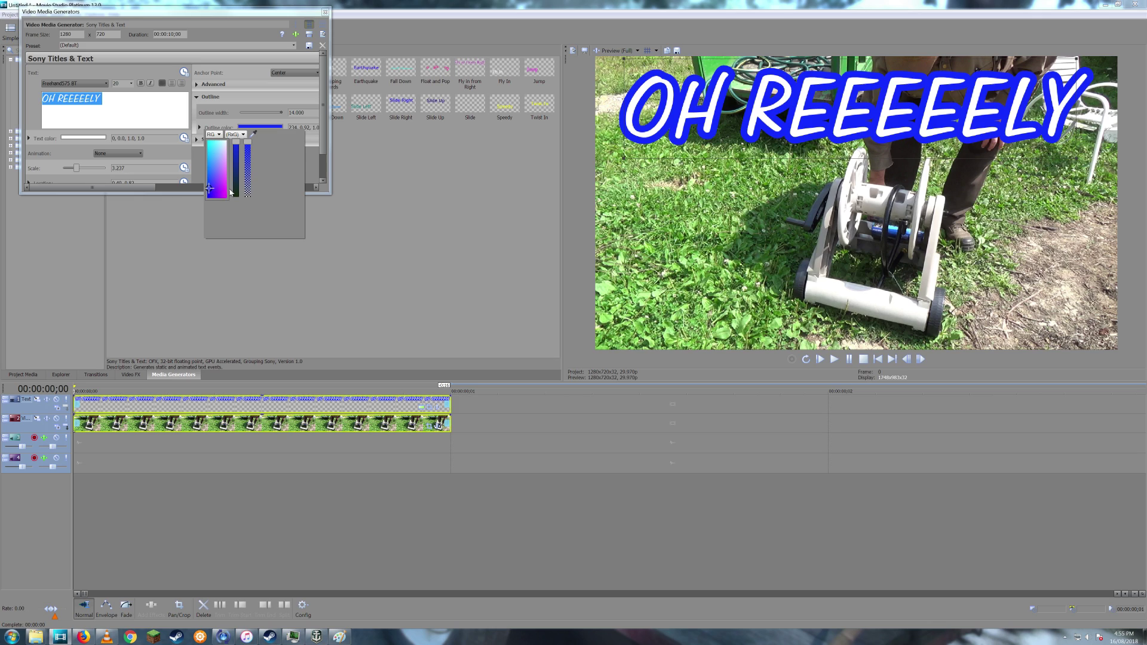
Try magenta and purple shades for the title's outline color
click(219, 189)
click(226, 190)
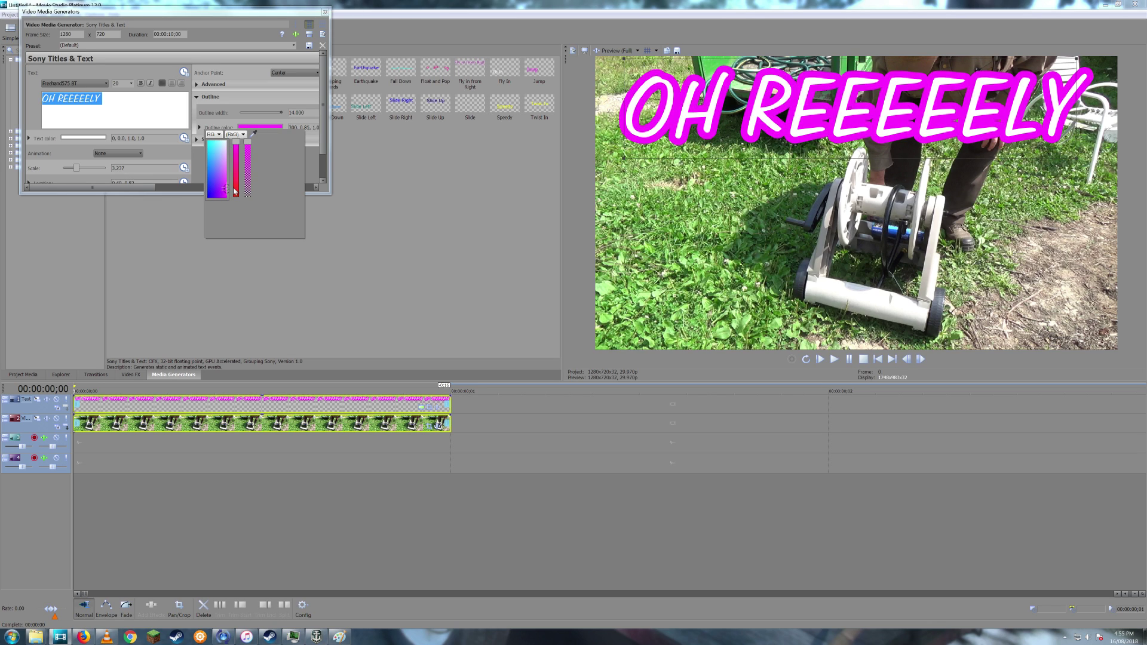
click(226, 195)
mouse_move(237, 142)
mouse_down()
mouse_move(237, 196)
mouse_move(236, 142)
mouse_up()
click(223, 192)
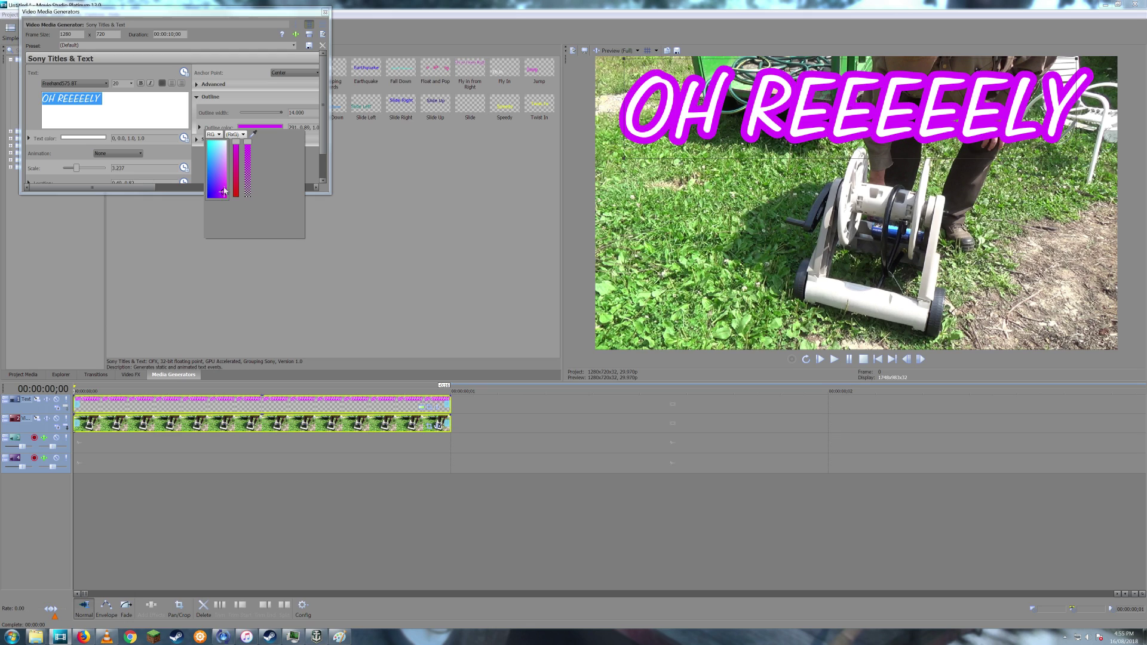
Try bright and darker green shades for the title's outline color
drag(224, 191, 243, 178)
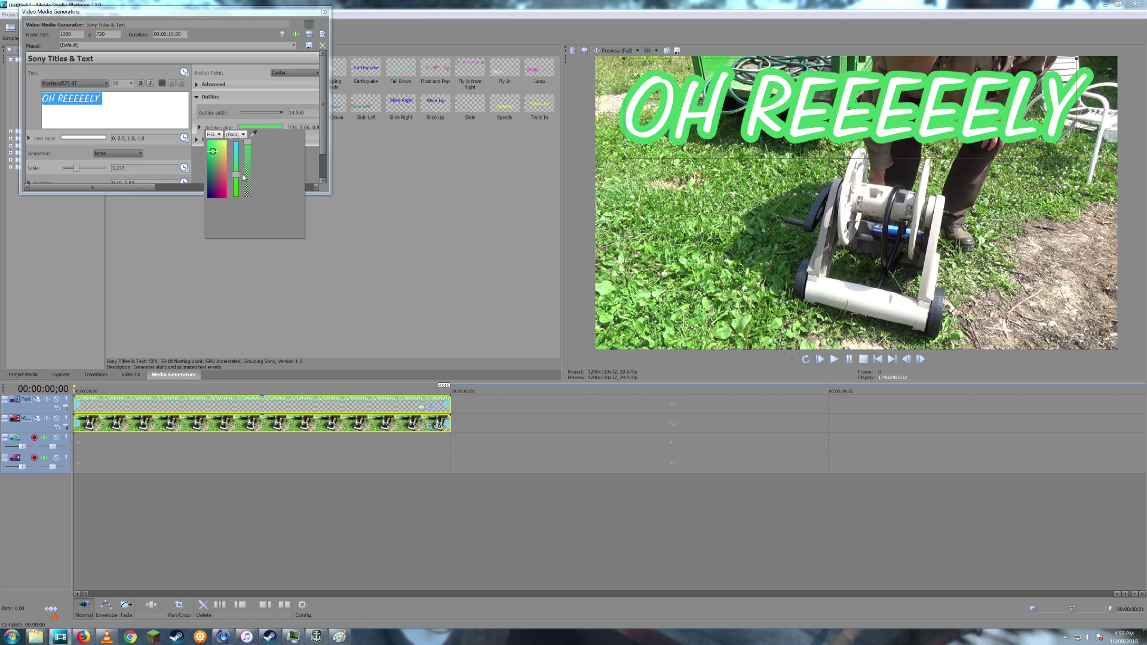
click(213, 150)
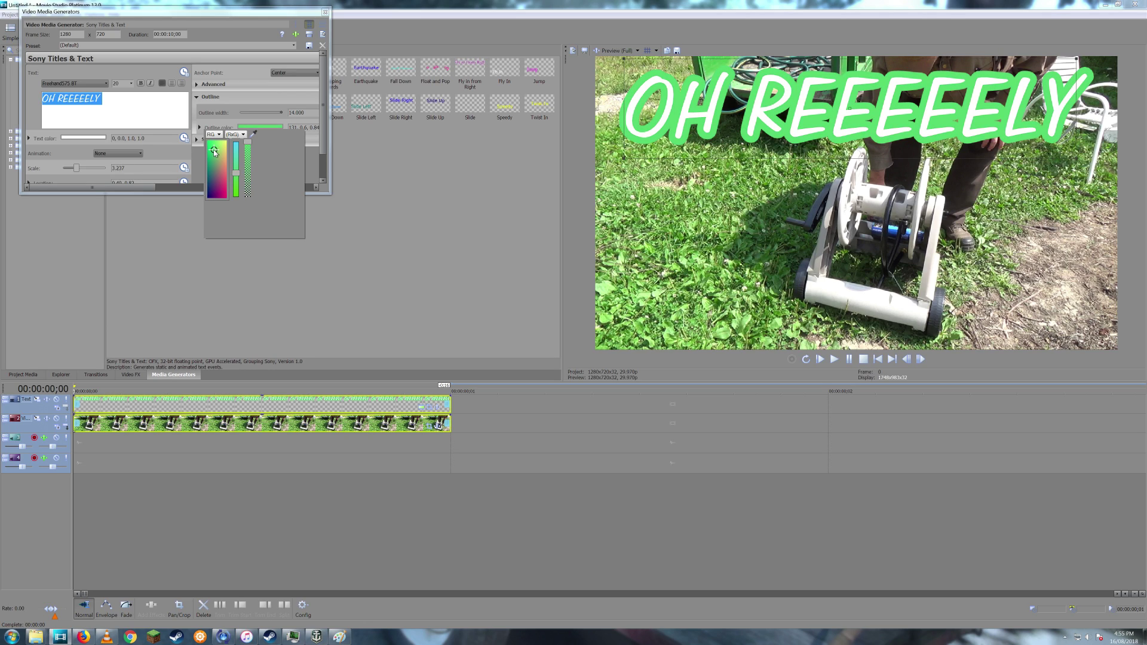
mouse_move(215, 152)
mouse_down()
mouse_move(243, 201)
mouse_move(238, 186)
mouse_up()
click(215, 148)
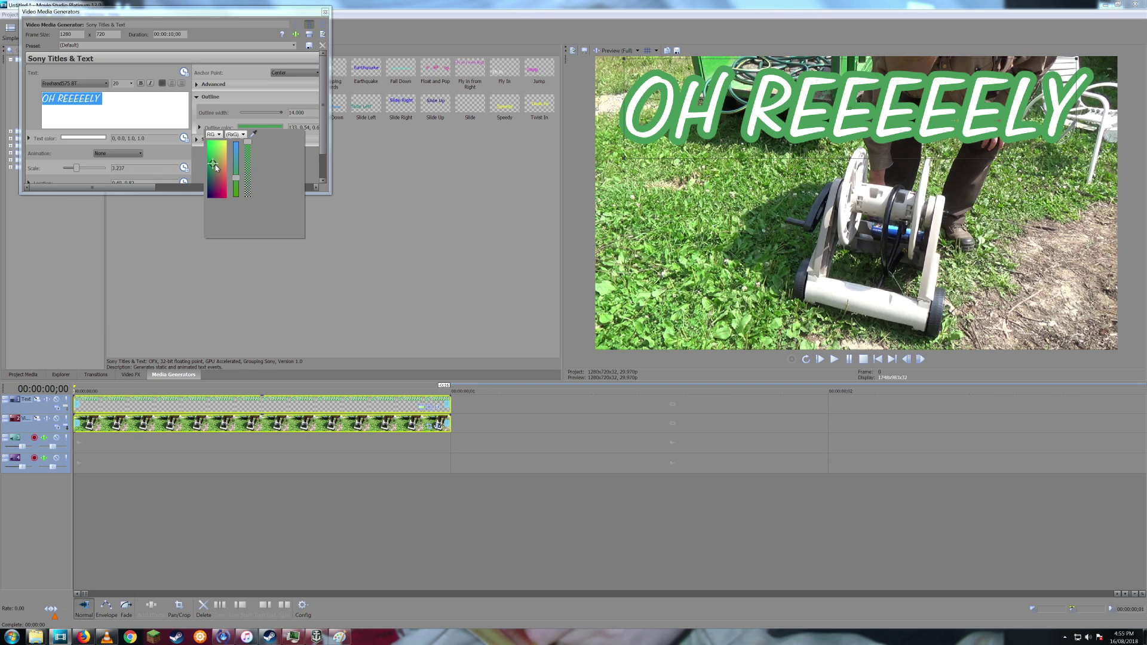
Set the title's outline color to pure blue, trying navy and black on the way, and close the title's settings
click(207, 201)
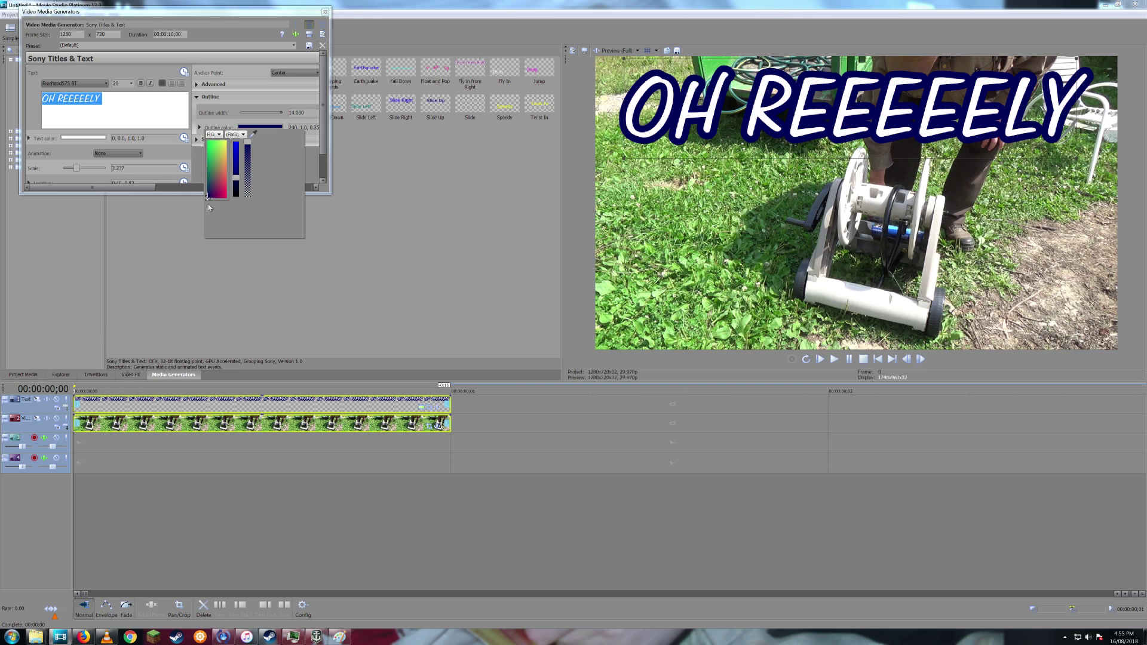
click(237, 179)
drag(237, 186, 245, 248)
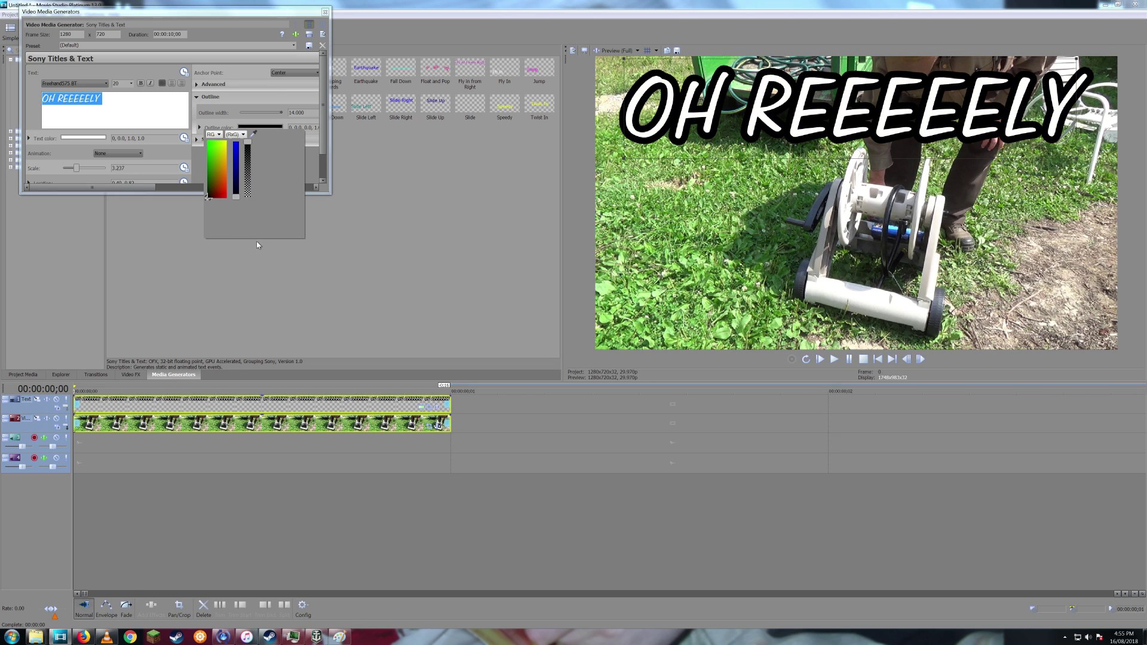
click(236, 193)
drag(236, 194, 236, 143)
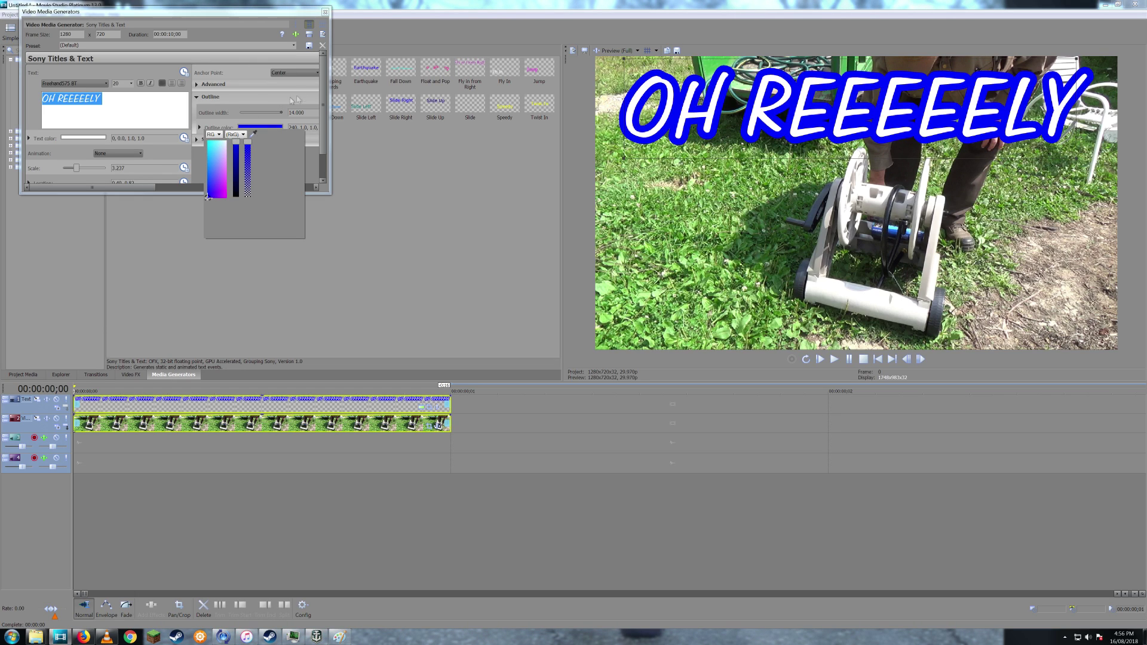
click(377, 197)
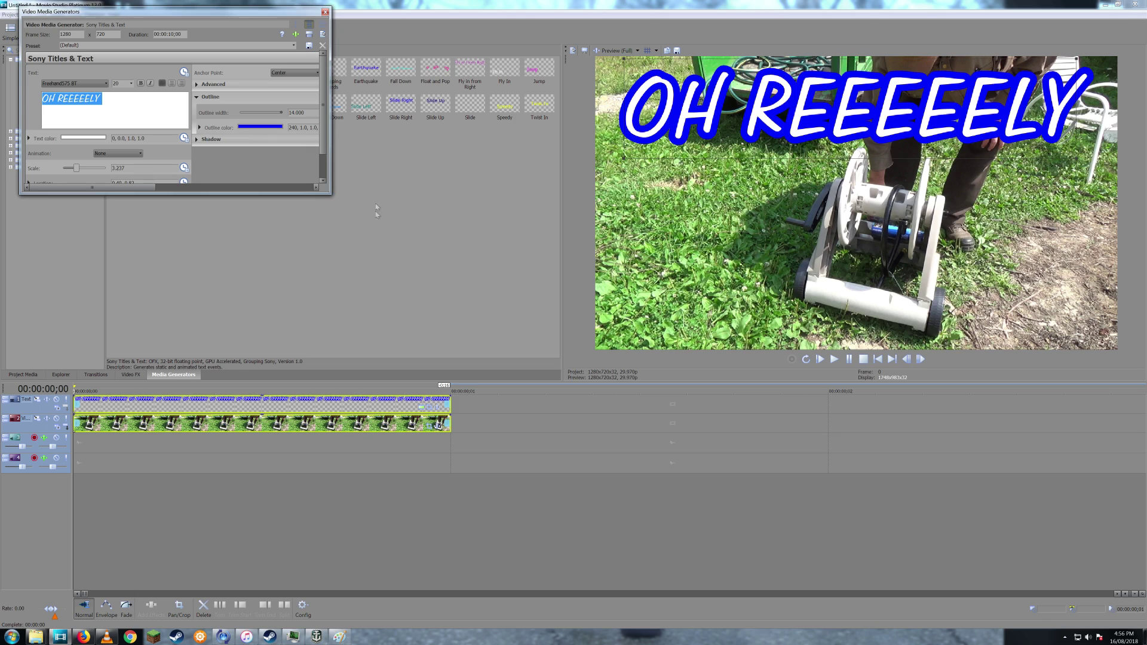
click(325, 12)
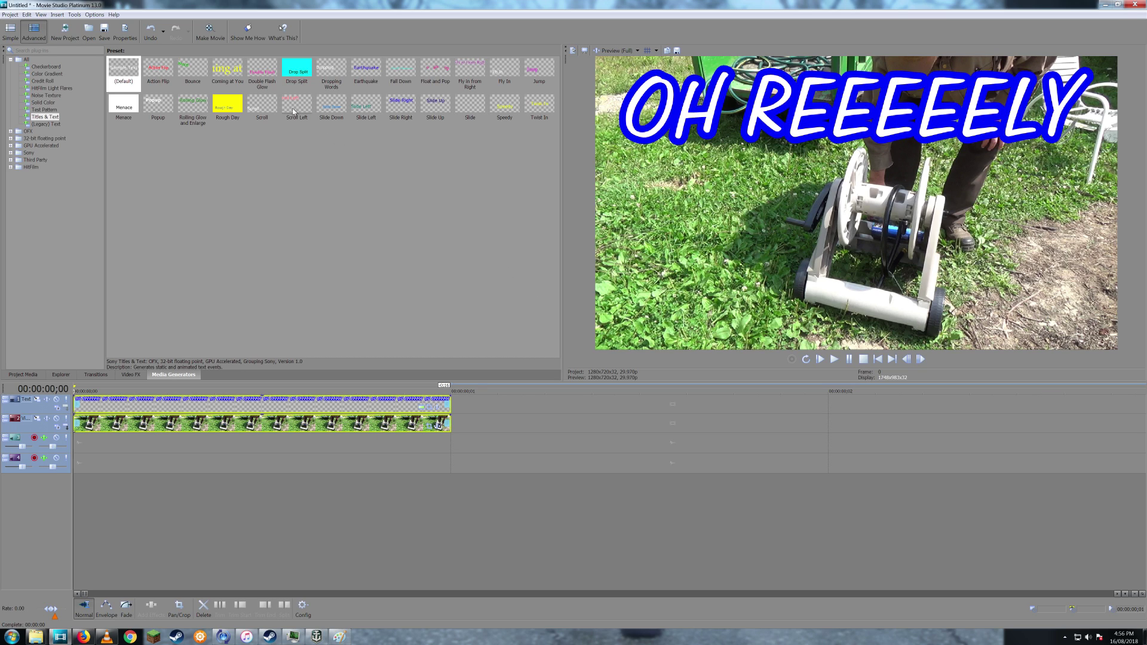
Add a default Titles & Text clip on a new track below the others and replace its sample text with "fbdfbfb"
drag(129, 84, 74, 493)
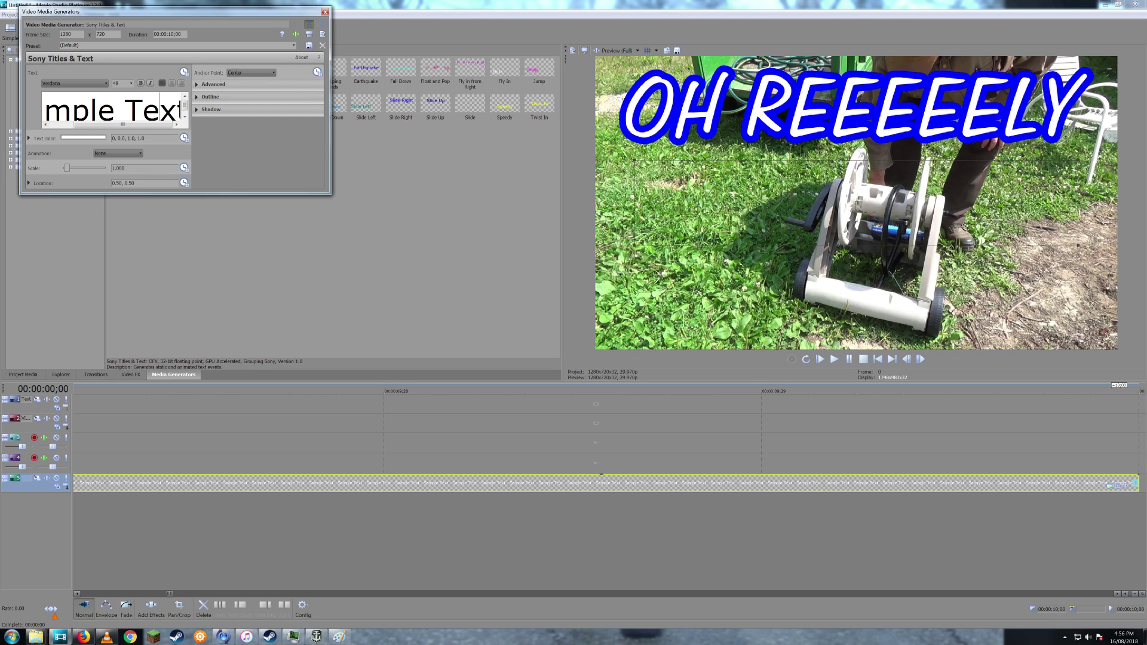
click(142, 106)
key(ctrl+a)
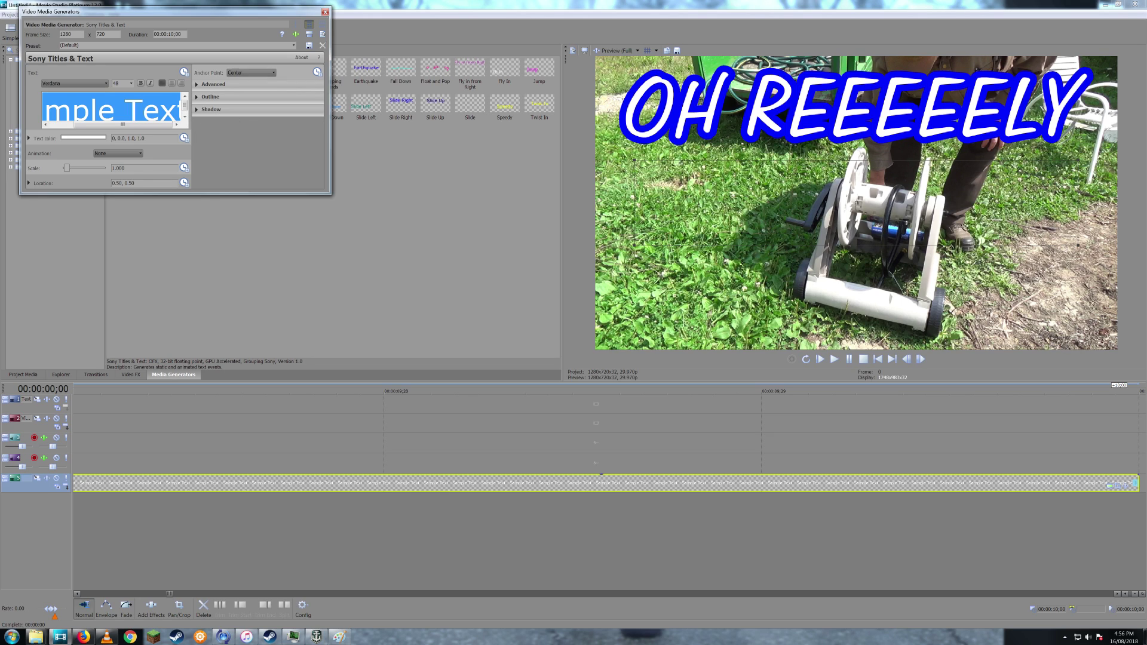
text(fbdfbfb)
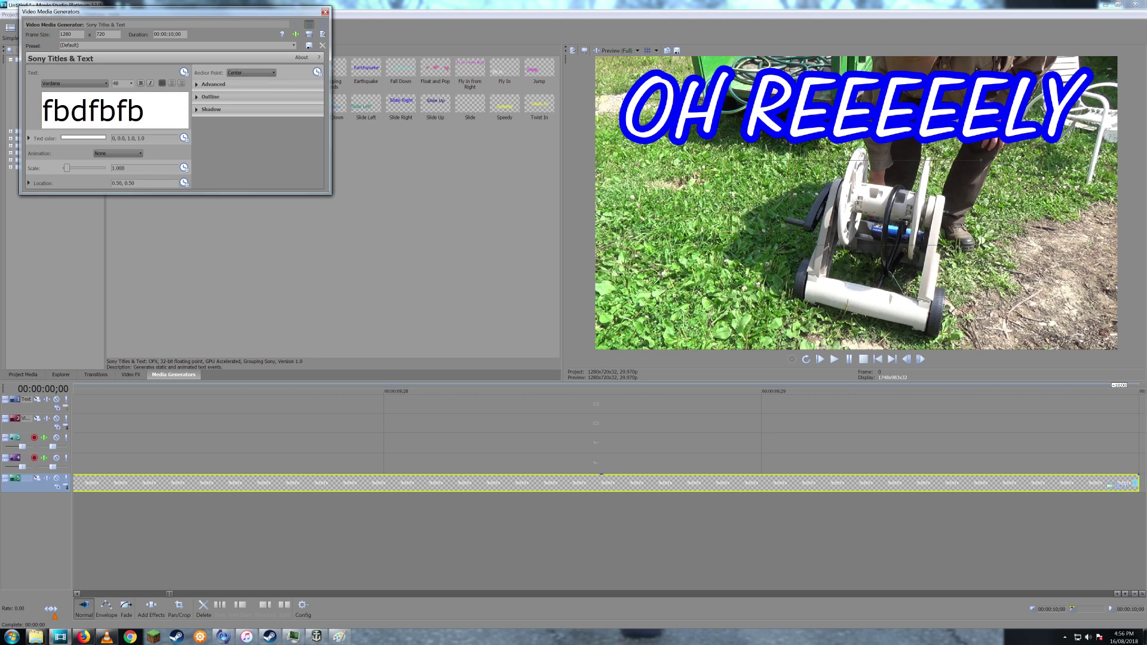
click(323, 14)
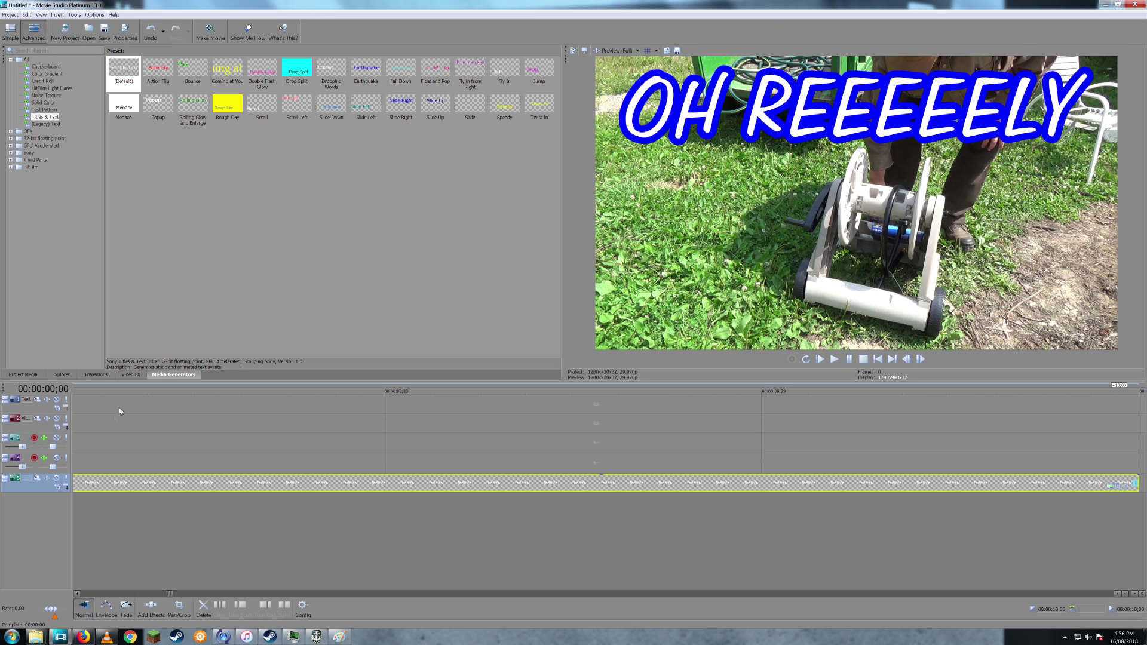
Shorten the extra "fbdfbfb" text clip from its end, then delete it from the timeline
click(190, 486)
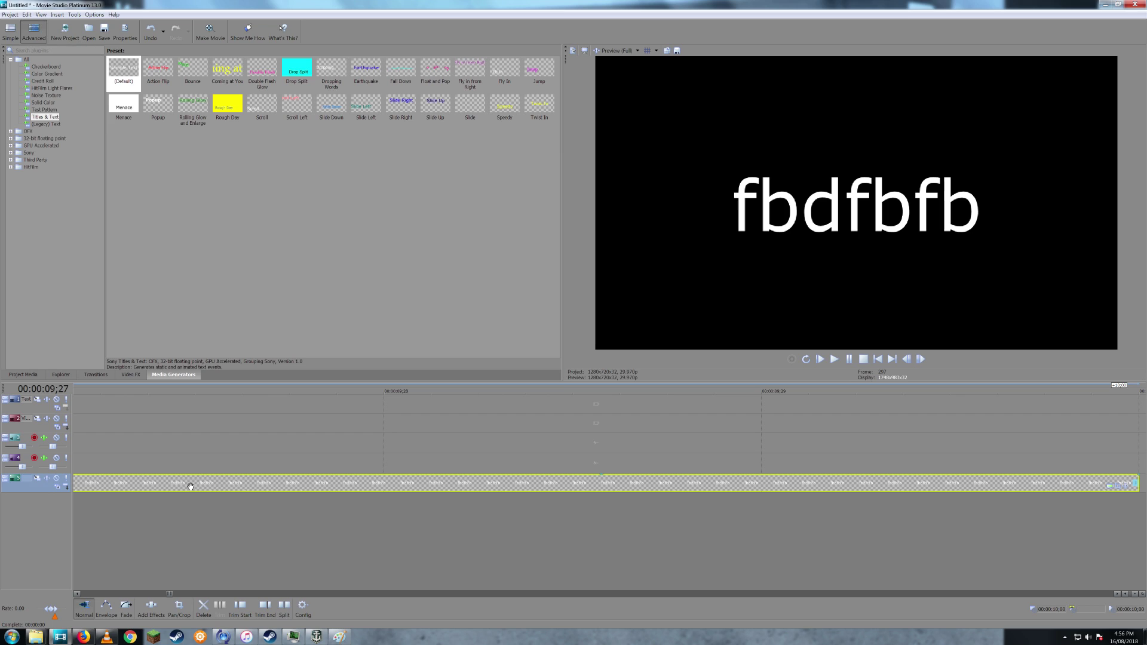
scroll(215, 469, down, 4)
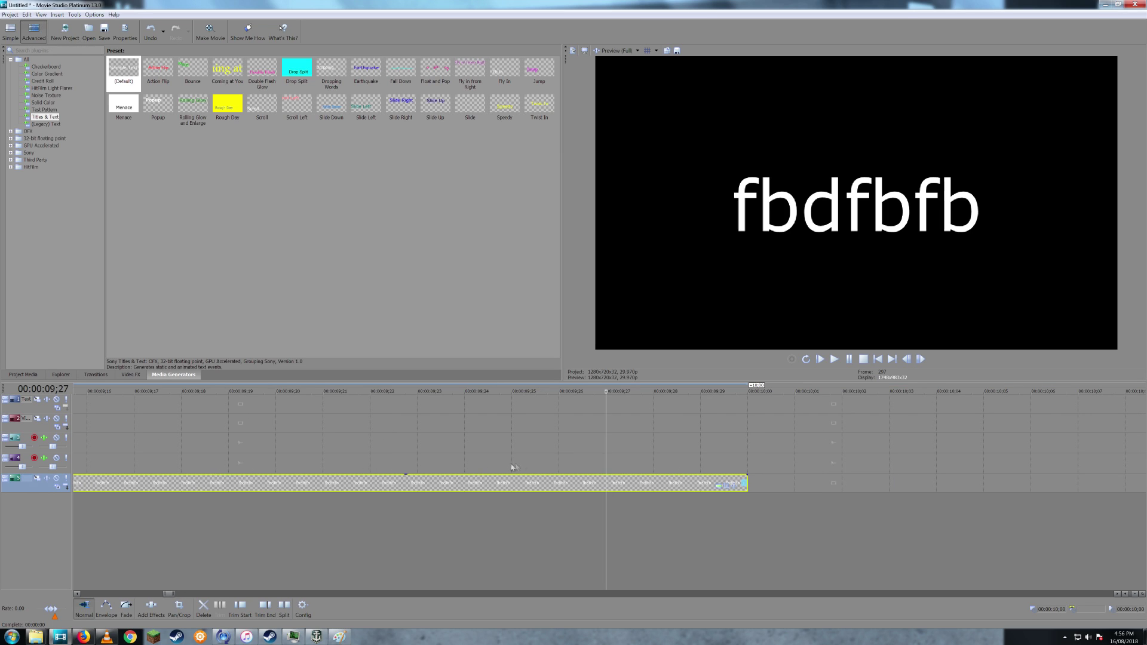
drag(683, 482, 229, 482)
scroll(228, 482, down, 10)
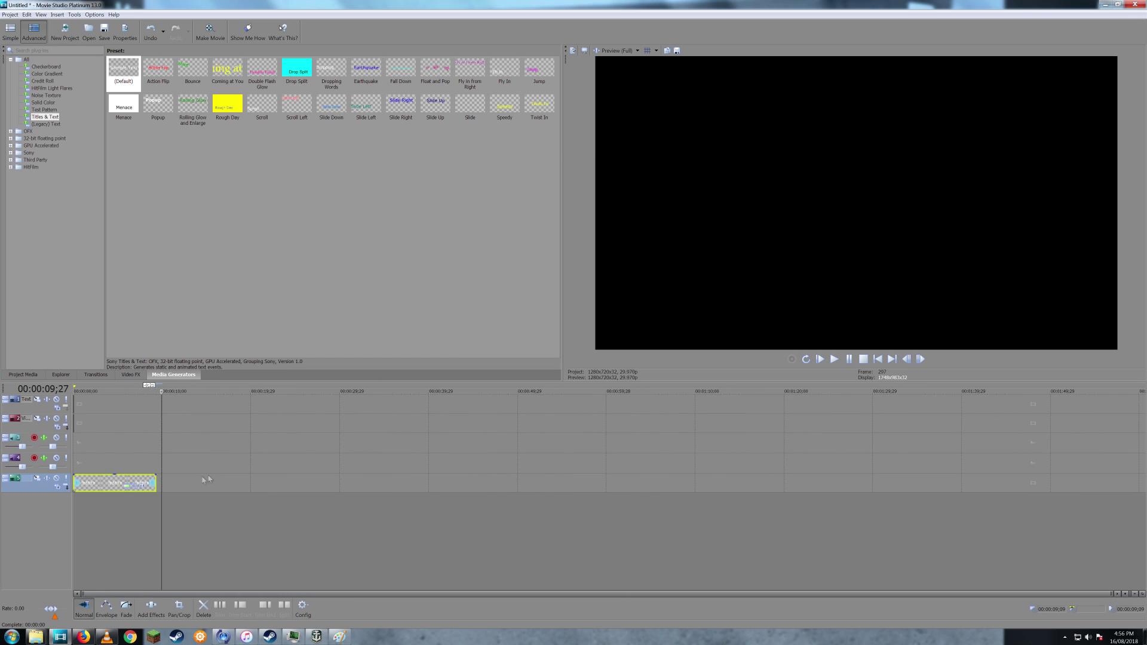
click(102, 486)
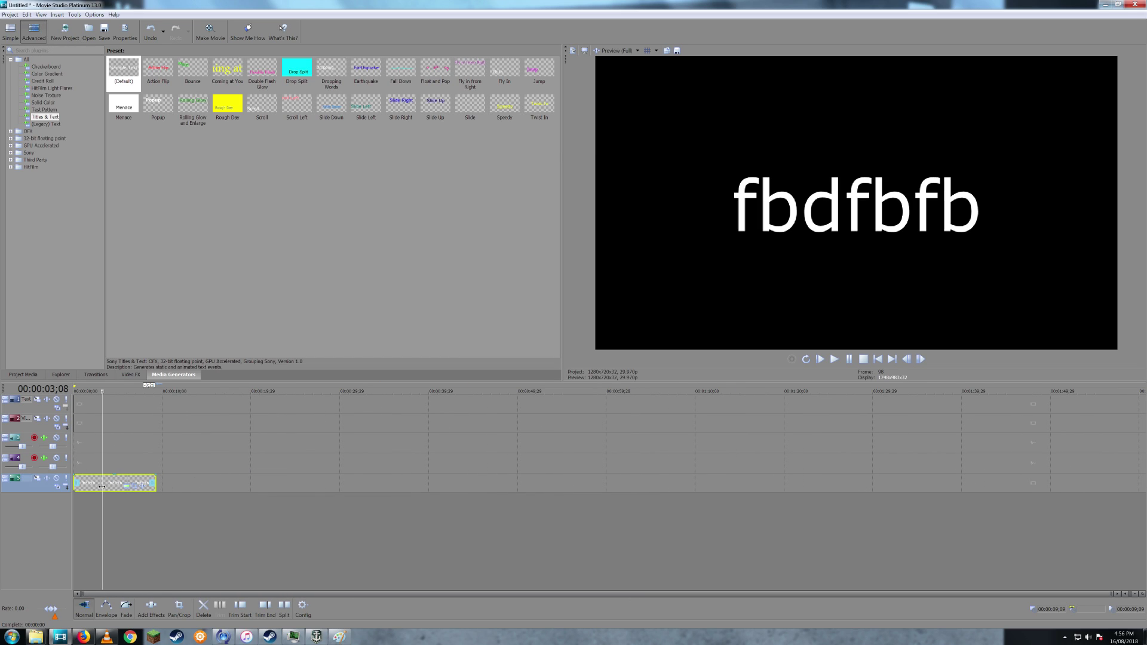
key(Delete)
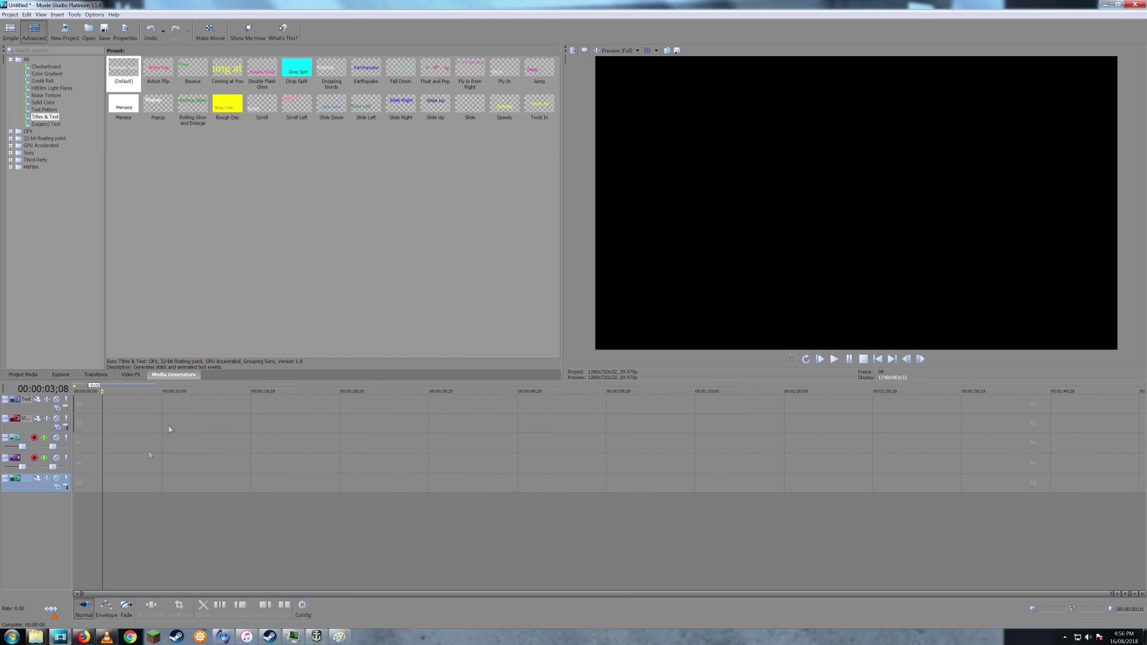
Return to the project's first frame and begin saving the movie to the hard drive with the advanced render options
click(878, 359)
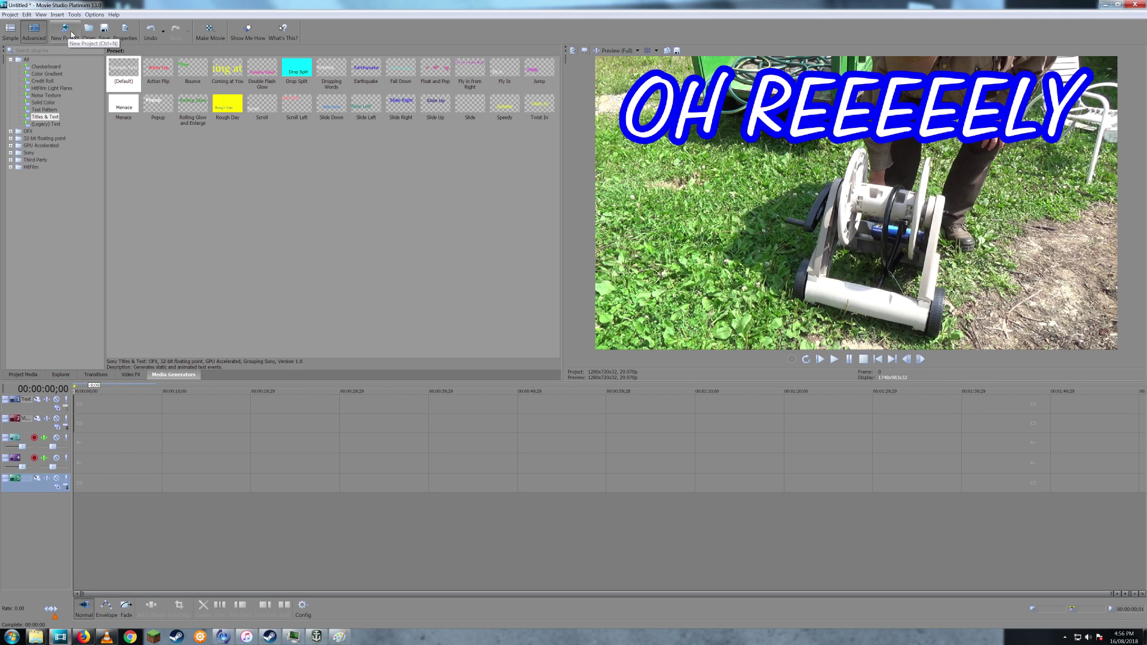
click(210, 31)
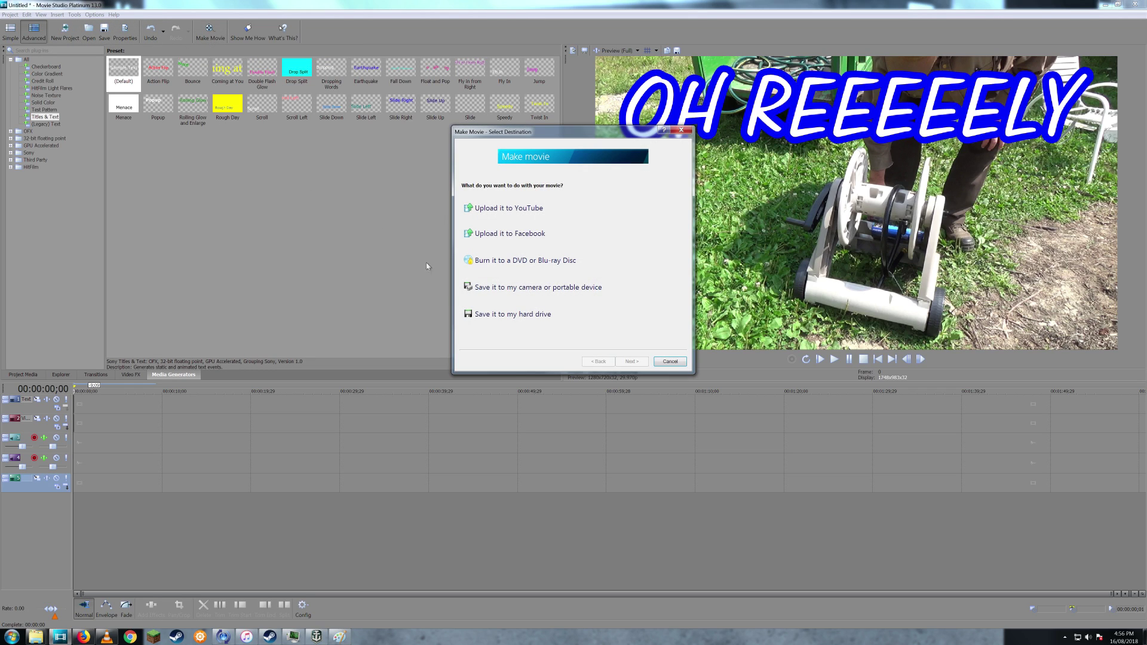
click(531, 316)
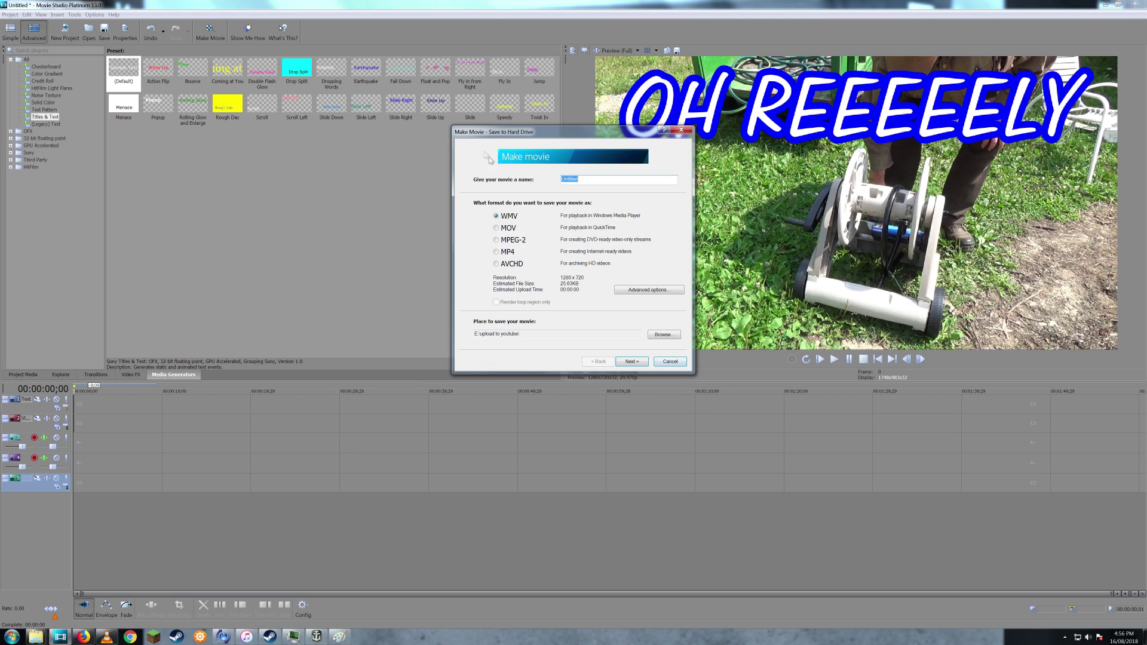
click(636, 290)
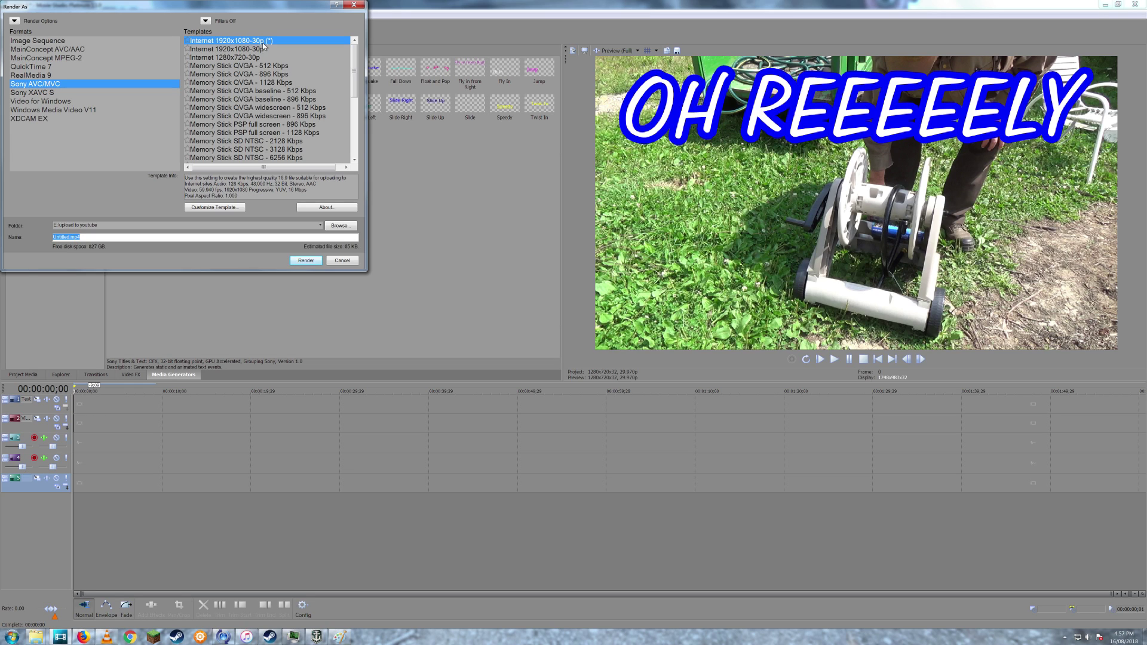
Examine the frame rate choices in the custom settings of the Sony AVC/MVC Internet 1920x1080-30p template, leaving without changes
click(230, 209)
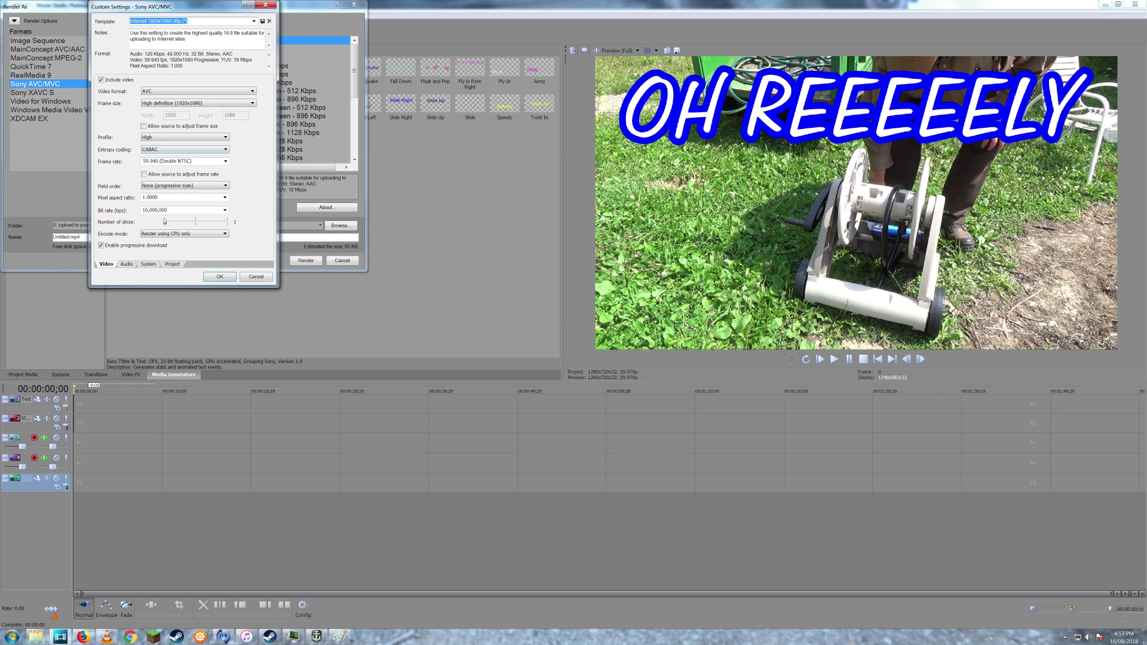
click(225, 161)
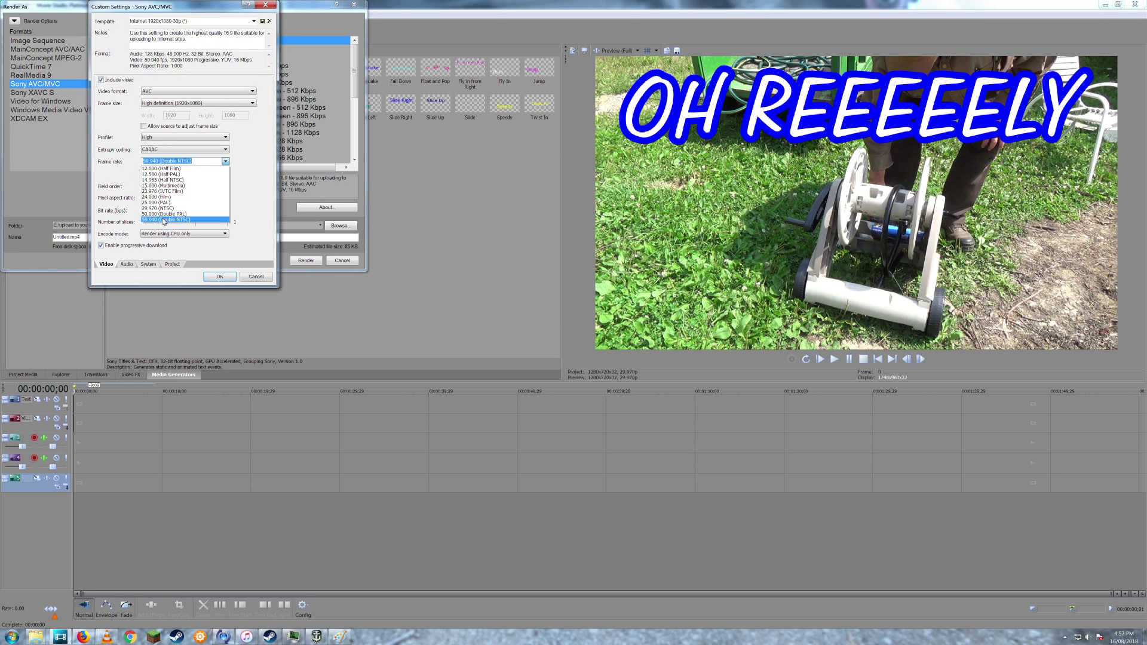
click(175, 230)
click(249, 278)
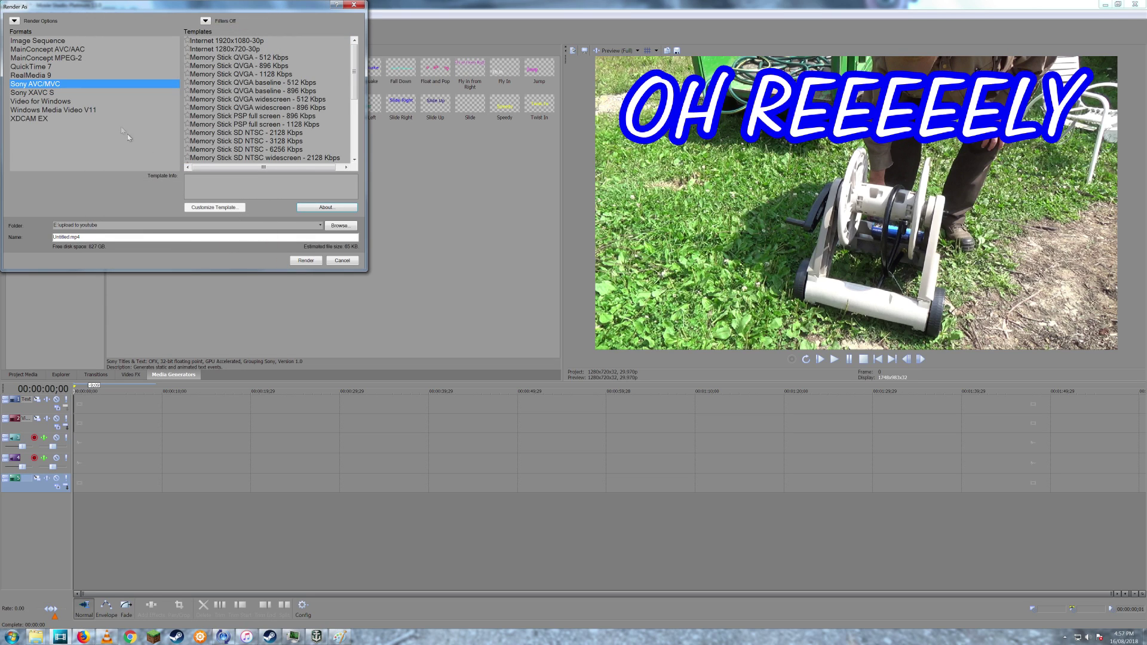
Render the thumbnail as an Image Sequence using the JPEG template under the file name "reeel", and dismiss the render dialog
click(44, 40)
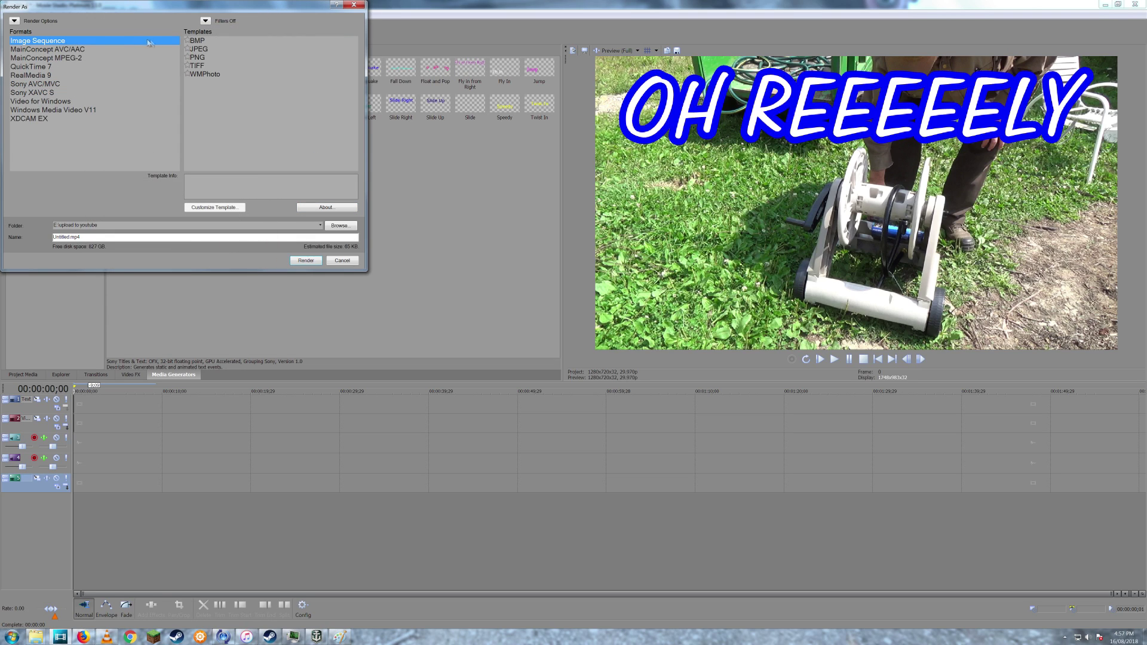
click(197, 50)
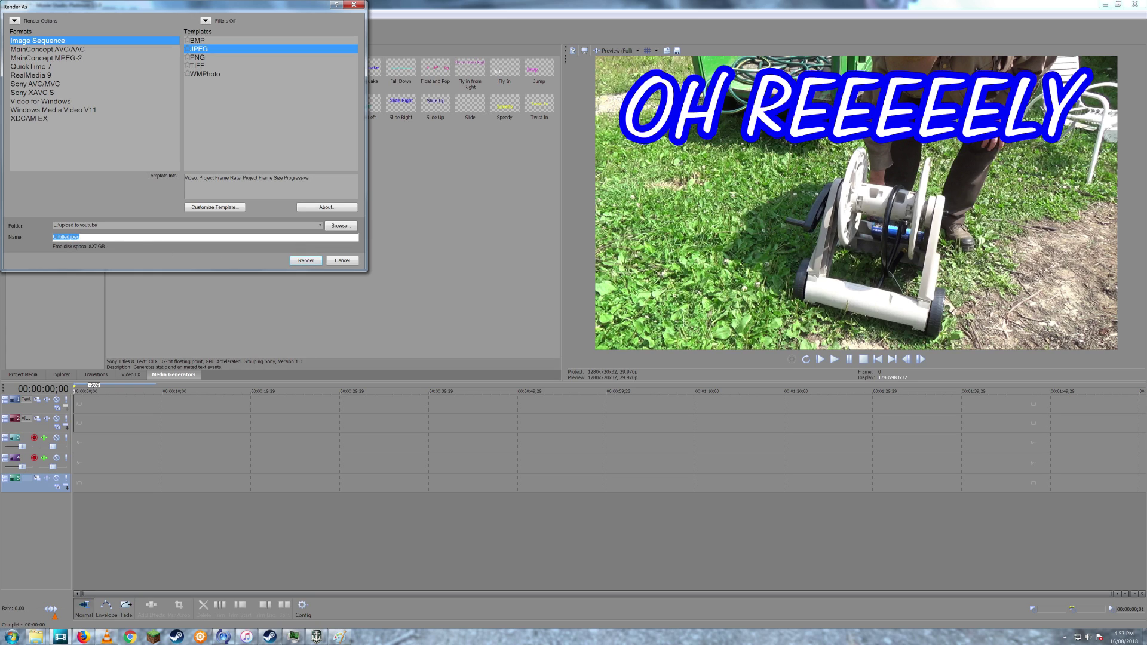
key(Delete)
key(Delete)
key(Delete)
key(Delete)
text(reel)
click(305, 261)
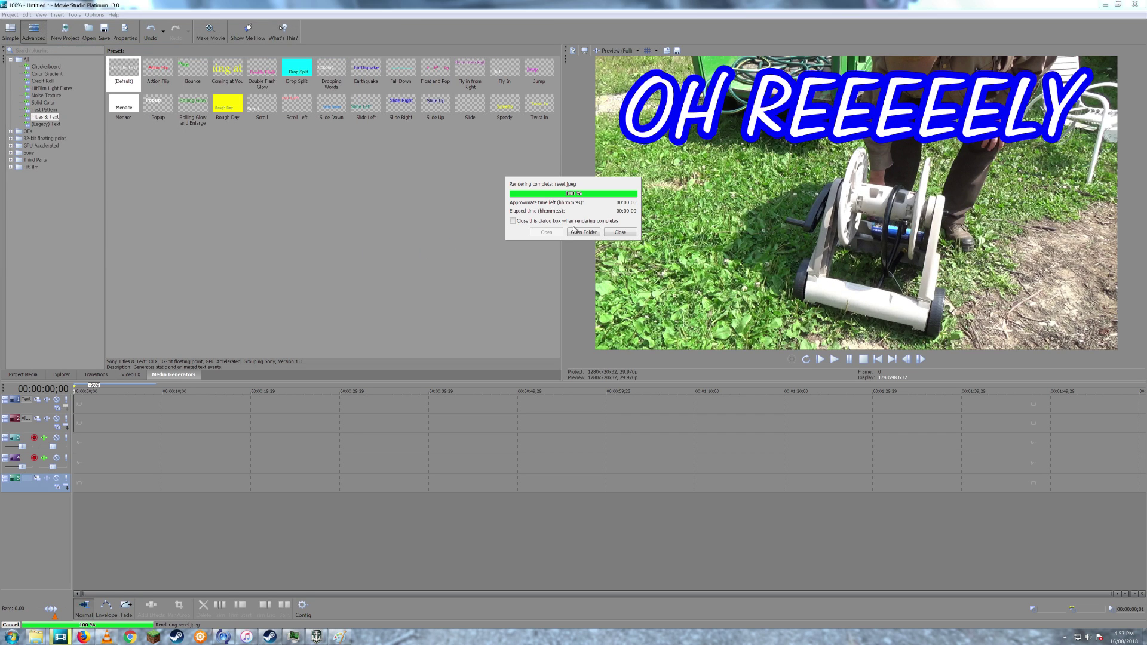
click(620, 239)
Create a new Internet Video project with the 1280x720 HD setting, discarding the current project's unsaved changes
click(64, 31)
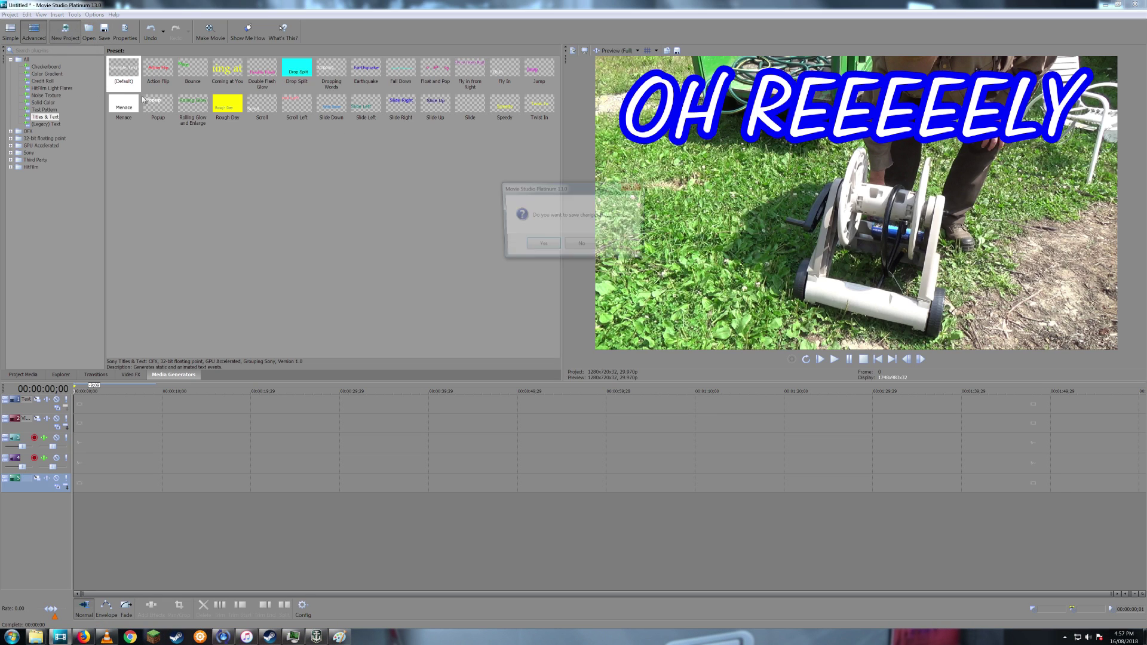
click(575, 246)
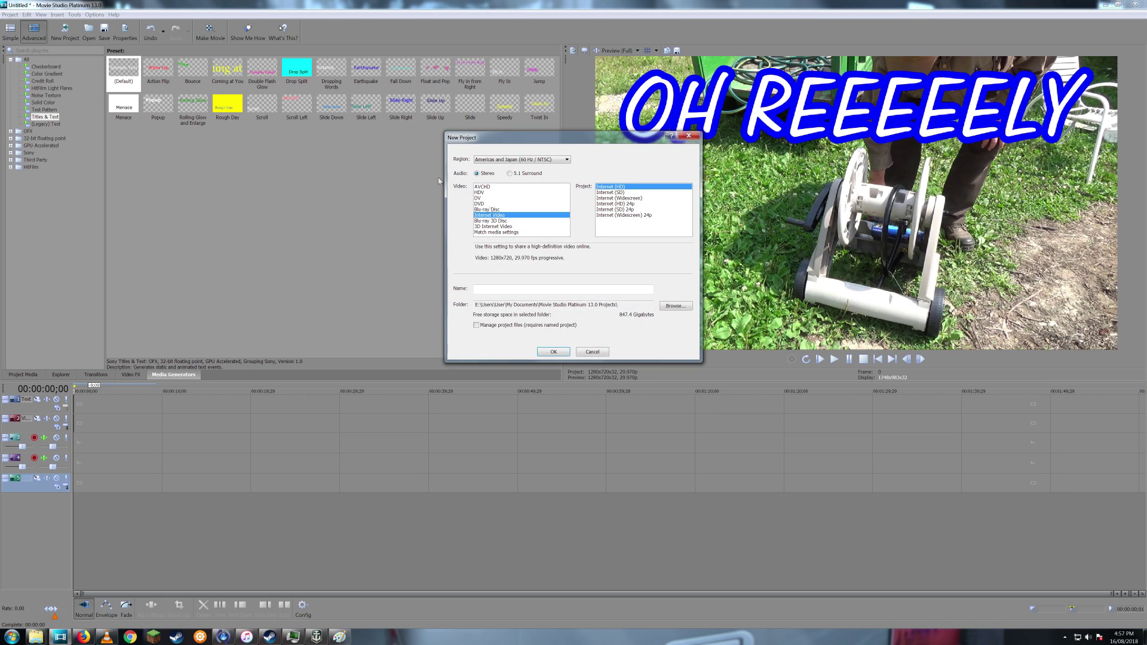
click(553, 351)
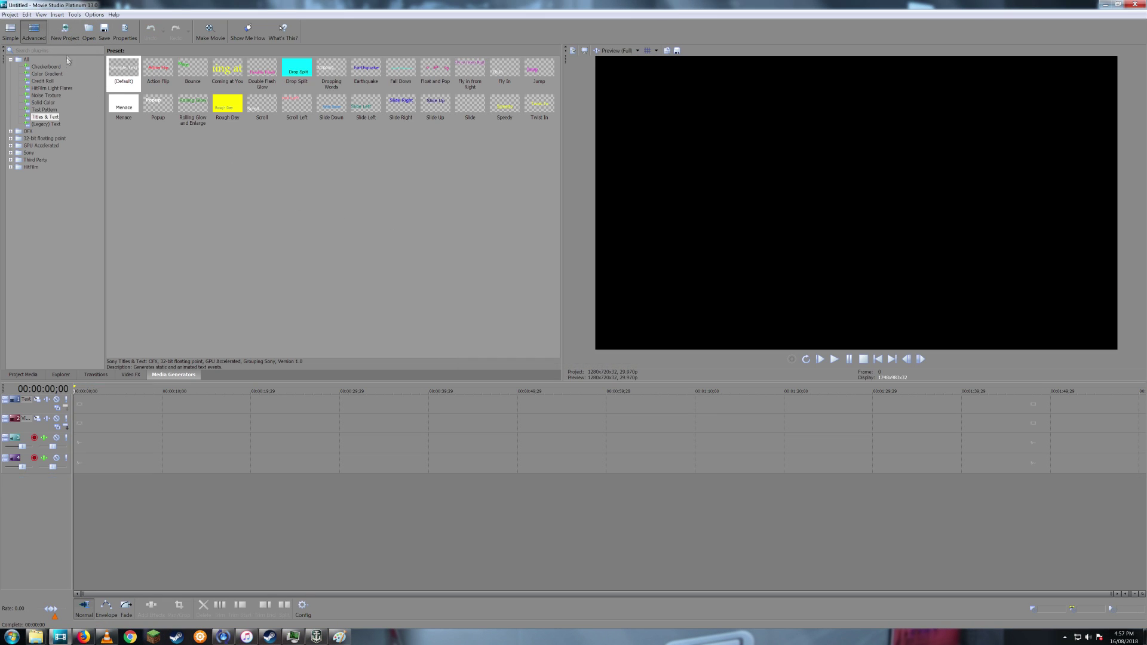
Open the image "reeel_000000" from the "upload to youtube" folder into the new project
click(88, 31)
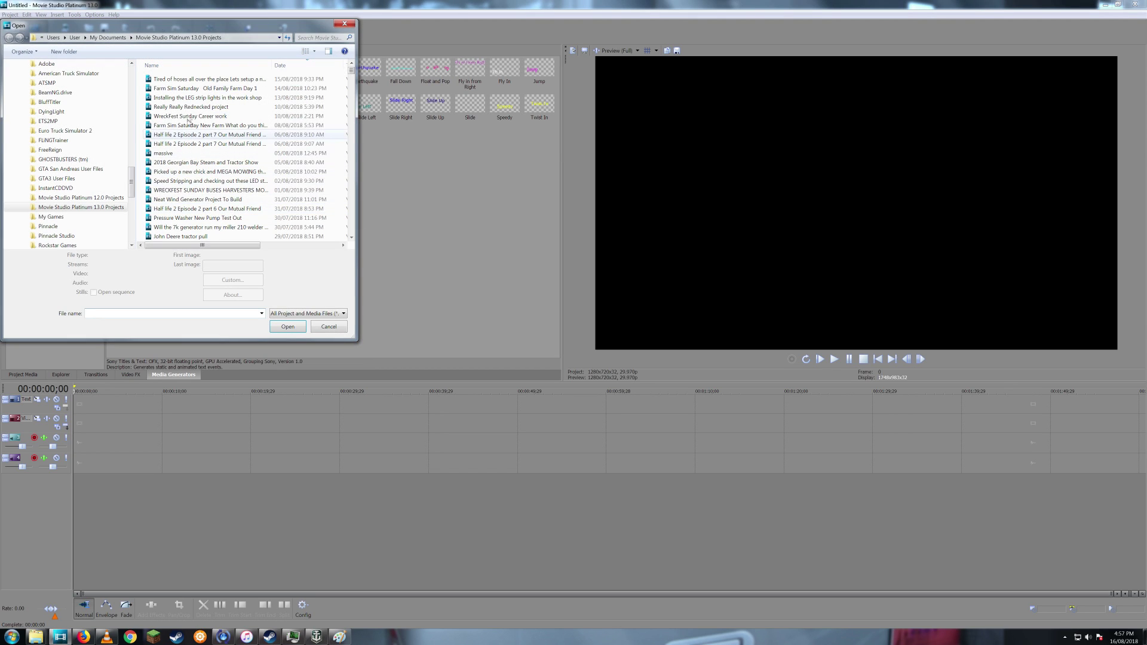
drag(133, 189, 133, 223)
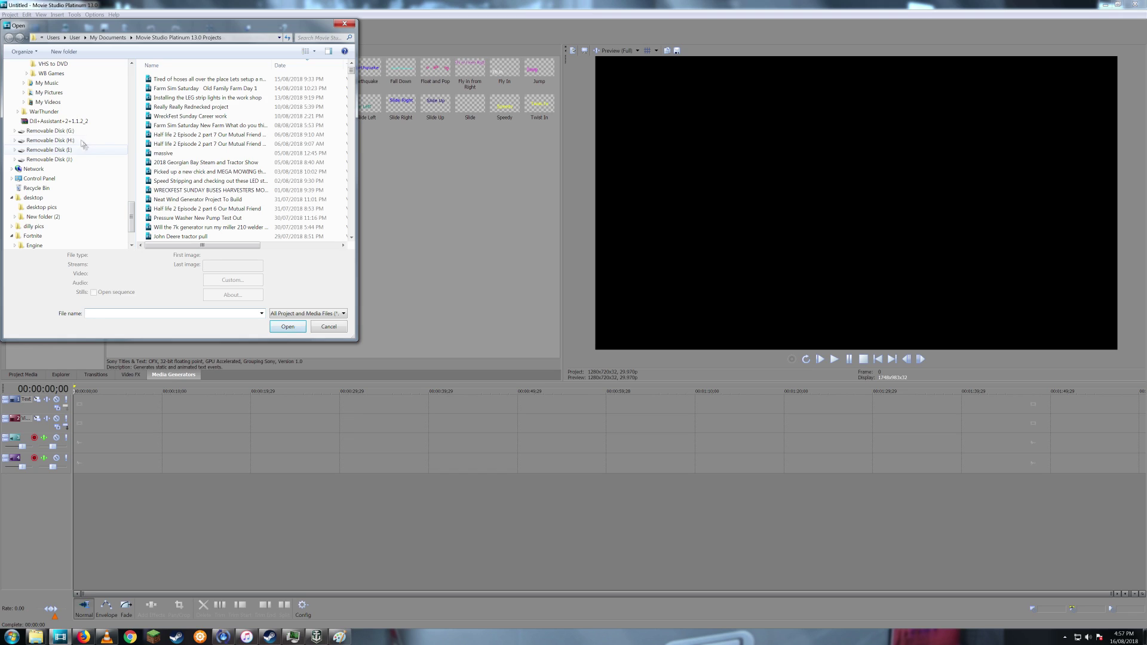
click(82, 103)
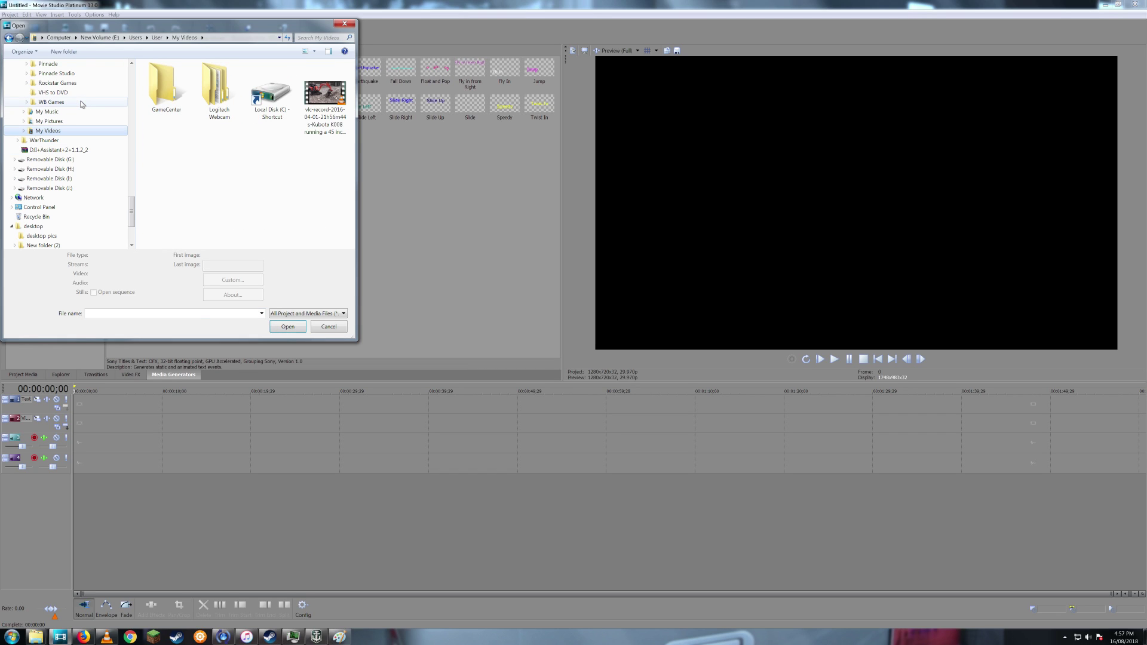
scroll(82, 105, up, 10)
scroll(82, 104, up, 2)
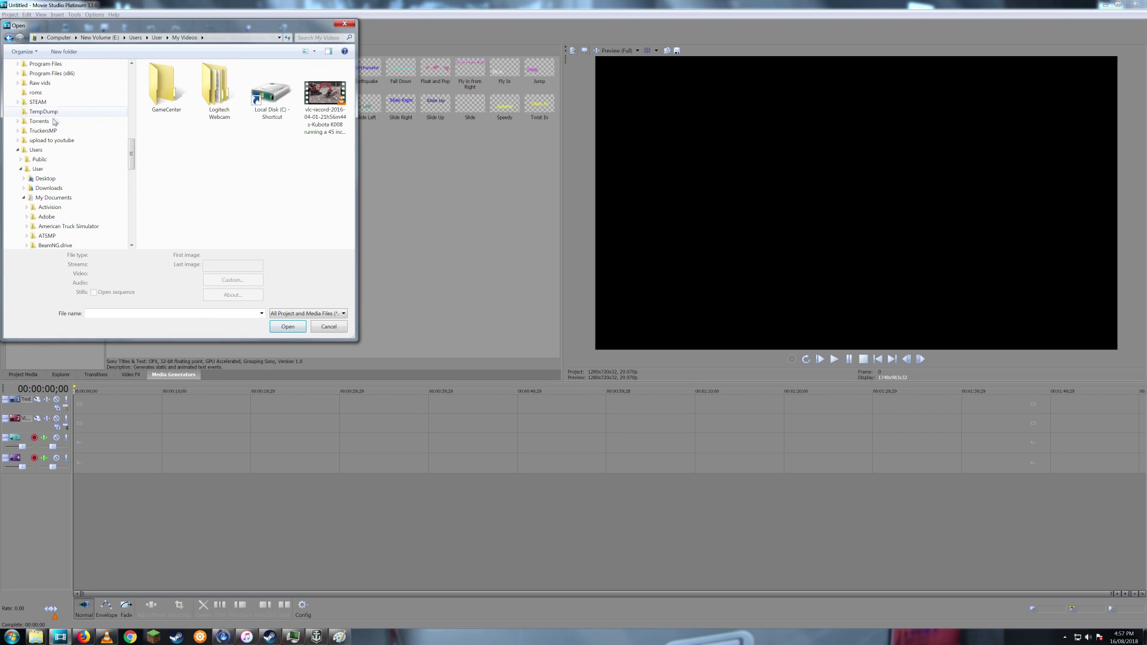
click(22, 172)
scroll(67, 178, up, 4)
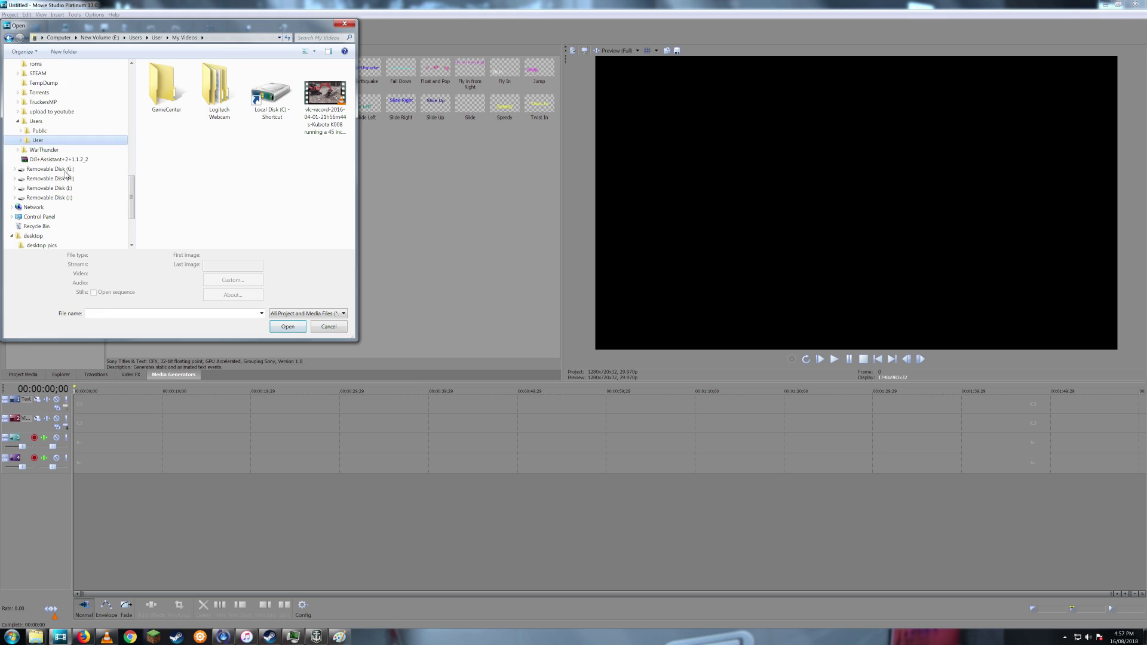
scroll(70, 181, up, 2)
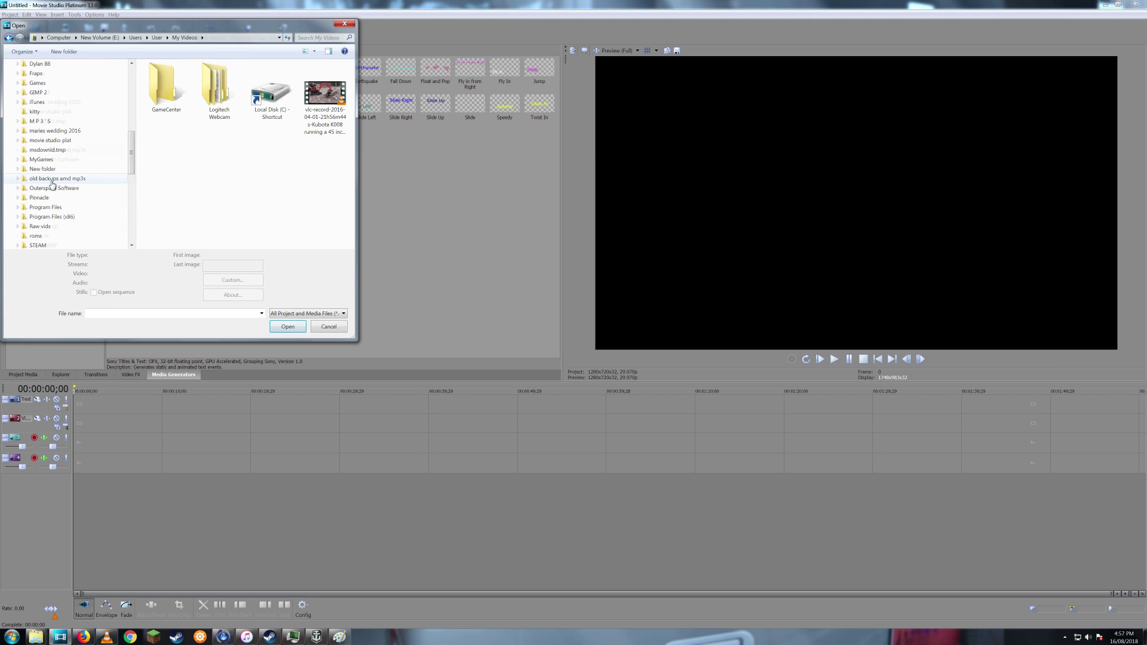
scroll(52, 186, down, 4)
scroll(50, 189, up, 1)
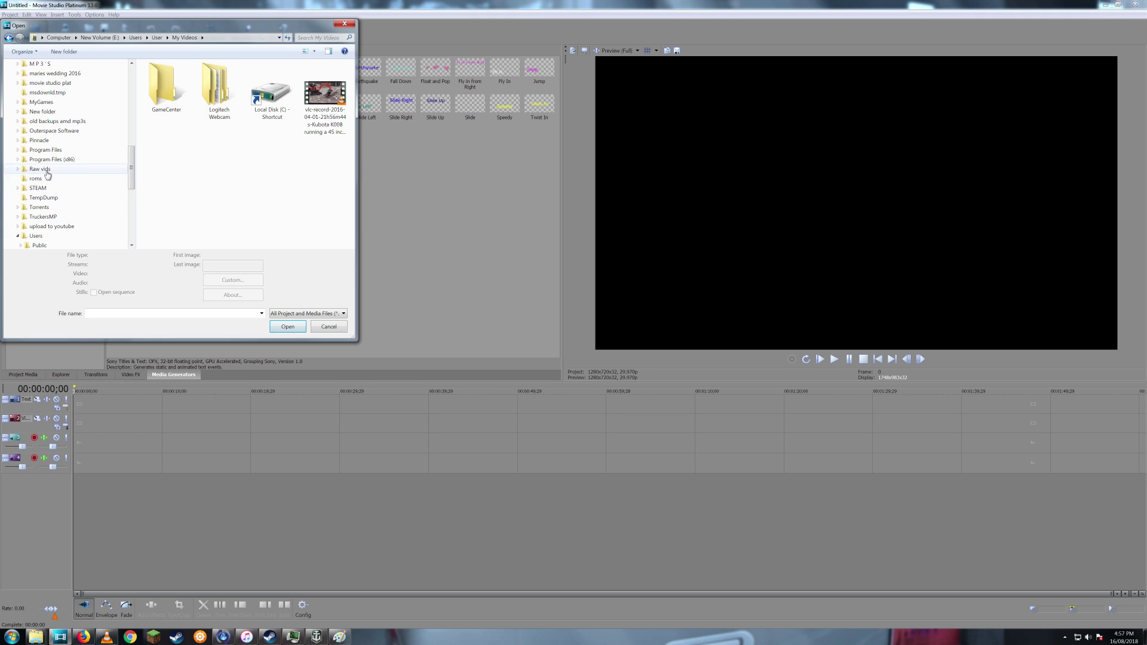
click(48, 227)
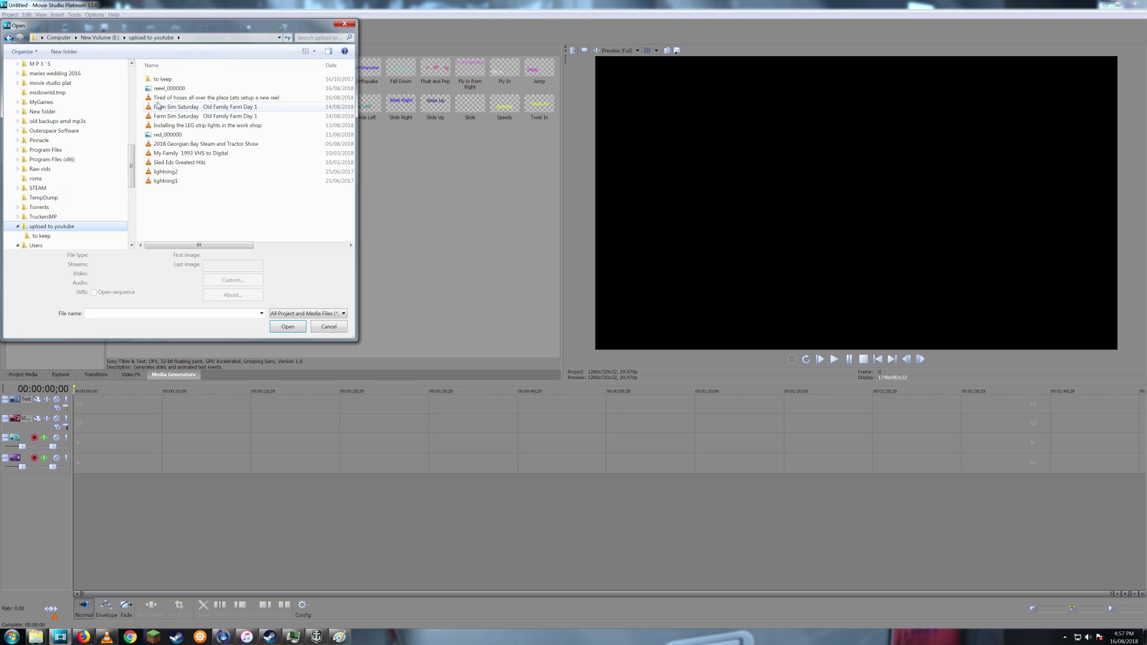
click(173, 88)
click(286, 326)
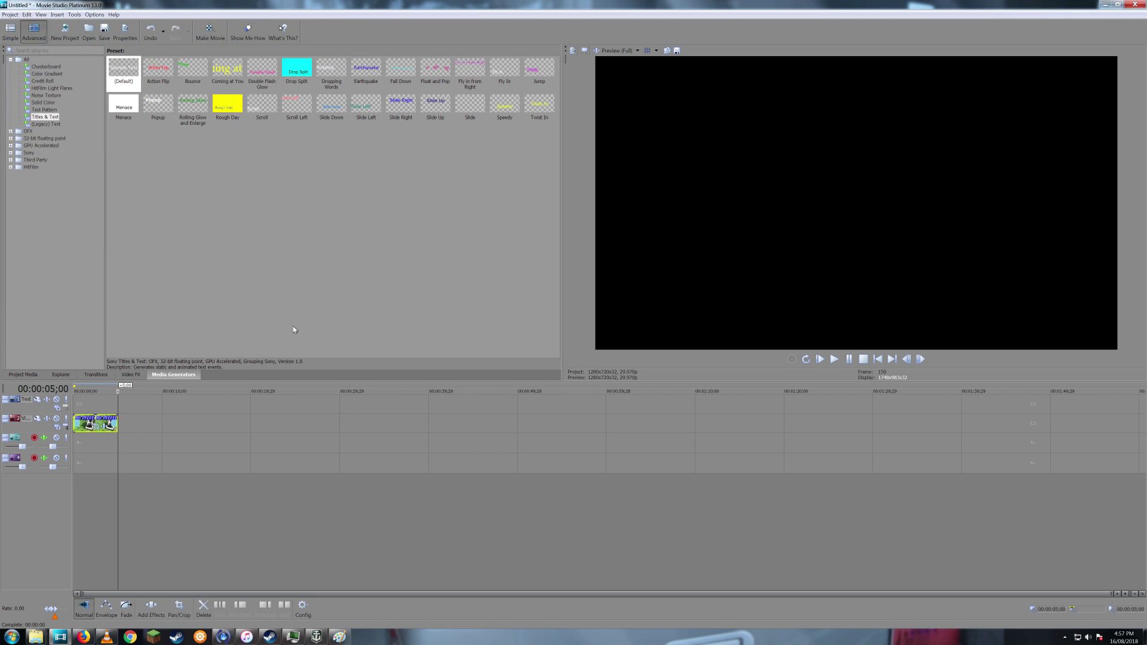
Add a default Titles & Text event on the text track above the image, reading "ARE YOU KIDDIN ME?"
click(78, 423)
drag(124, 71, 77, 402)
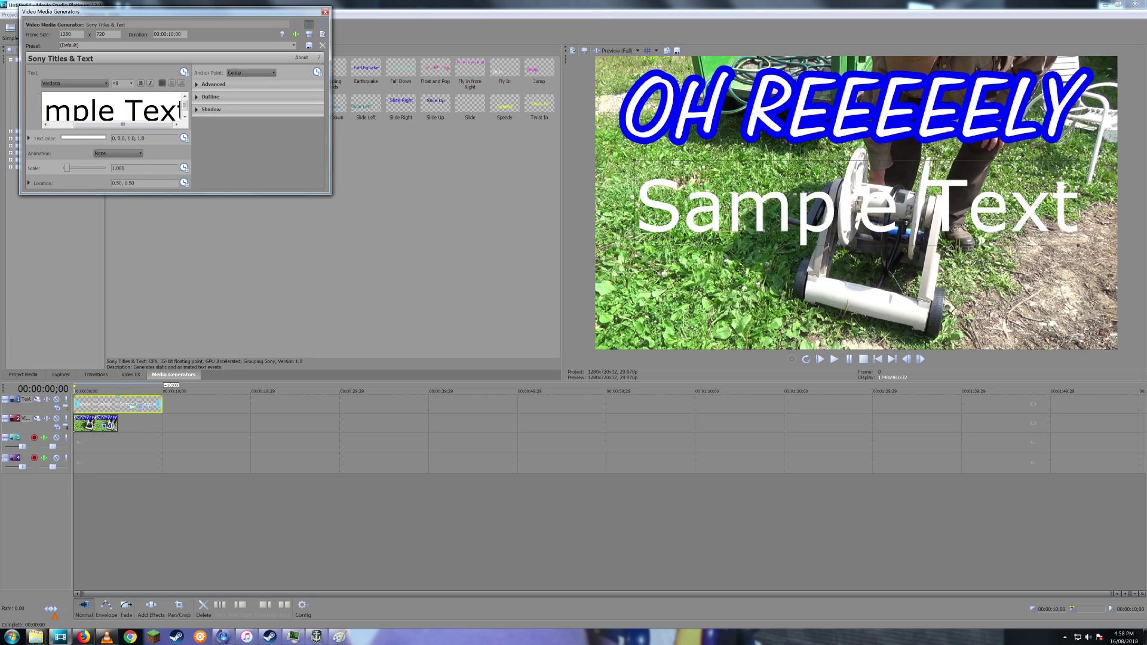
key(ctrl+a)
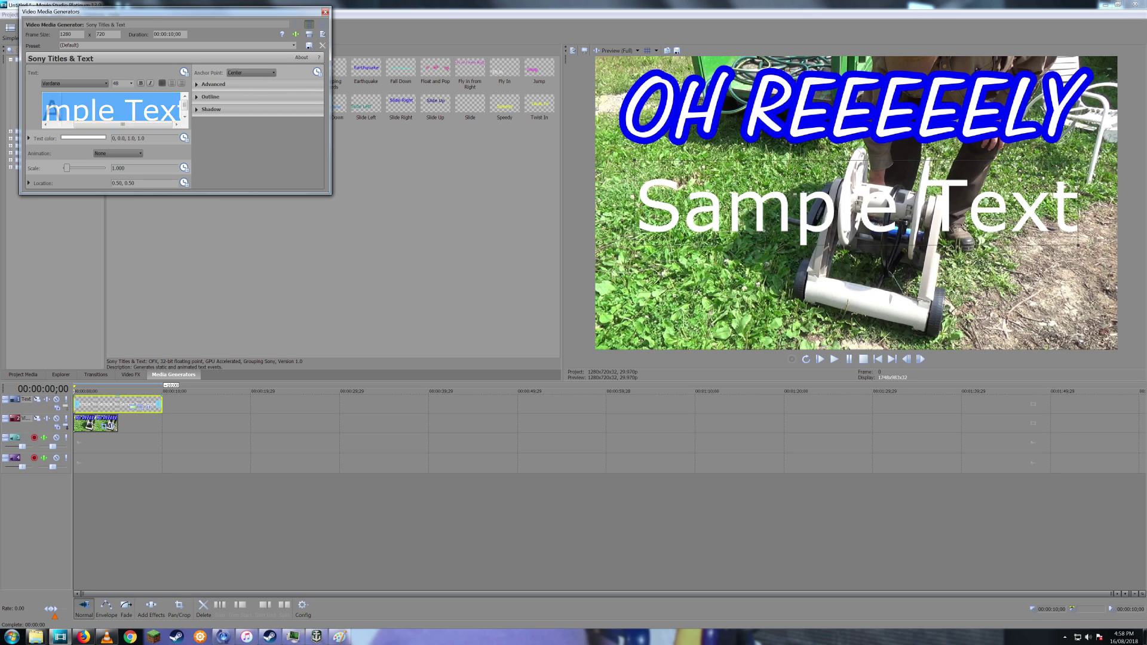
text(ARE Y)
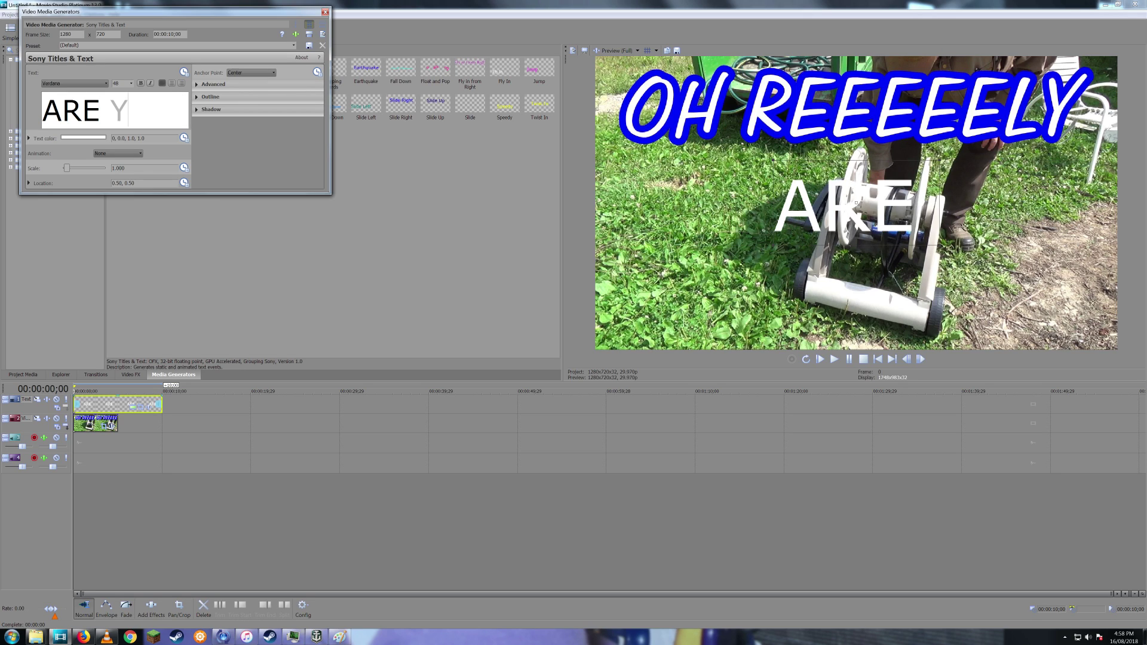
text(OU KI)
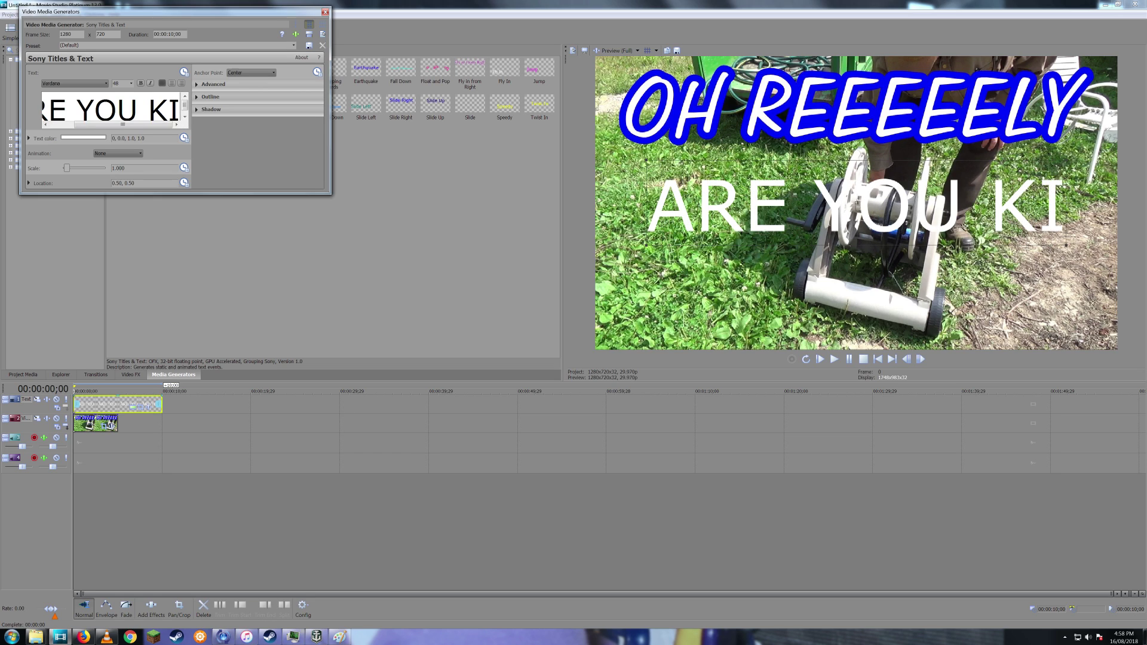
text(DDIN ME?)
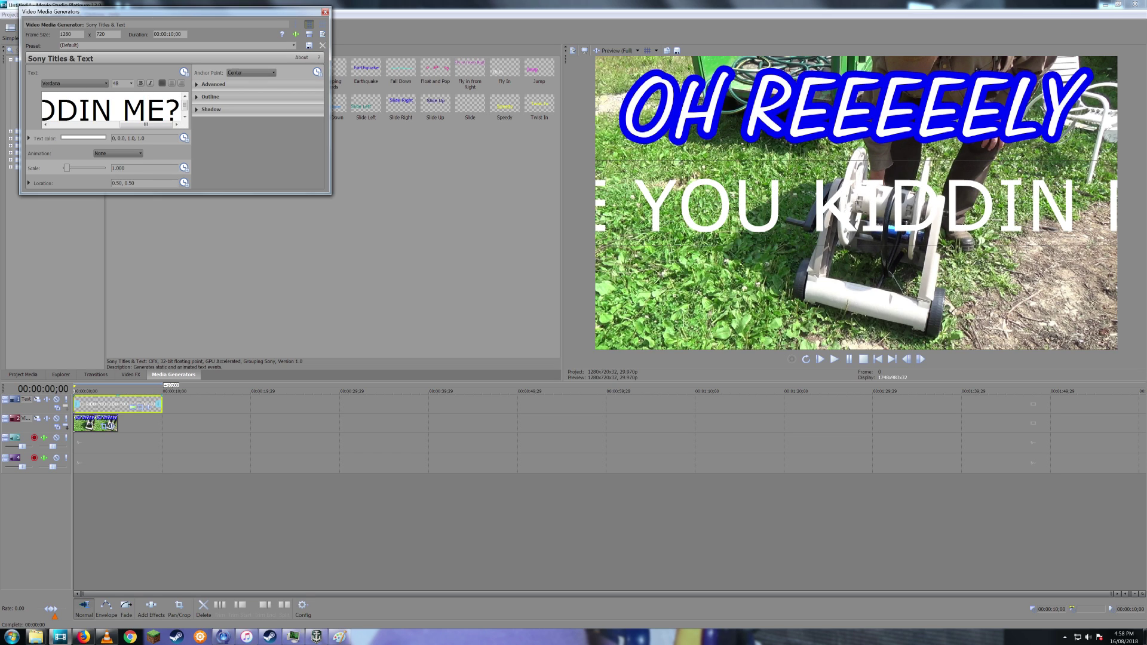
Set the new title's font size to 24, place it near the bottom of the frame and enlarge it to scale 1.245
key(ctrl+a)
click(132, 85)
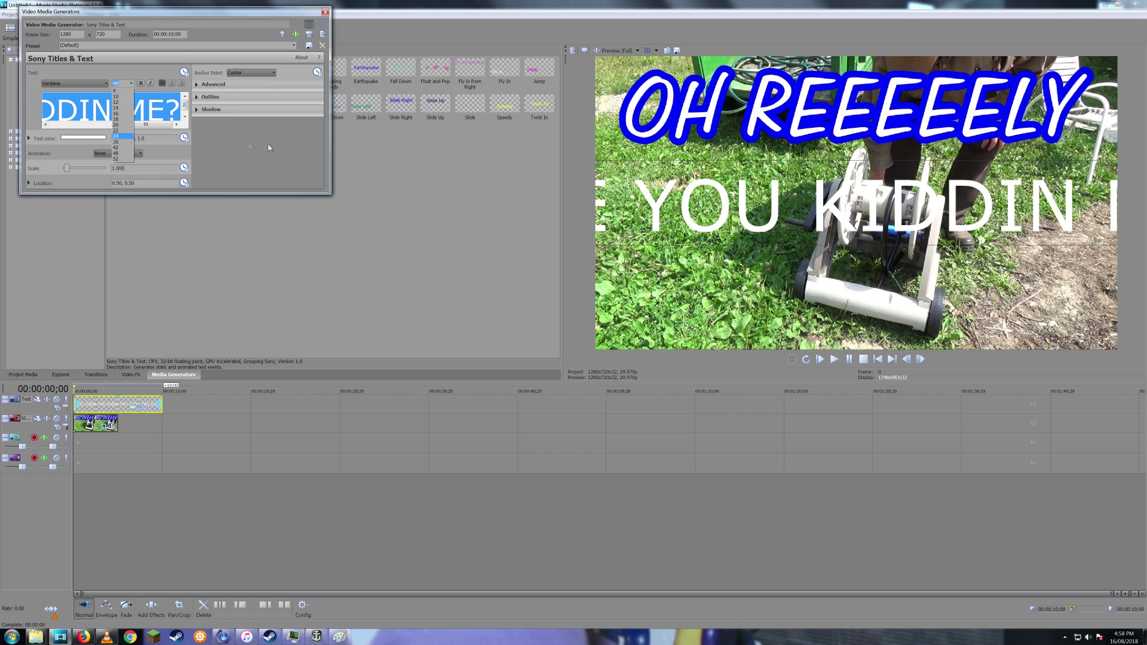
click(127, 136)
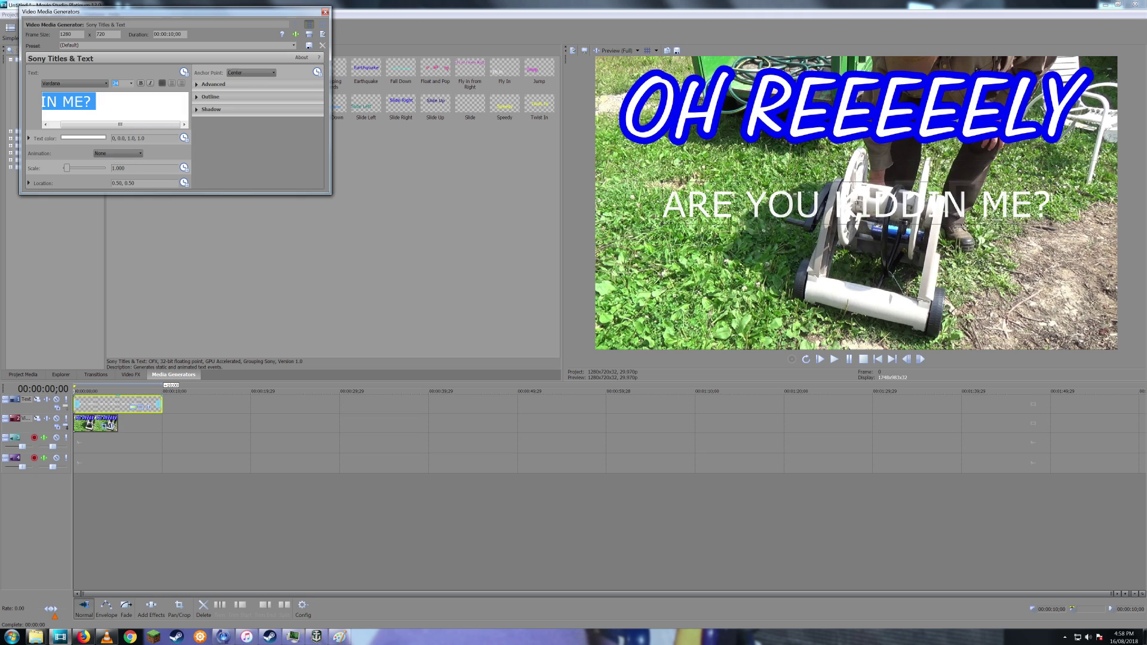
drag(1057, 180, 1086, 267)
drag(1019, 297, 1035, 297)
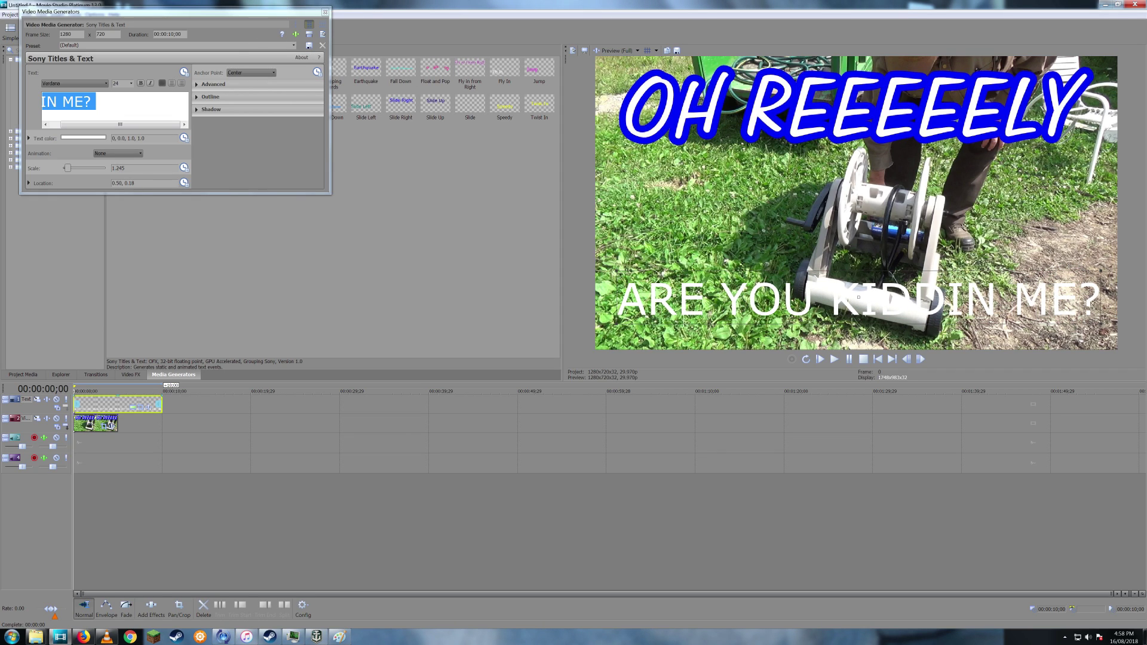
Give the "ARE YOU KIDDIN ME?" title an outline of the maximum width
click(206, 100)
click(198, 98)
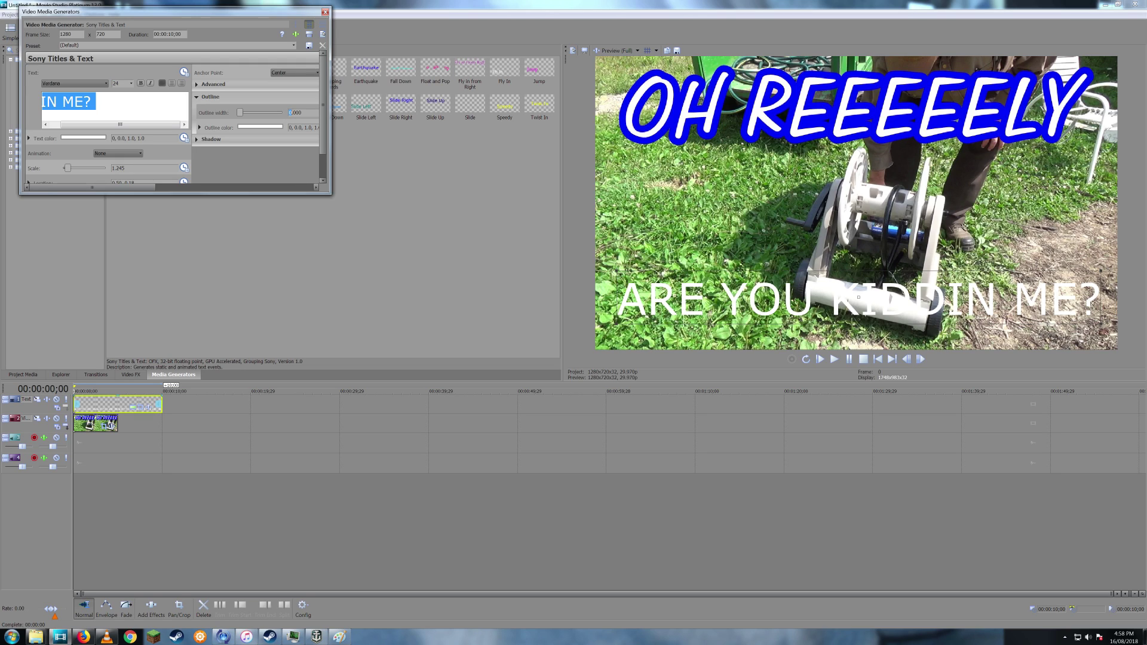
drag(239, 113, 281, 113)
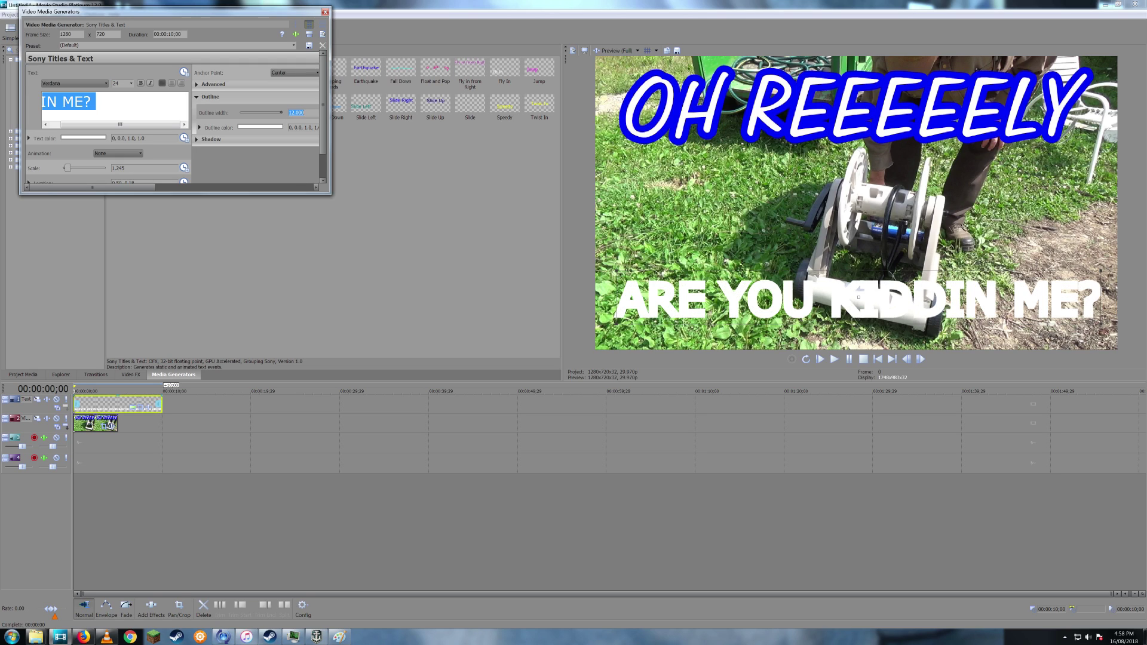
Color the outline of the "ARE YOU KIDDIN ME?" title dark blue using the RGB color model
click(253, 127)
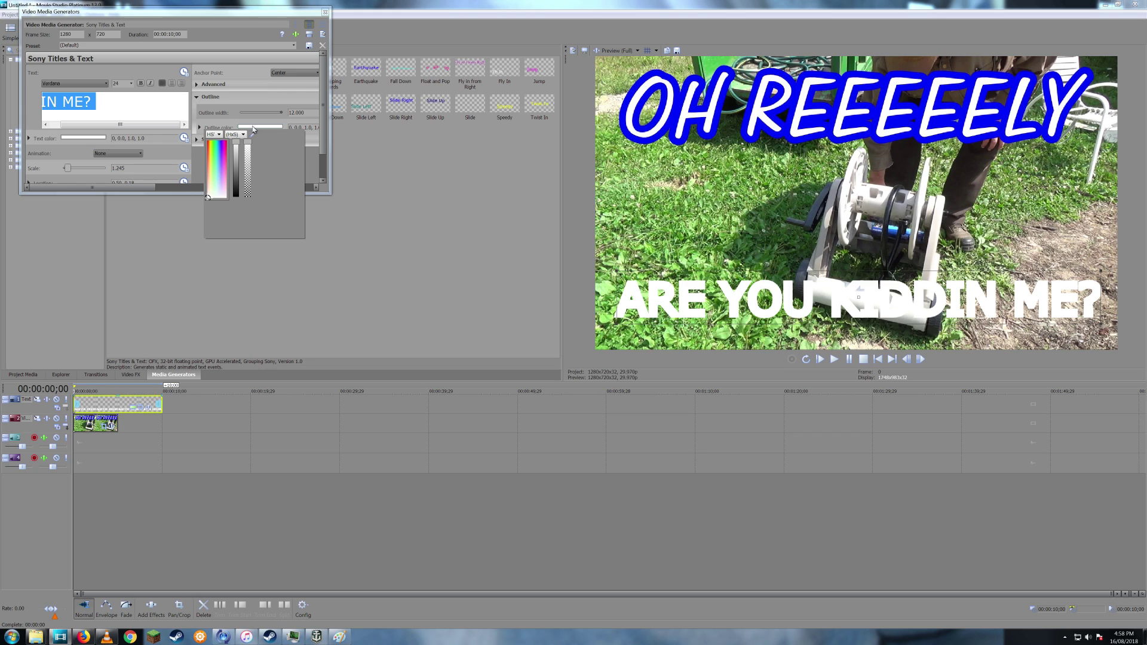
click(219, 147)
click(221, 142)
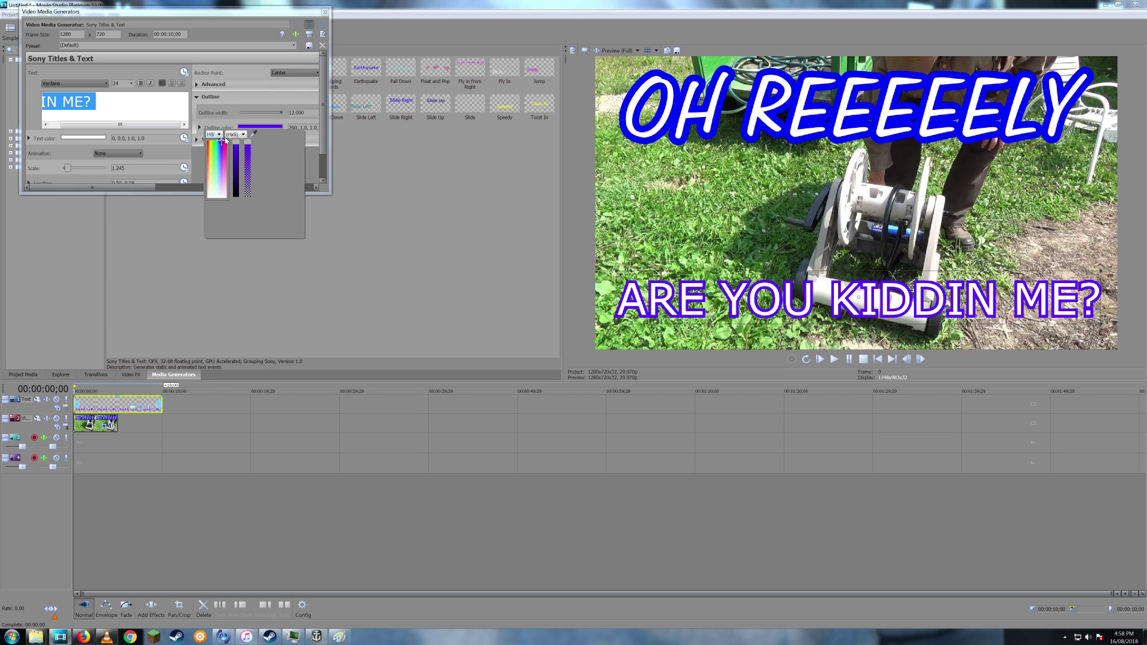
mouse_move(236, 144)
mouse_down()
mouse_move(236, 198)
mouse_move(249, 137)
mouse_up()
click(218, 135)
click(212, 143)
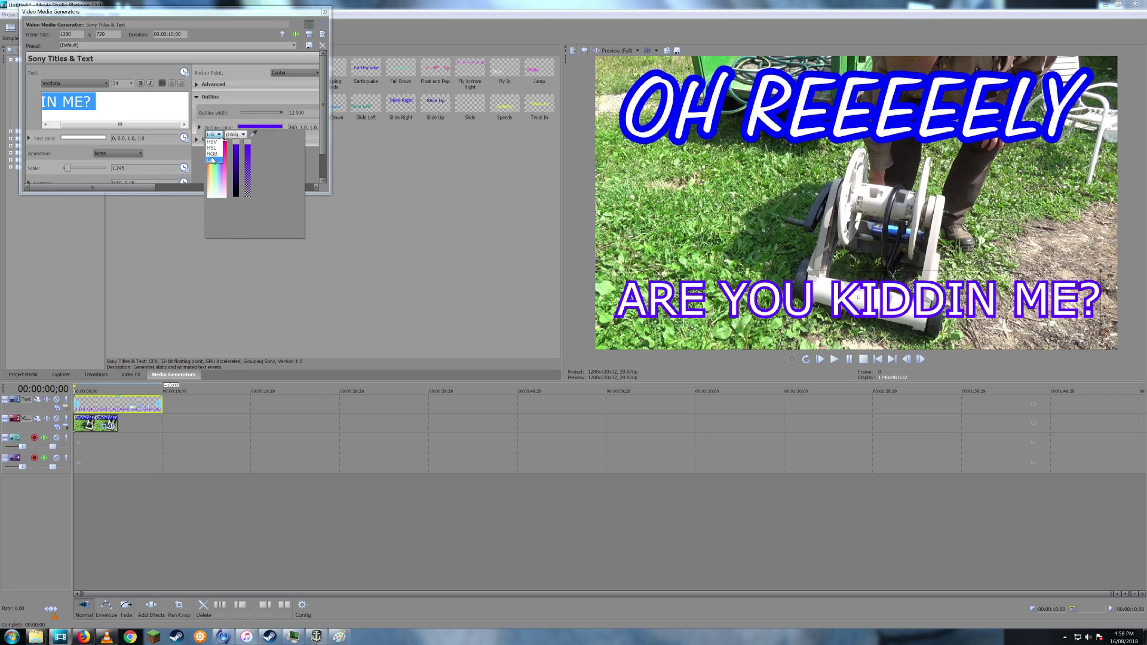
drag(215, 200, 201, 199)
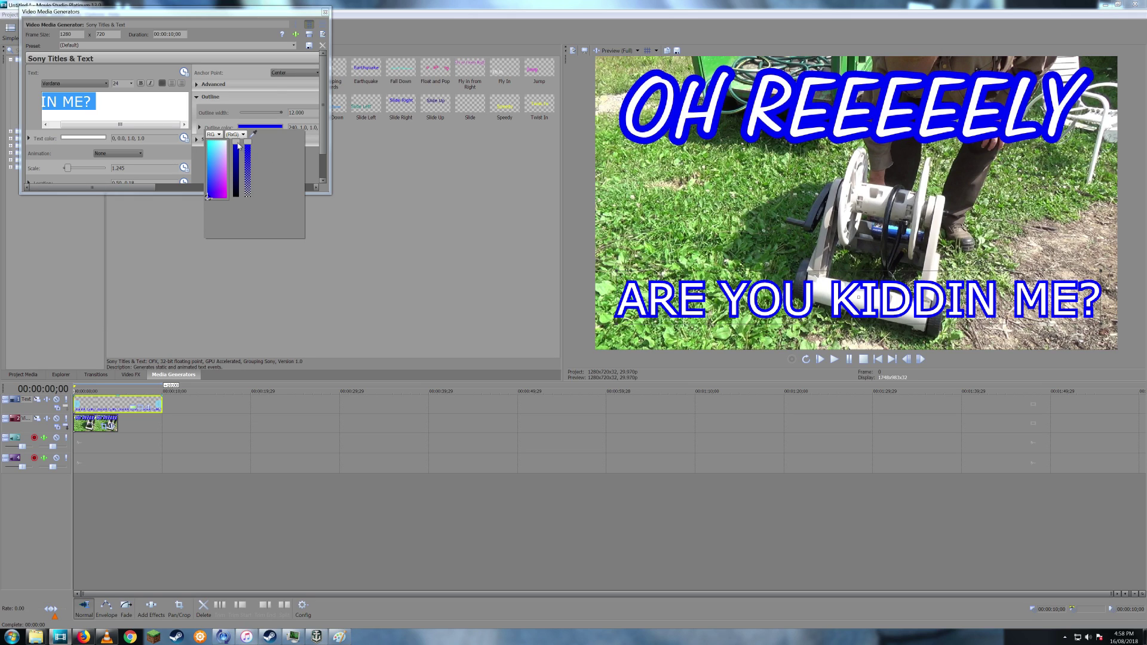
drag(239, 149, 240, 157)
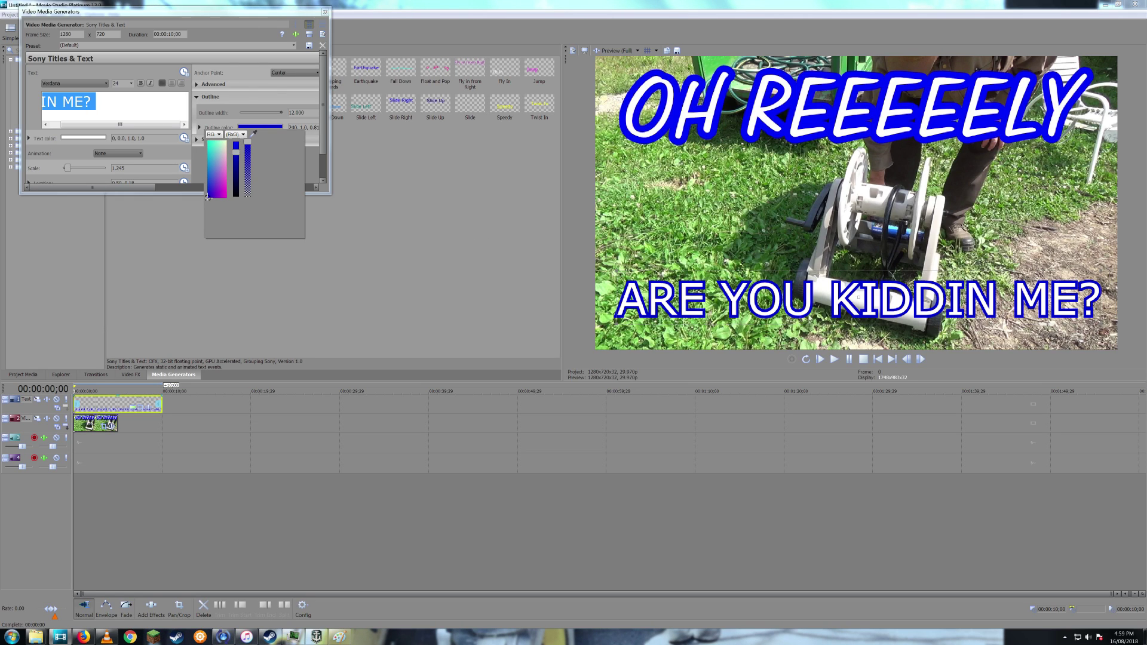
Shift the title slightly lower in the frame, change its outline to bright red, and close the title settings
click(858, 299)
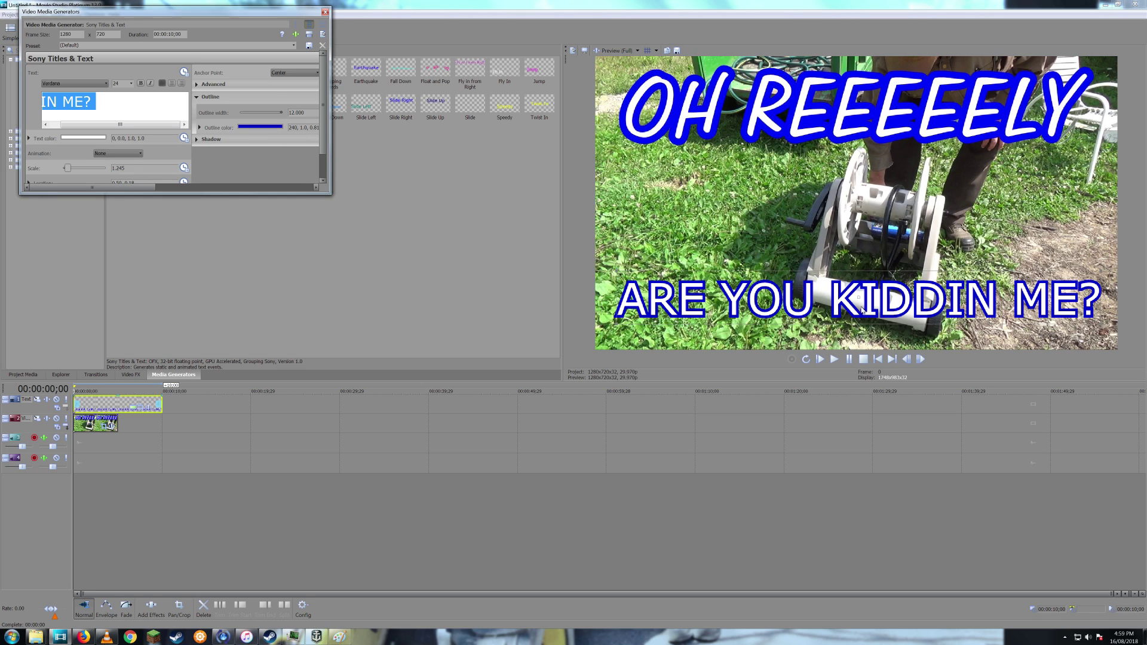
drag(860, 301, 857, 312)
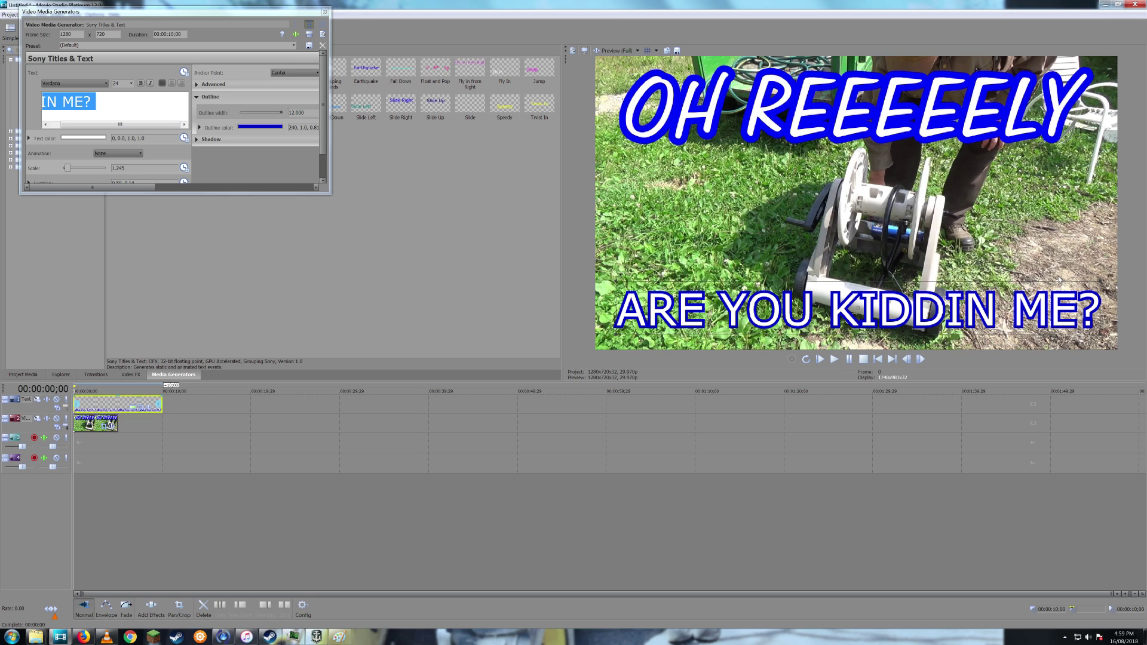
click(251, 127)
click(234, 145)
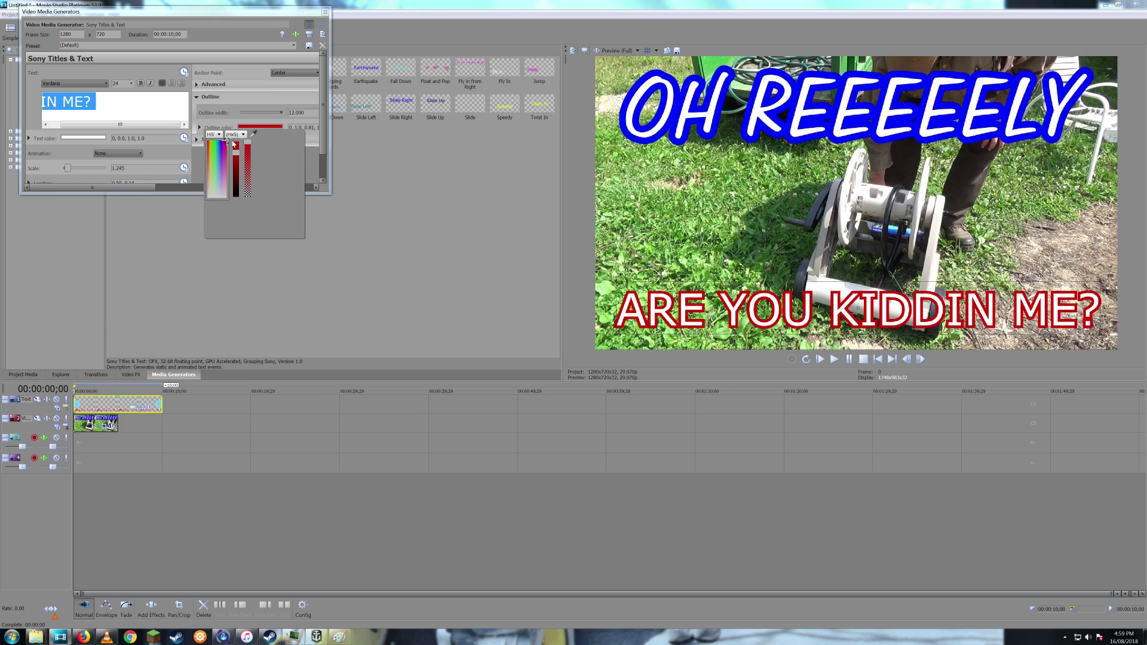
drag(235, 154, 234, 138)
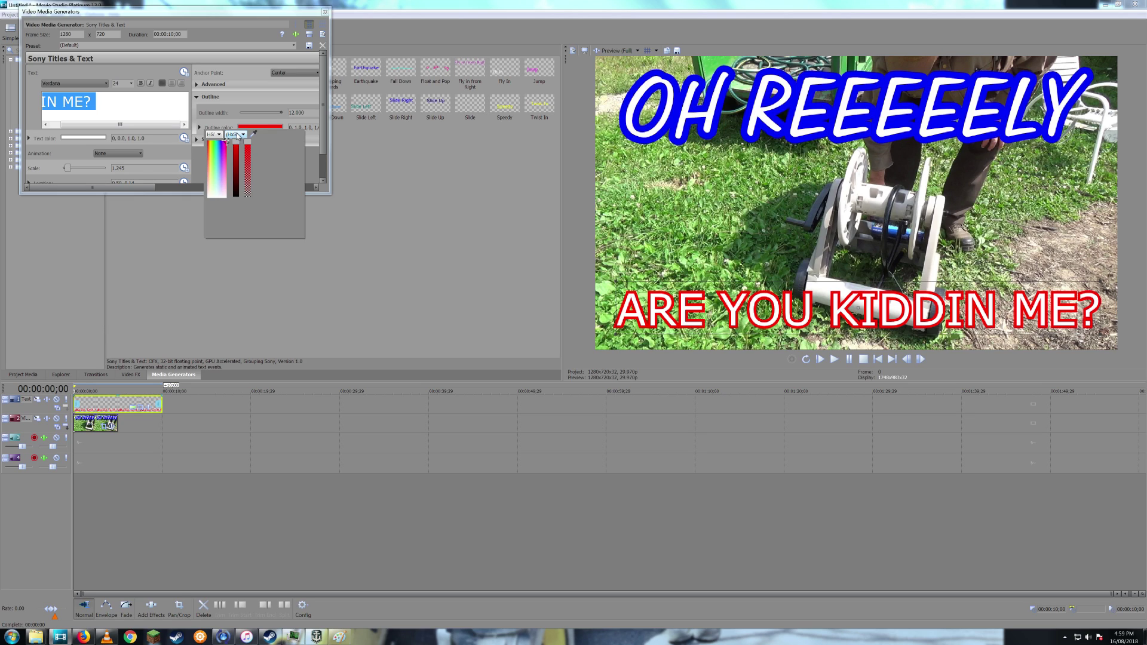
click(295, 21)
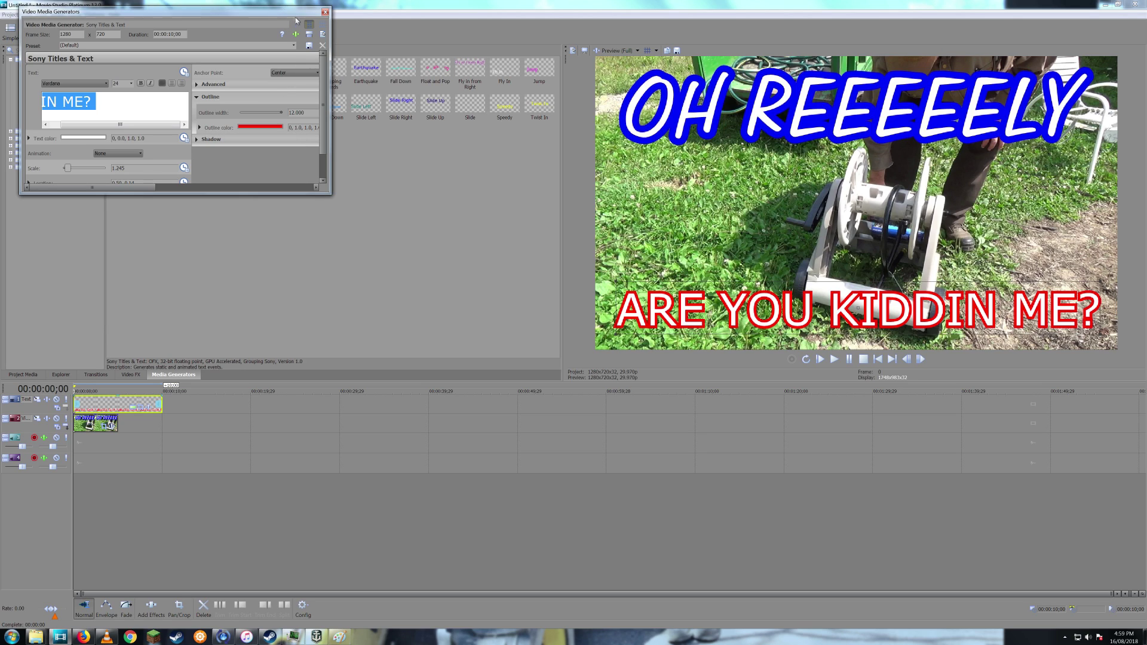
click(325, 12)
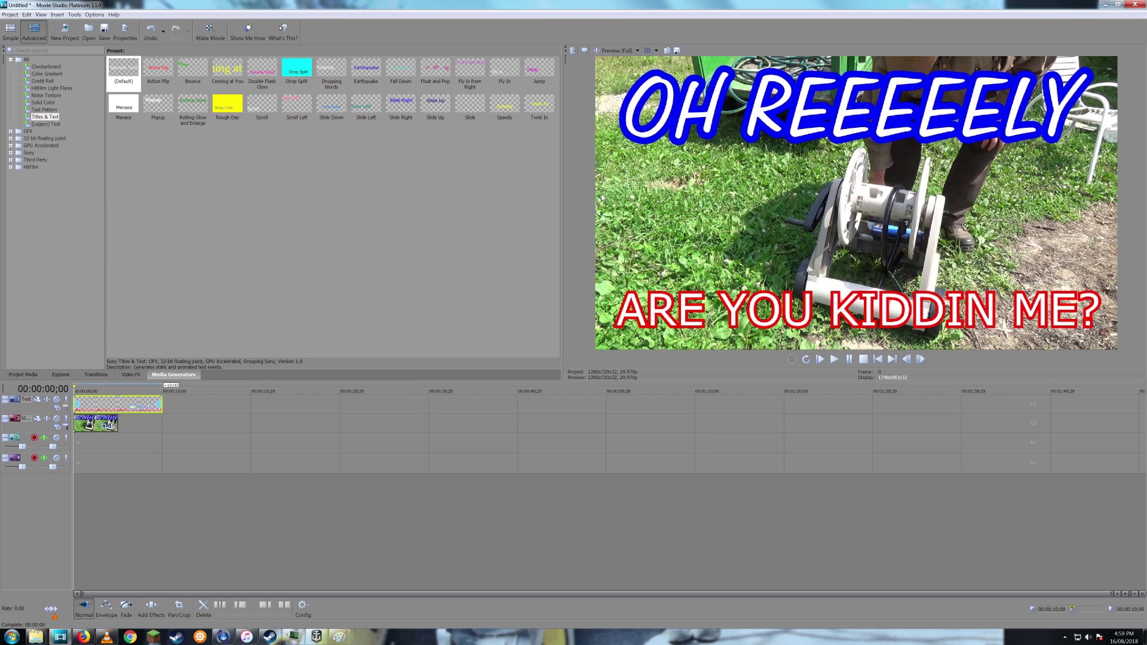
Try to render the thumbnail to the hard drive as a JPEG Image Sequence named "reeel", cancelling it while it renders
click(221, 39)
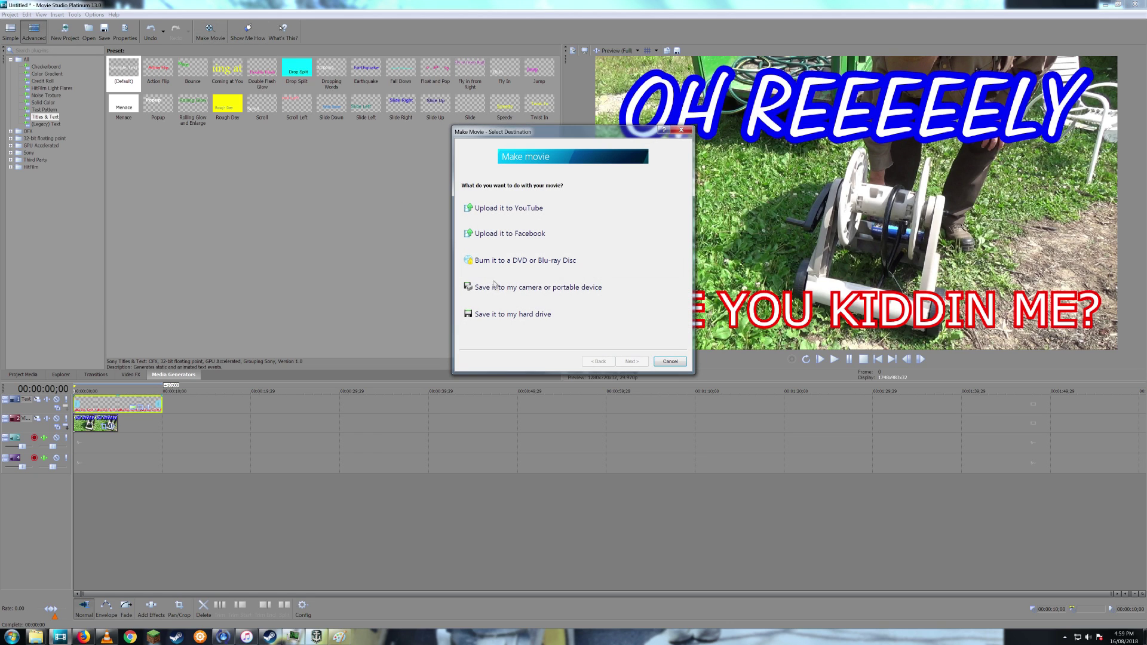
click(491, 321)
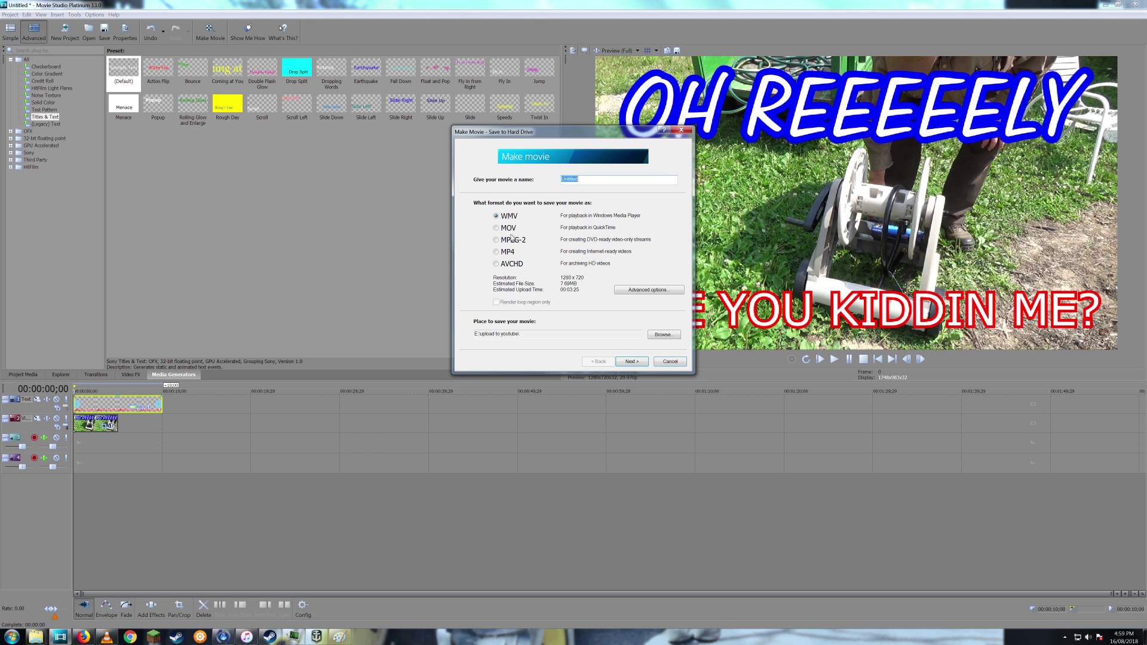
click(638, 290)
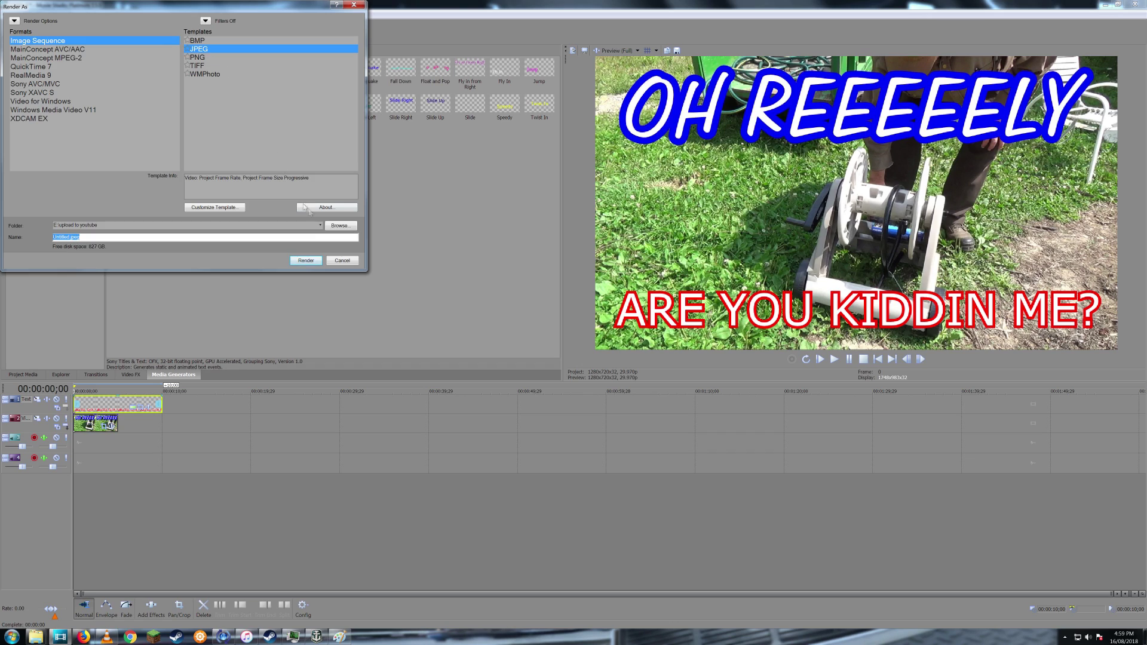
click(53, 238)
click(311, 263)
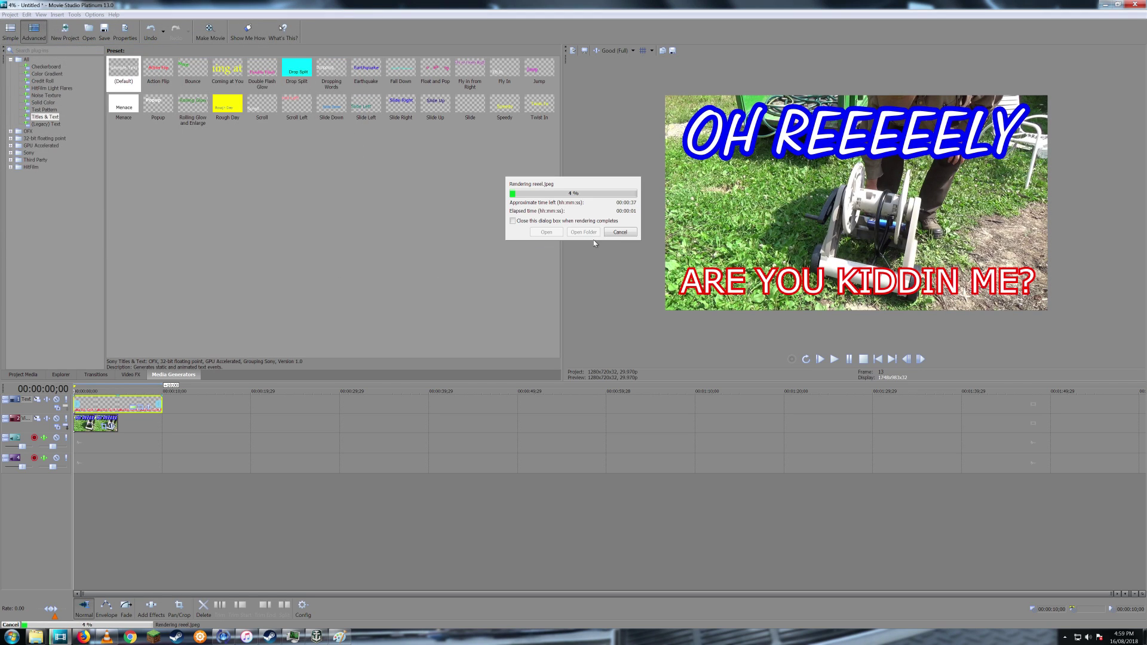
click(620, 232)
scroll(203, 400, up, 2)
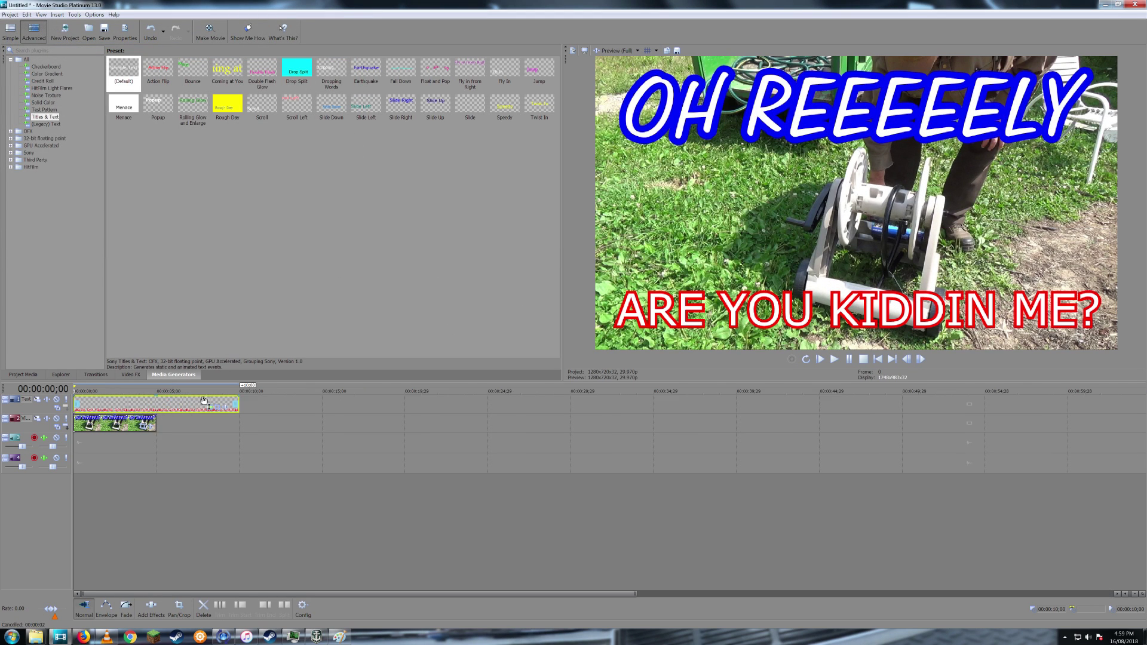
Shorten the title clip to about six frames and the image clip beneath it to about three frames
scroll(204, 400, up, 2)
scroll(454, 429, up, 2)
scroll(454, 428, down, 1)
drag(734, 405, 88, 410)
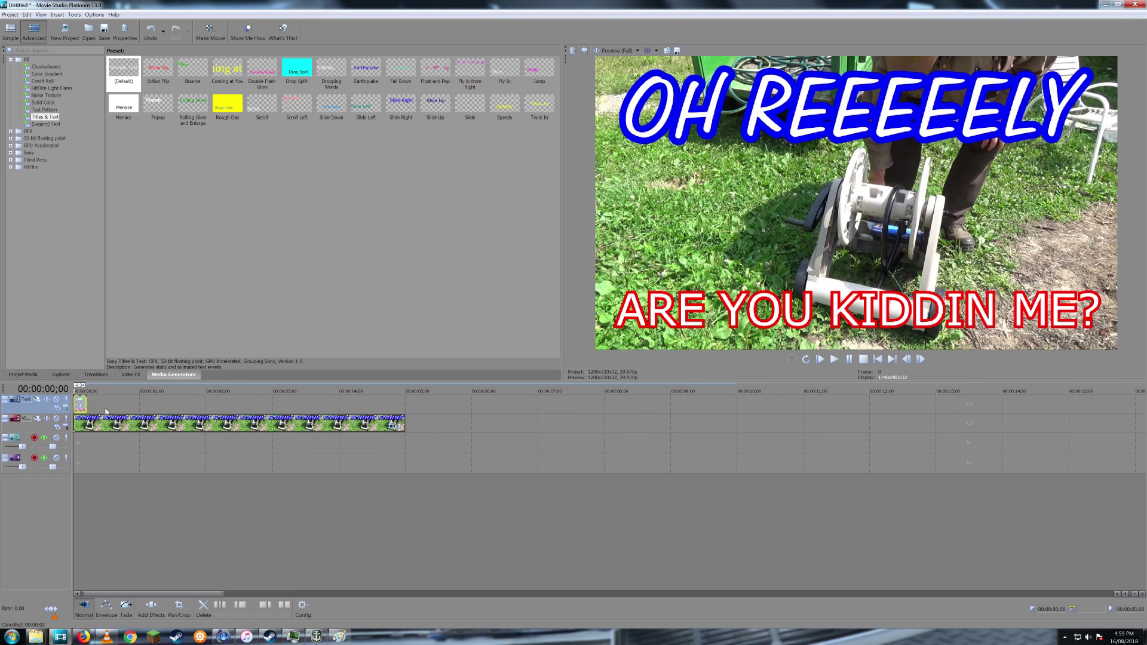
click(403, 391)
click(390, 423)
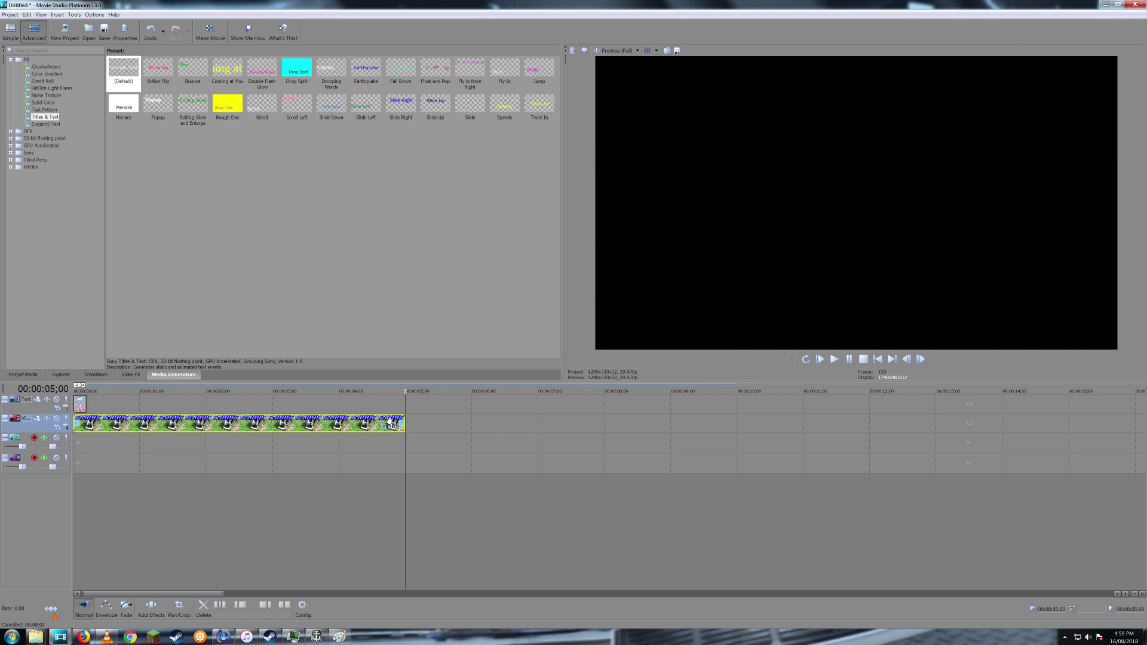
drag(404, 423, 76, 424)
Trim both the title clip and the image clip to a single frame at the start of the timeline
scroll(146, 417, up, 4)
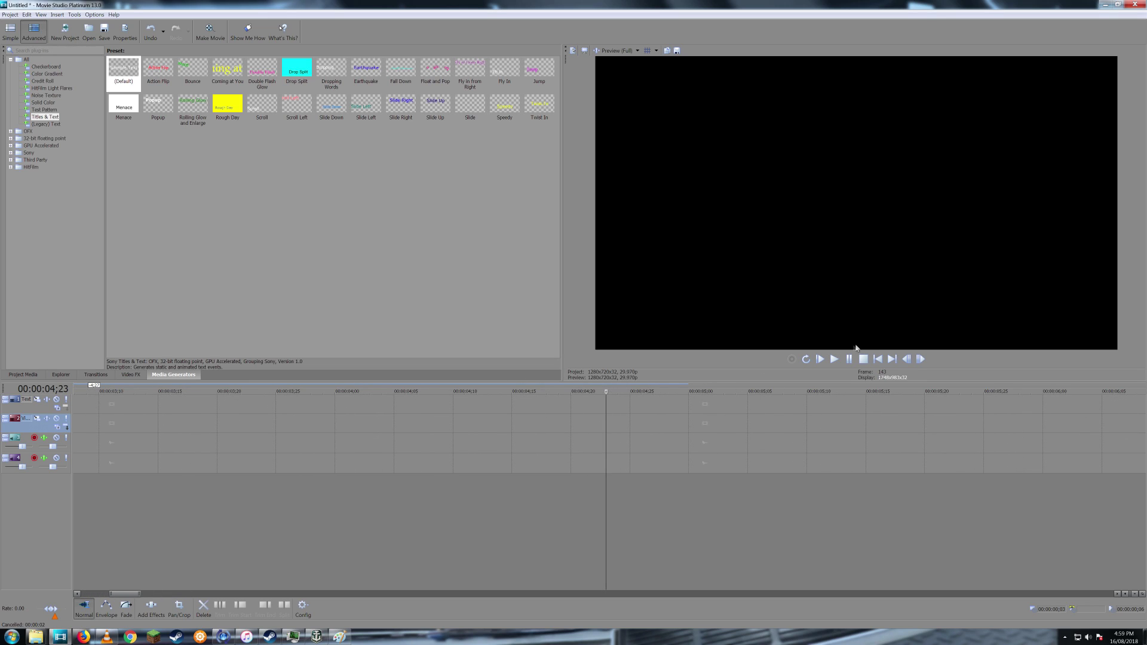
click(877, 359)
scroll(294, 420, up, 5)
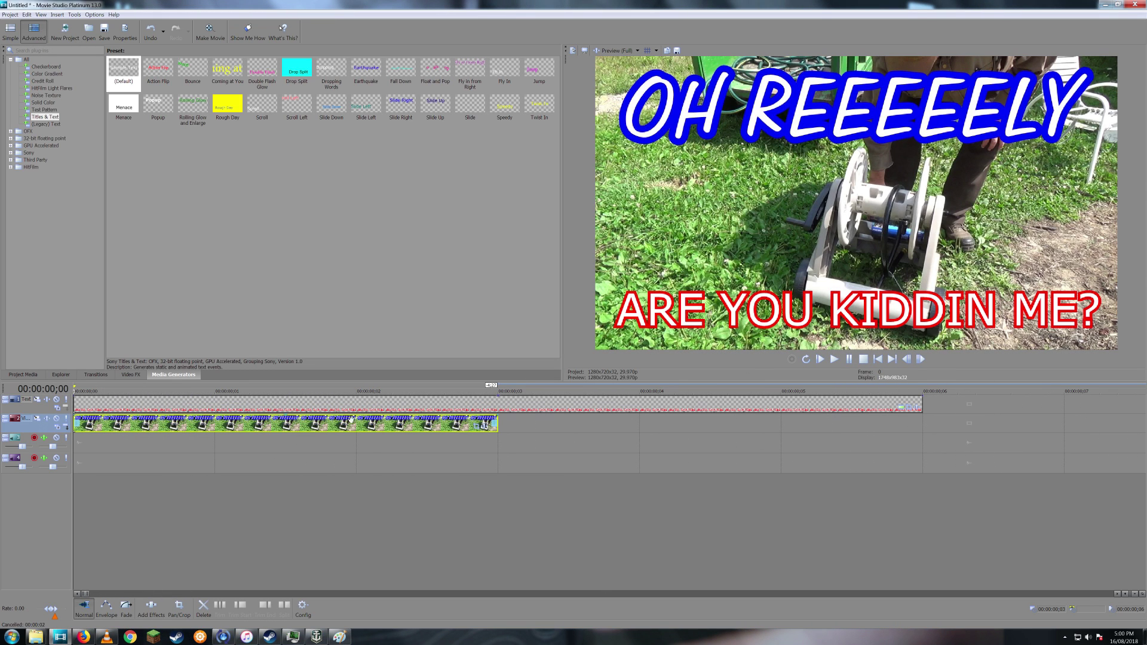
drag(921, 403, 356, 403)
drag(275, 409, 128, 401)
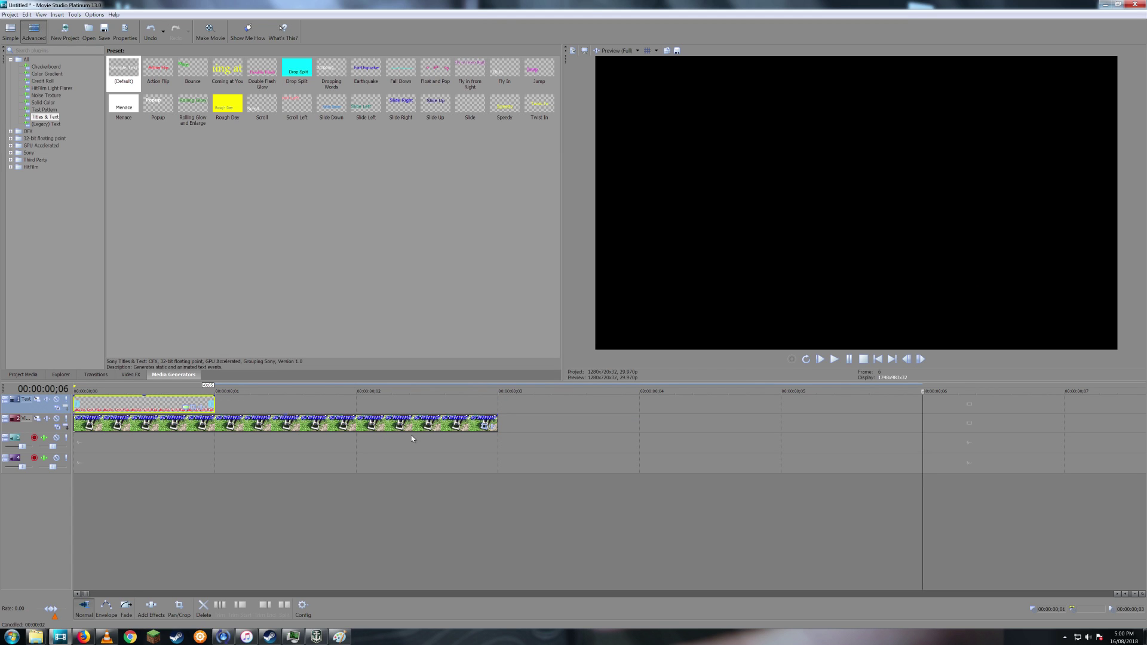
click(402, 418)
drag(497, 423, 227, 421)
click(192, 392)
Render the one-frame project to the hard drive as a JPEG Image Sequence named "reel1" in the "upload to youtube" folder
click(216, 36)
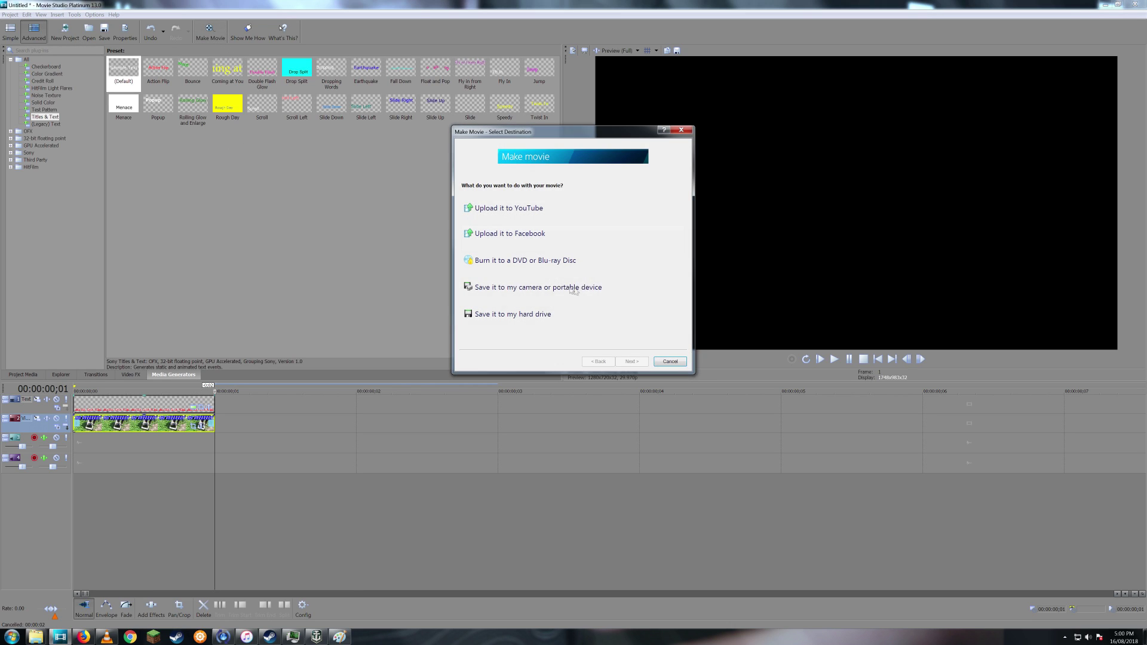
click(529, 314)
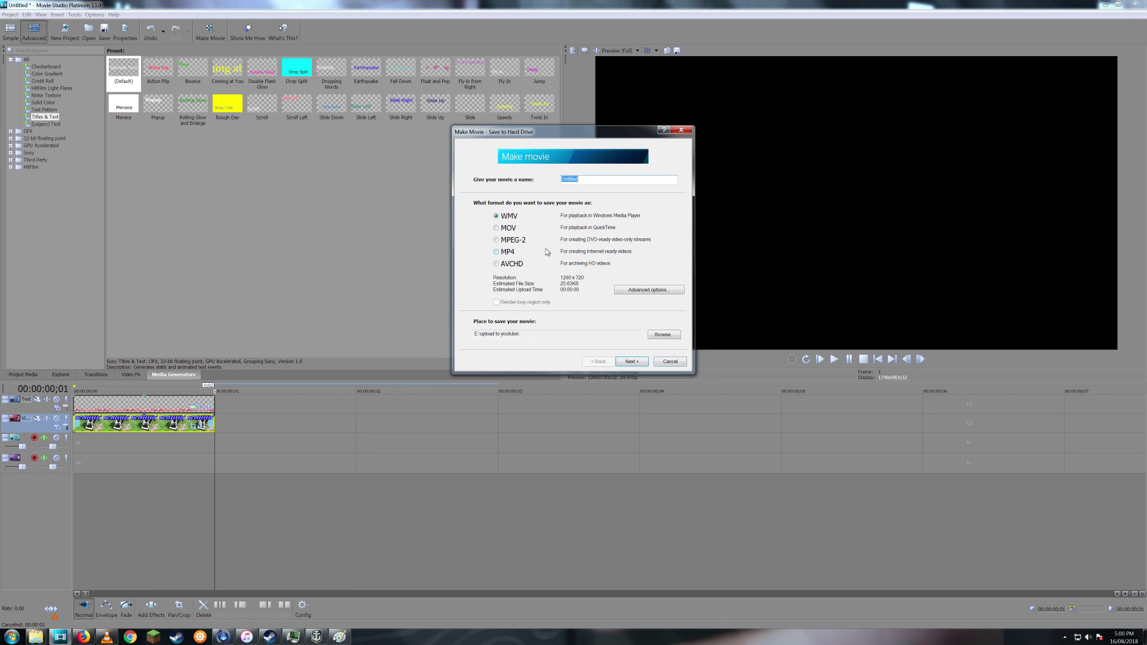
click(649, 290)
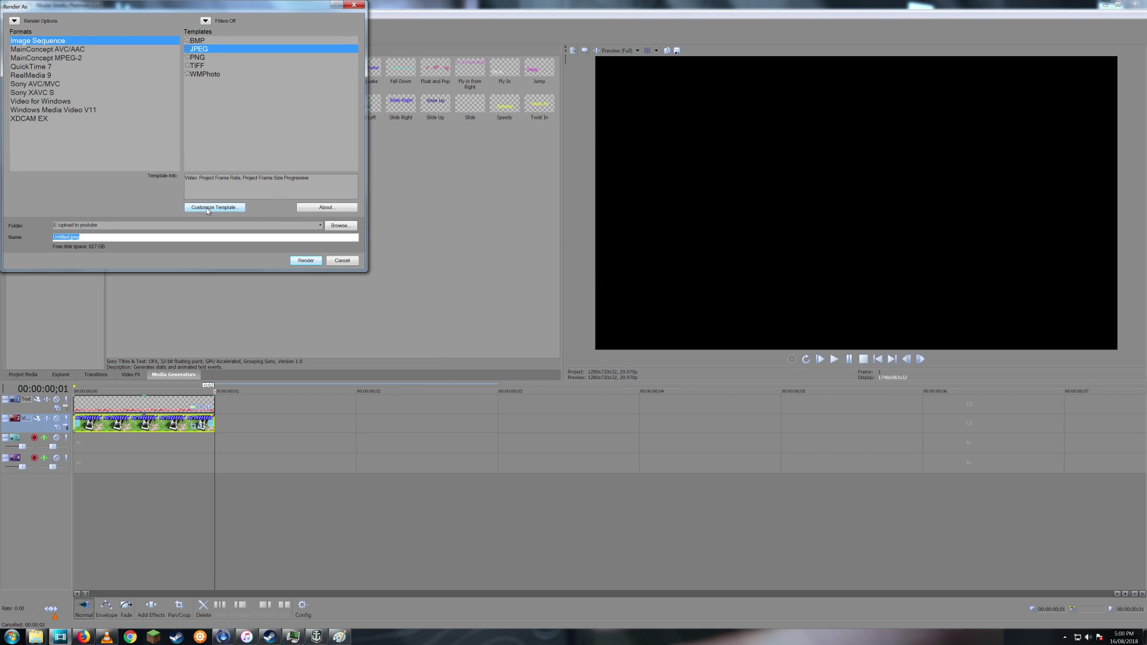
click(80, 237)
click(305, 261)
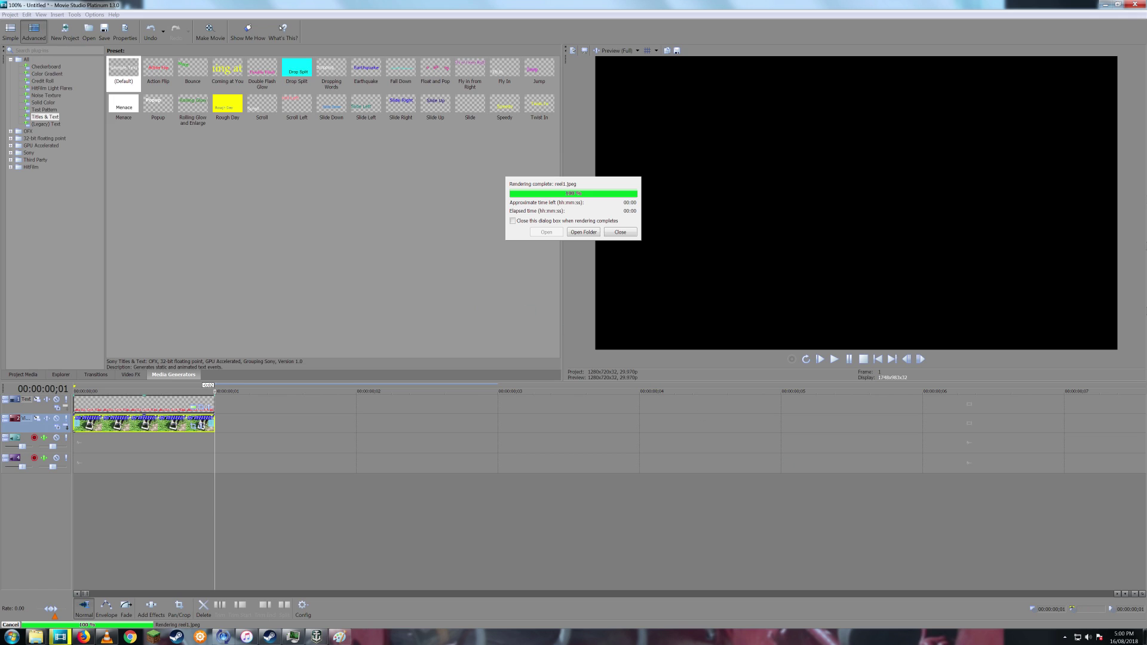
click(620, 232)
From the desktop, close the leftover program window and find the reel1_000000 image in the "upload to youtube" folder
key(super+d)
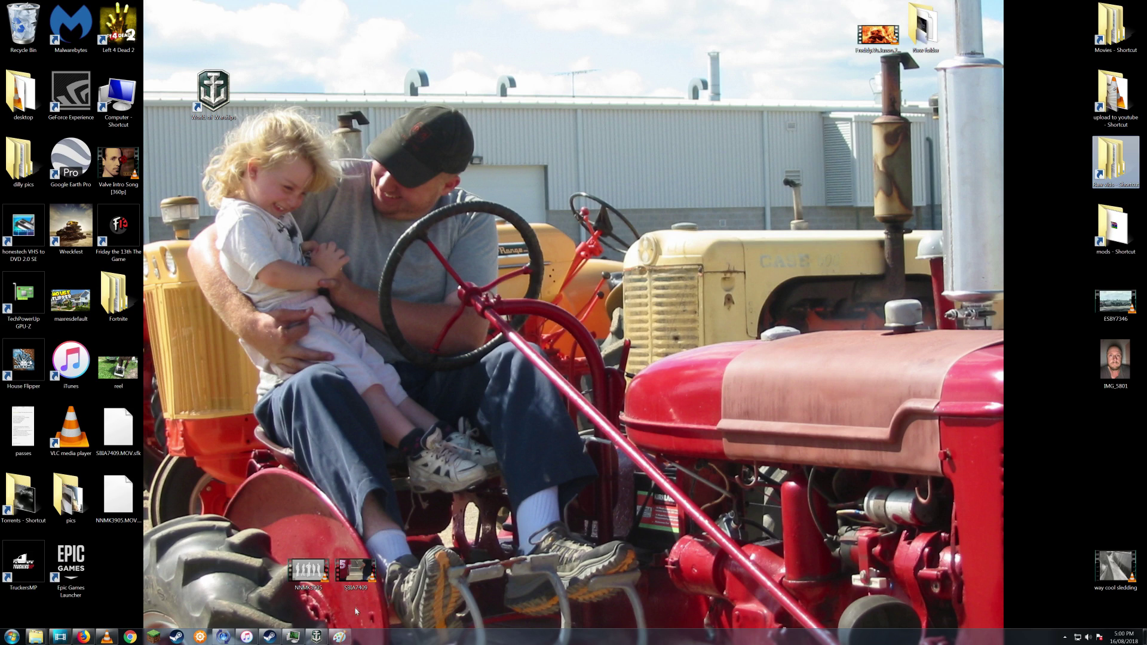
right_click(339, 636)
click(321, 616)
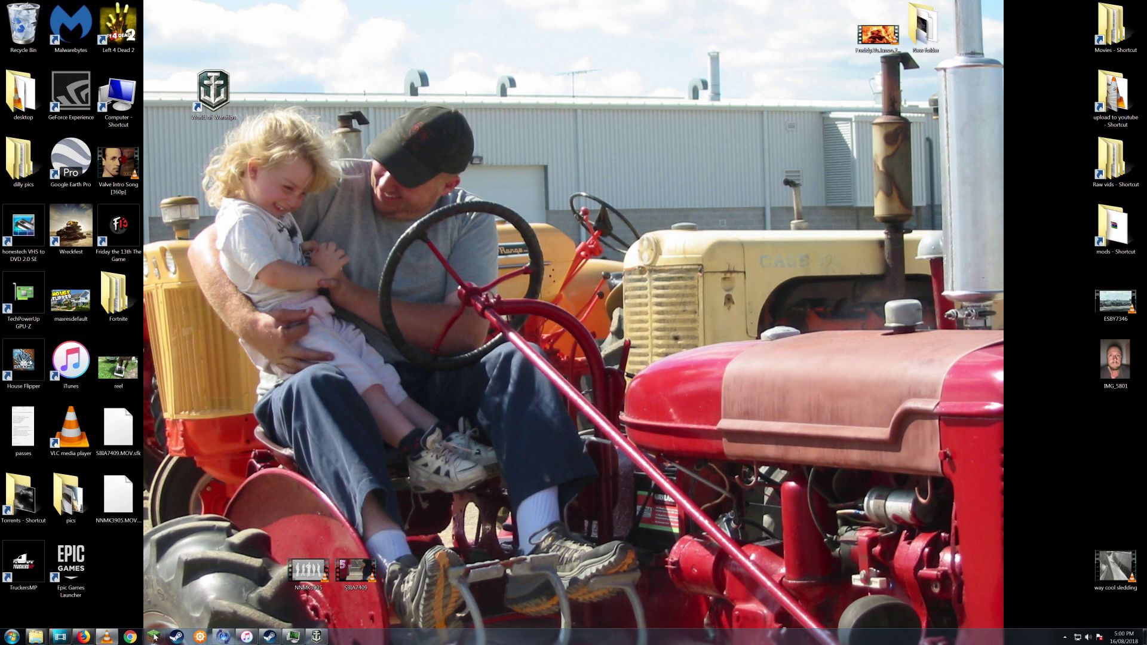
double_click(1111, 104)
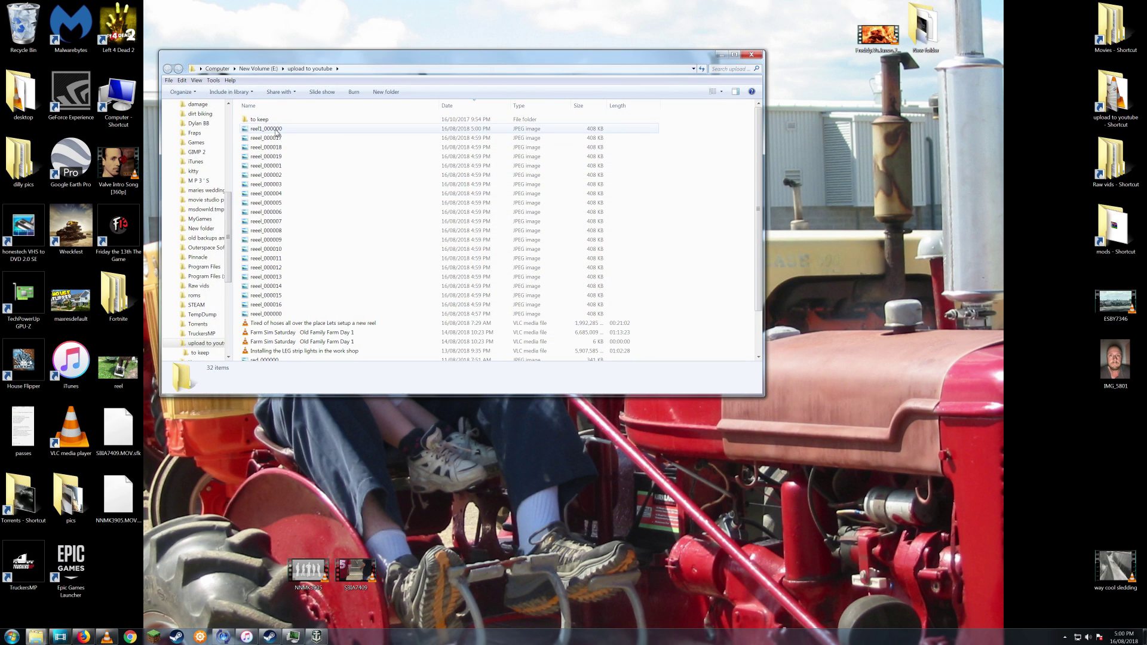
scroll(299, 314, down, 1)
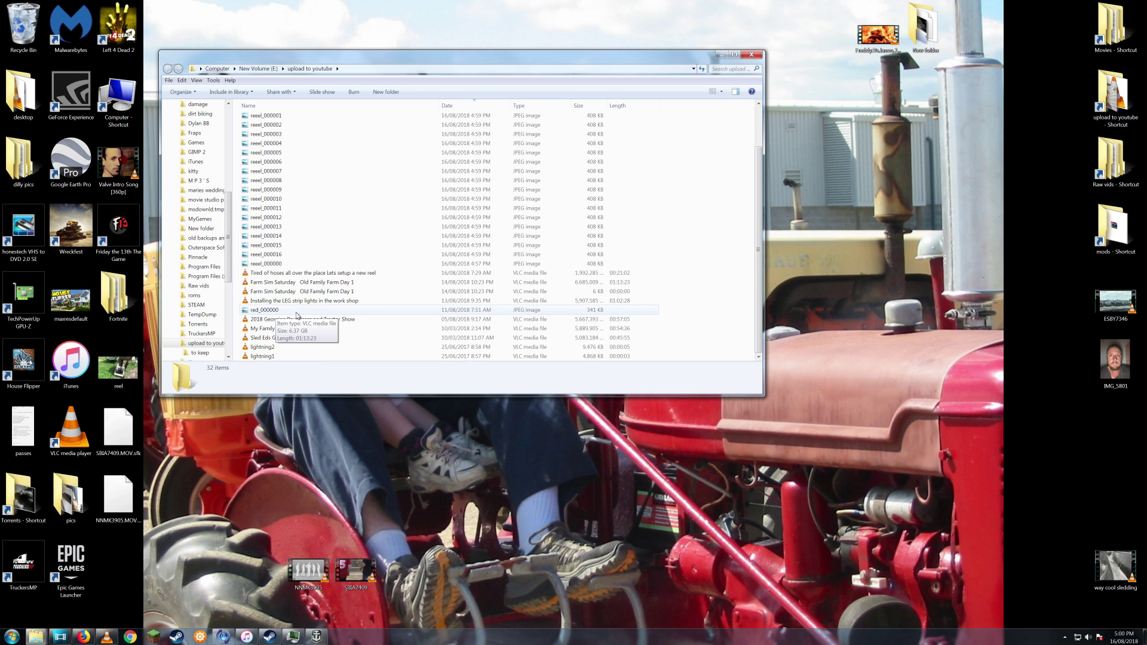
scroll(300, 315, up, 1)
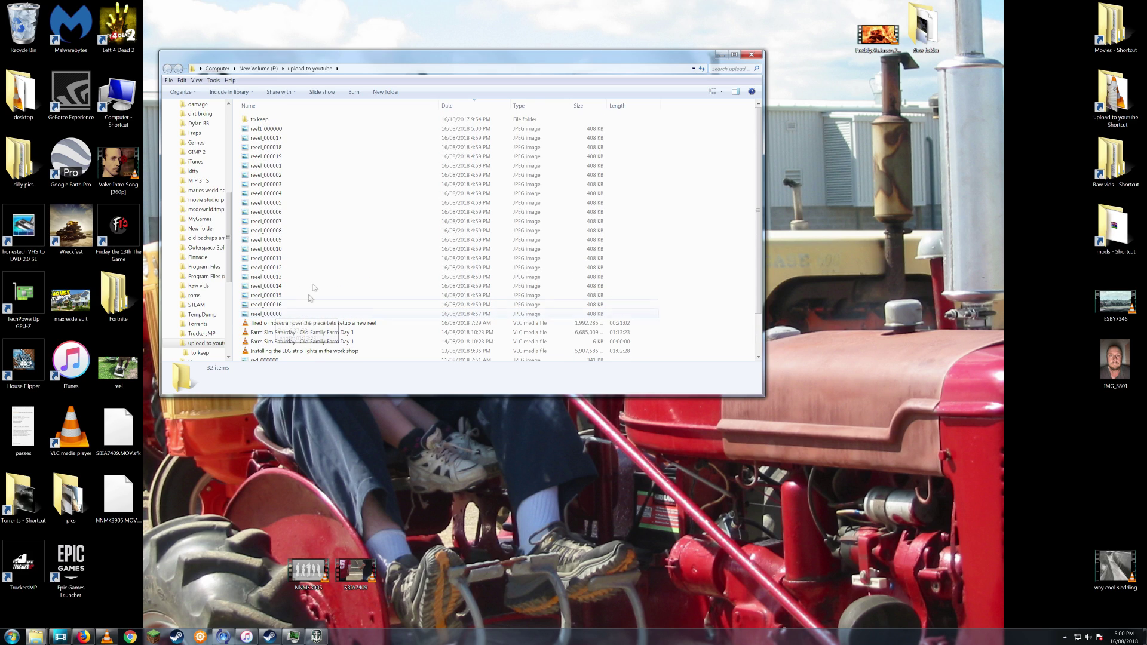
click(279, 130)
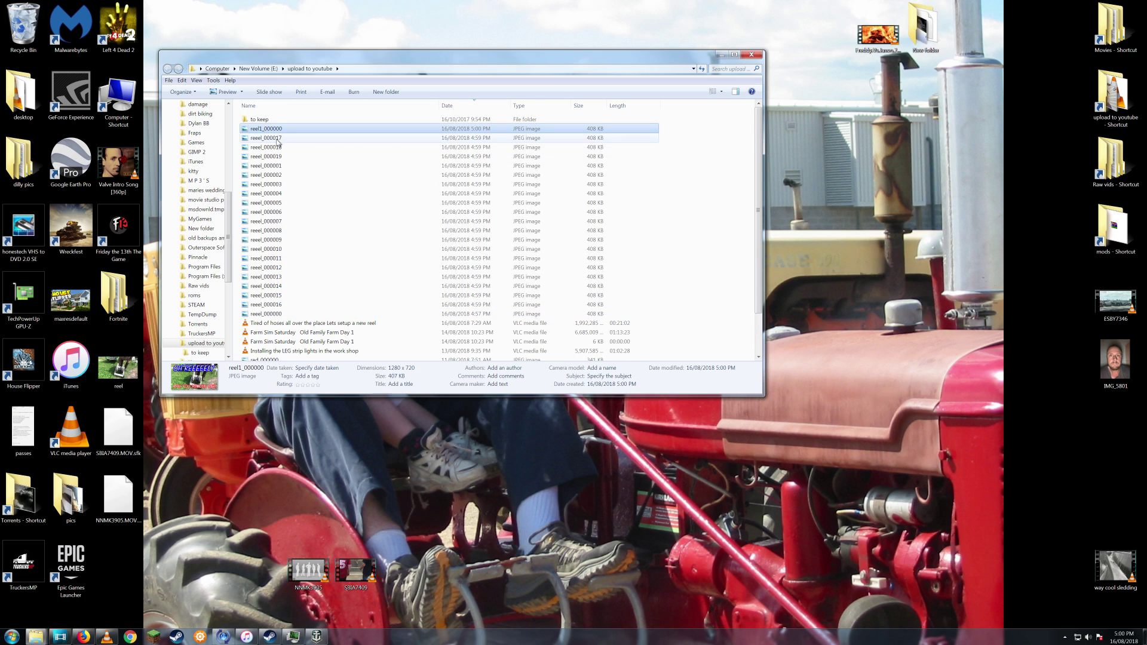
Delete all the surplus "reeel_" JPEG frames from the "upload to youtube" folder, keeping reel1_000000
click(279, 138)
key(shift+Down)
key(shift+Down)
key(shift+Down)
key(shift+Down)
key(shift+Down)
key(shift+Down)
key(shift+Down)
key(shift+Down)
key(shift+Down)
key(shift+Down)
key(shift+Down)
key(shift+Down)
key(shift+Down)
key(shift+Down)
key(shift+Down)
key(shift+Down)
key(shift+Down)
key(shift+Down)
key(shift+Down)
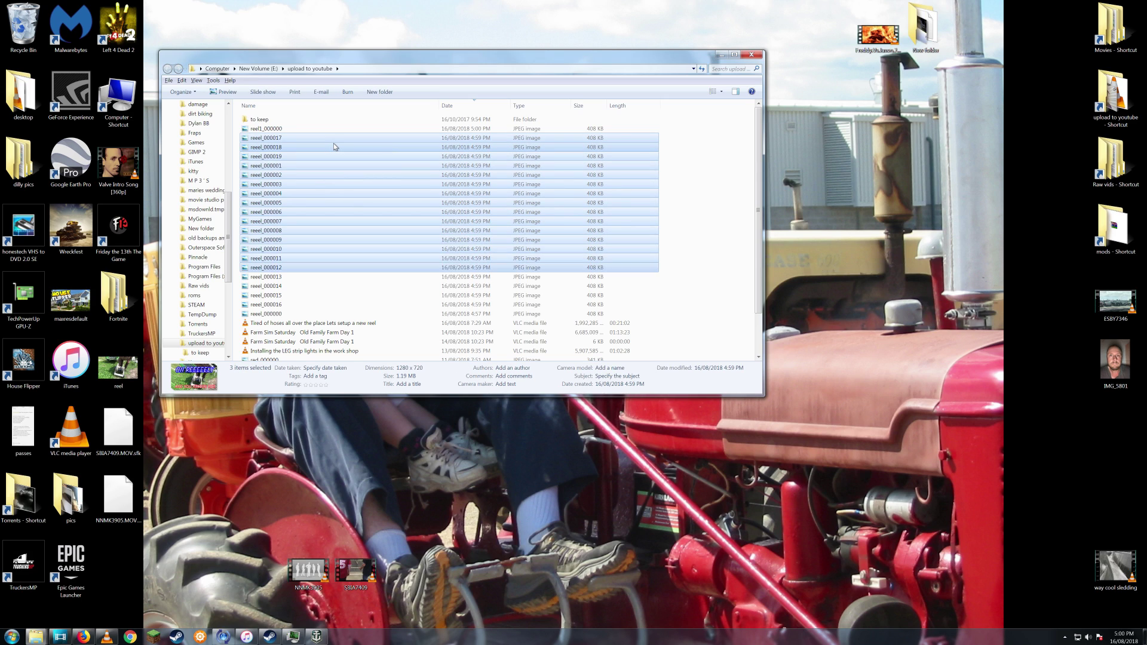
key(Delete)
key(Escape)
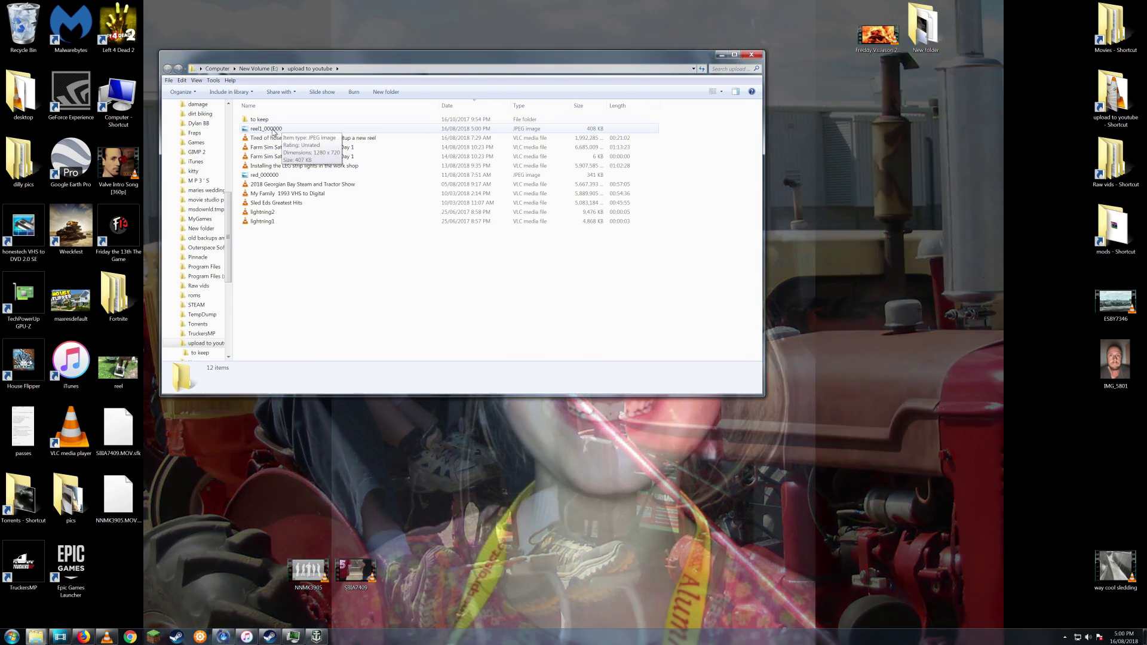
View the reel1_000000 image in a maximized photo viewer, then minimize the viewer
click(273, 132)
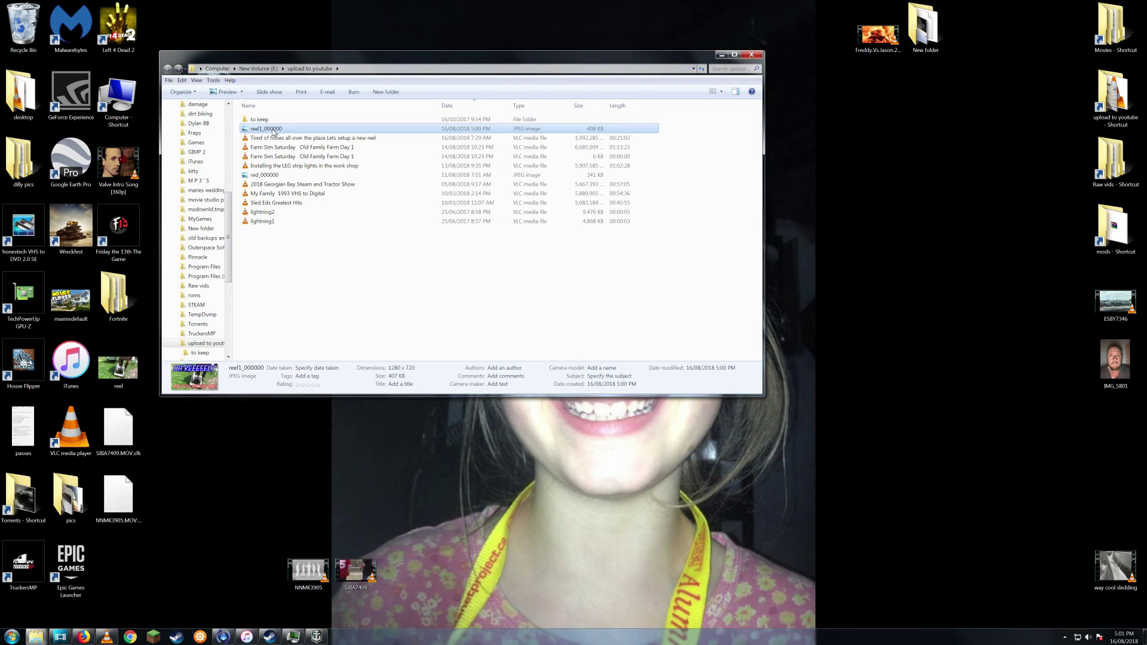
double_click(273, 130)
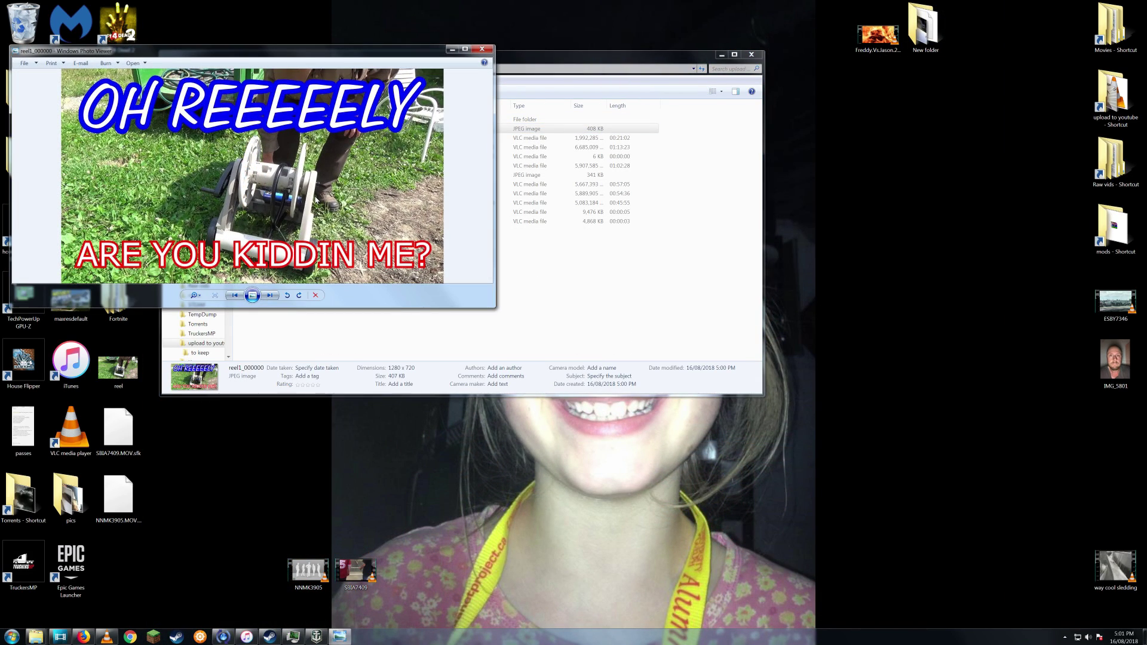
click(466, 50)
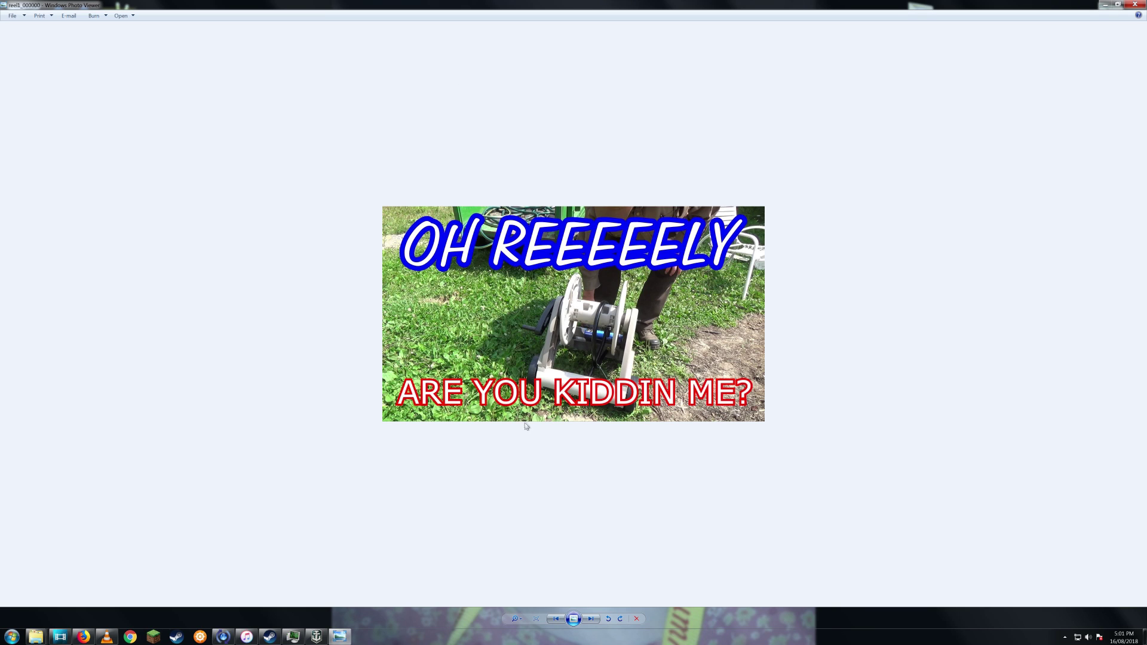
click(1104, 5)
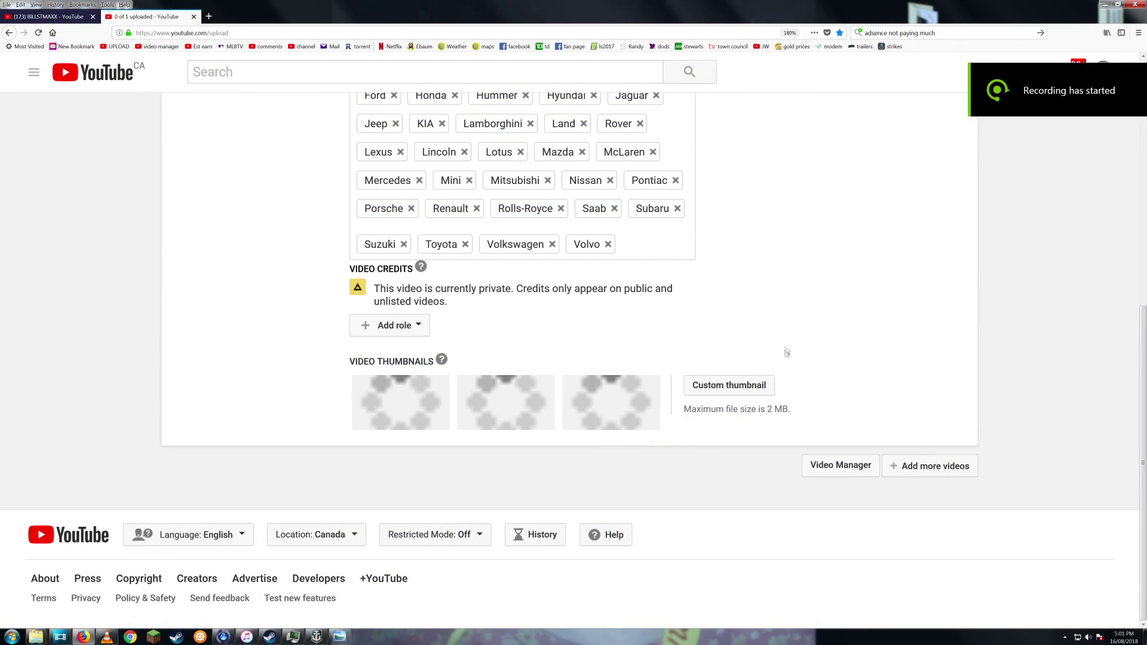
On the YouTube upload page, upload reel1_000000 as the video's custom thumbnail
click(739, 388)
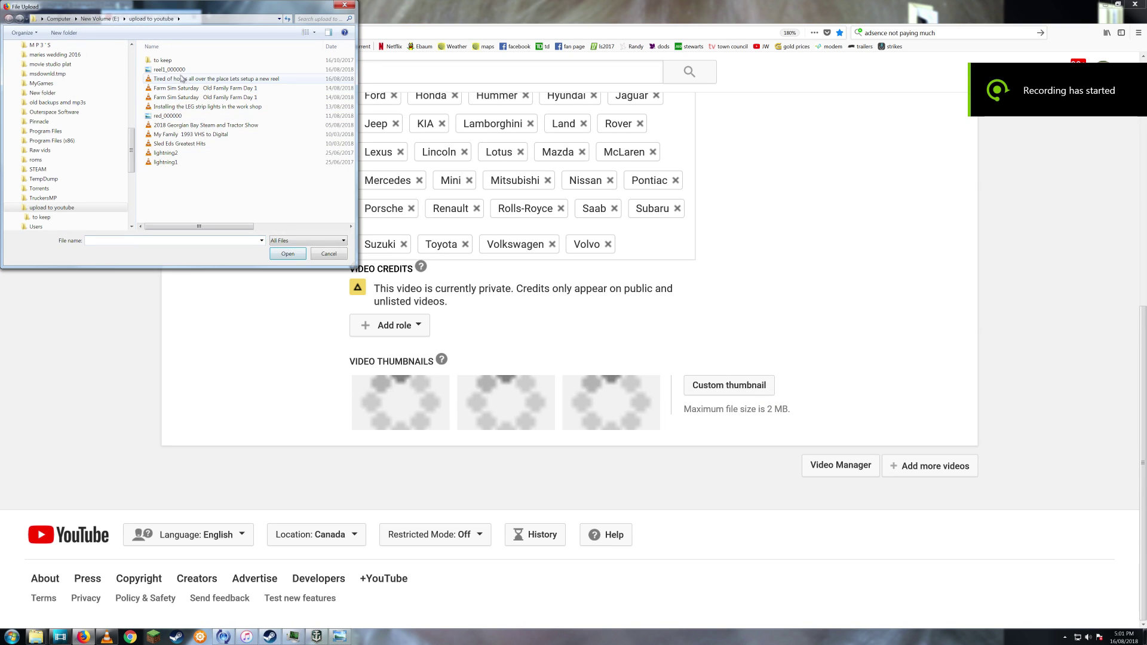
click(178, 70)
double_click(178, 69)
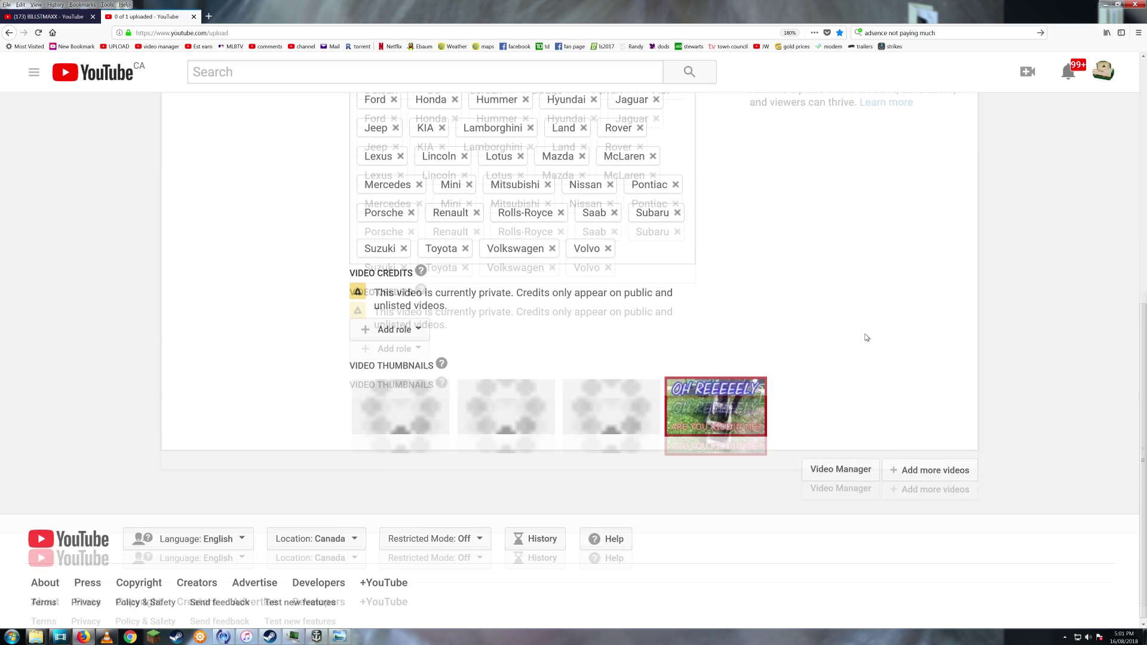
Open the YouTube video manager and look through the thumbnails in the list of uploaded videos
scroll(863, 326, up, 6)
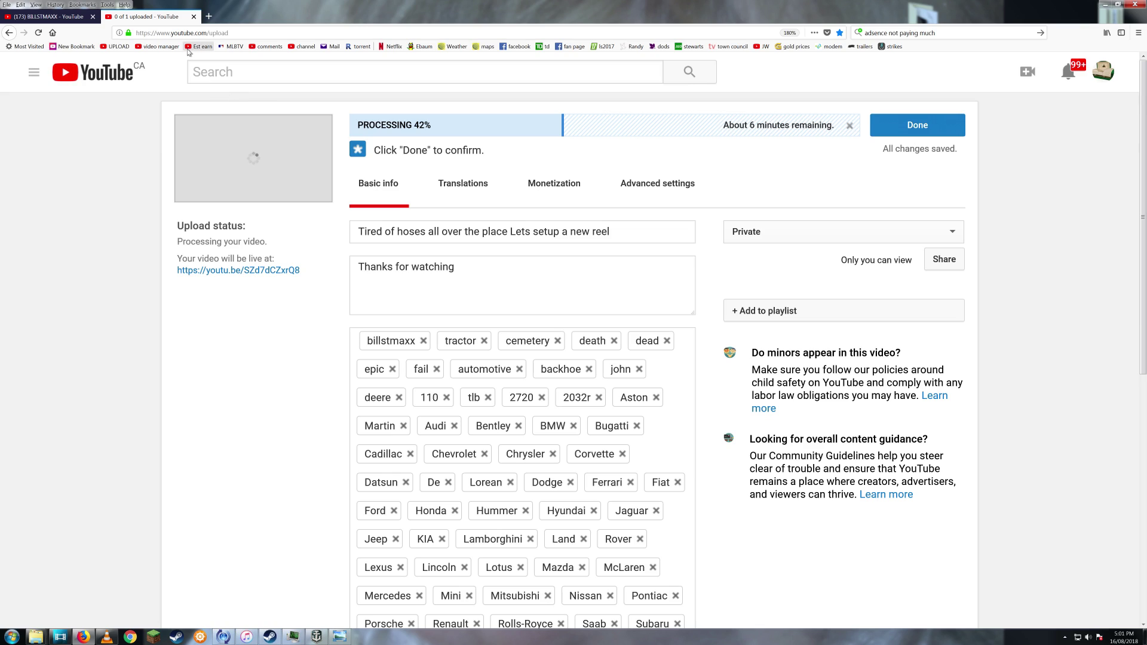
click(158, 46)
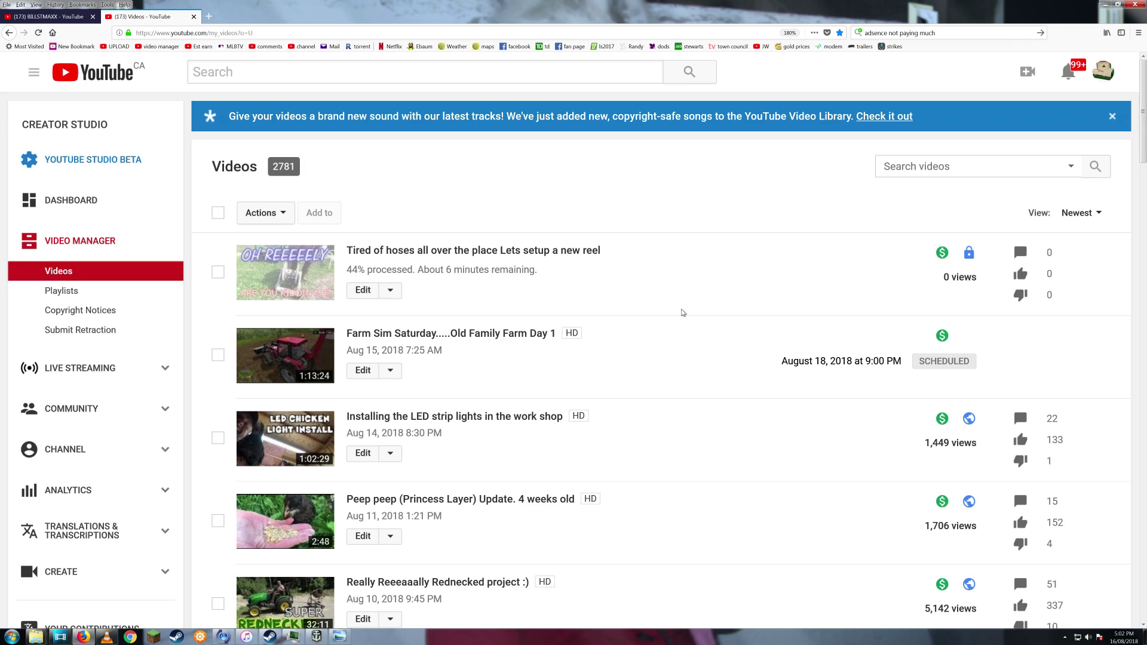
scroll(682, 312, down, 3)
scroll(277, 367, down, 5)
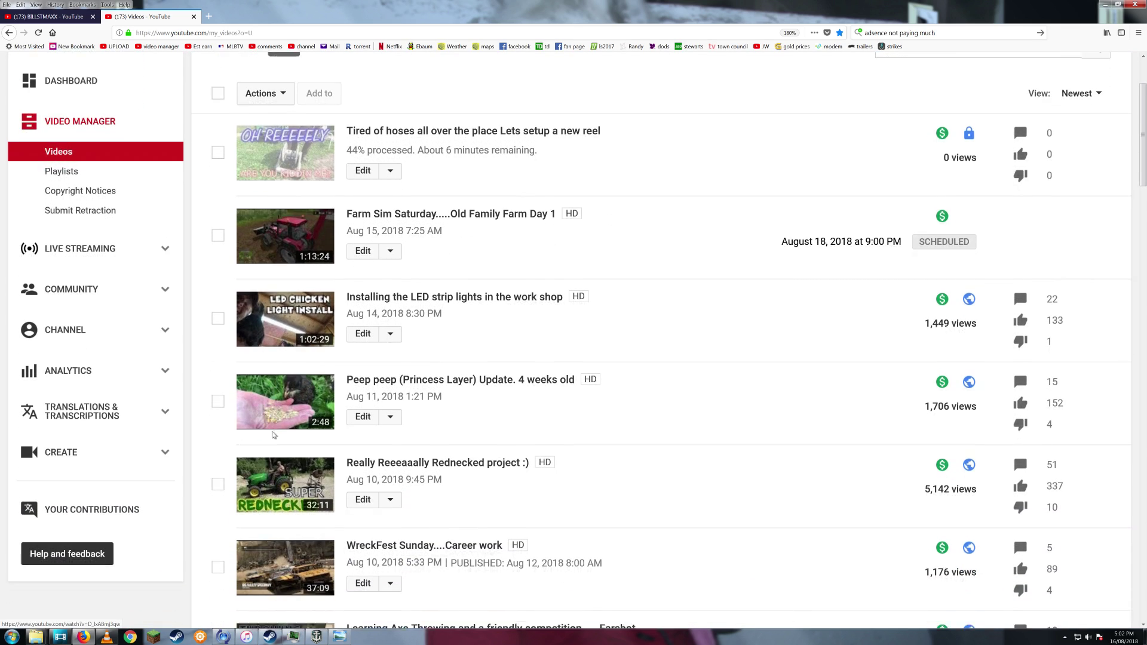
scroll(309, 548, up, 4)
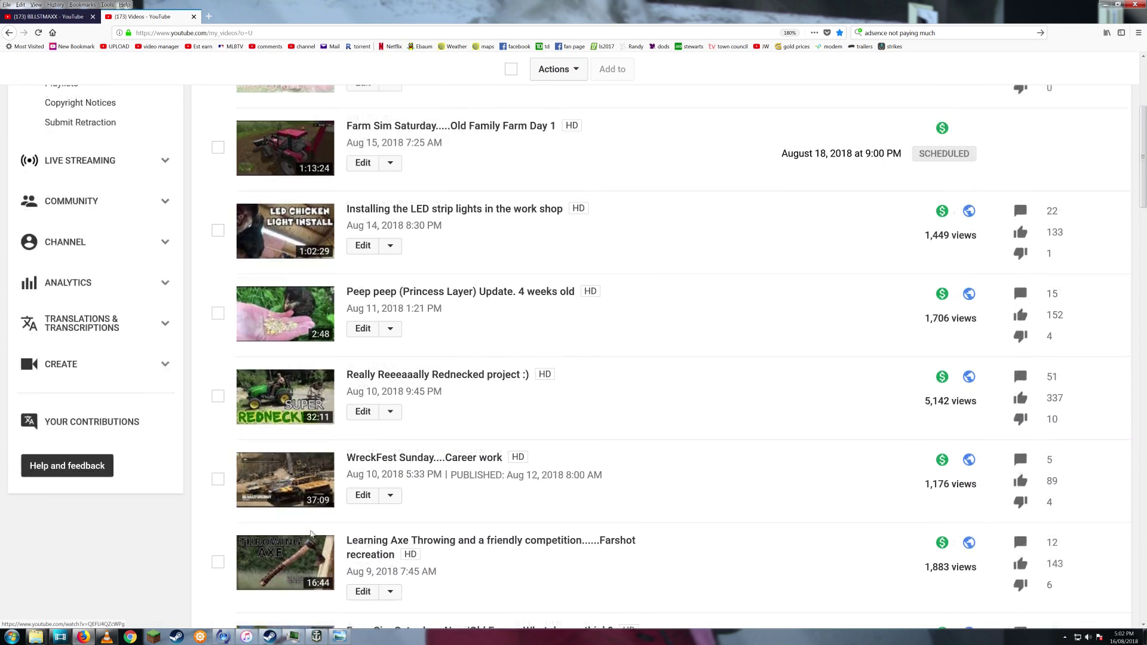
scroll(392, 447, up, 1)
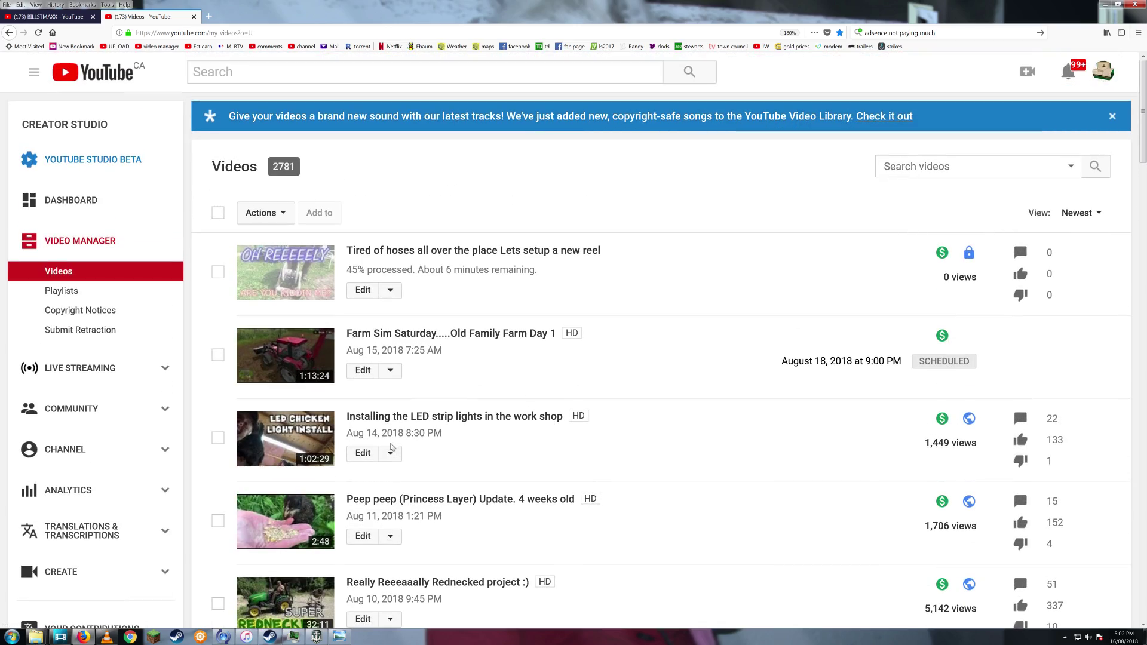
scroll(448, 440, down, 5)
scroll(493, 442, down, 3)
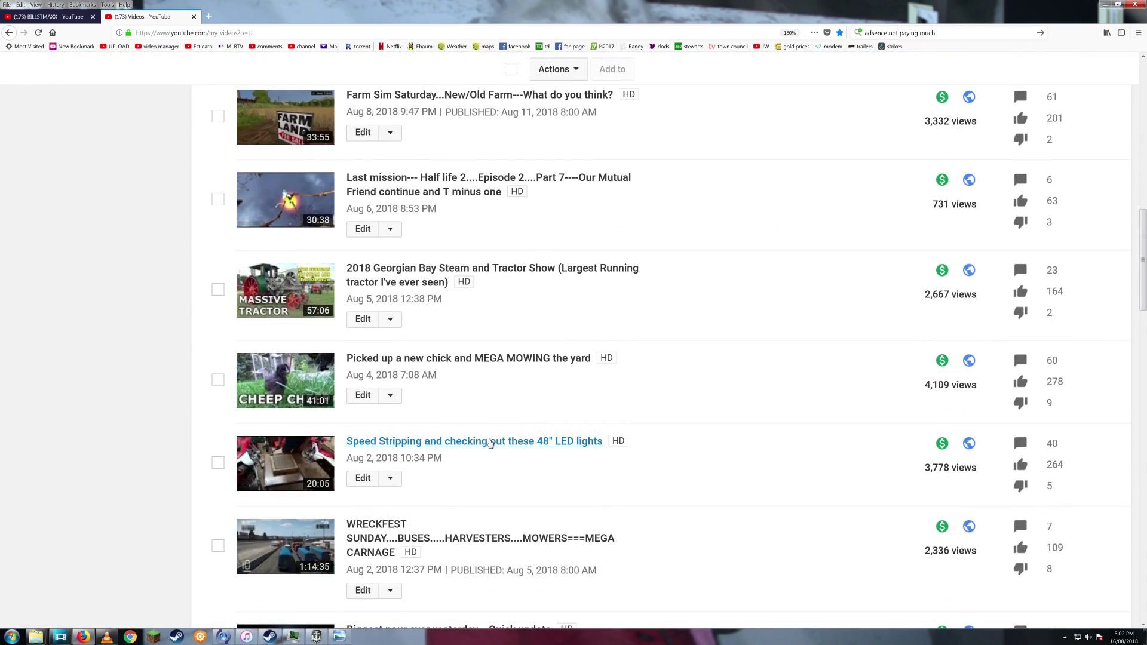
scroll(490, 442, down, 2)
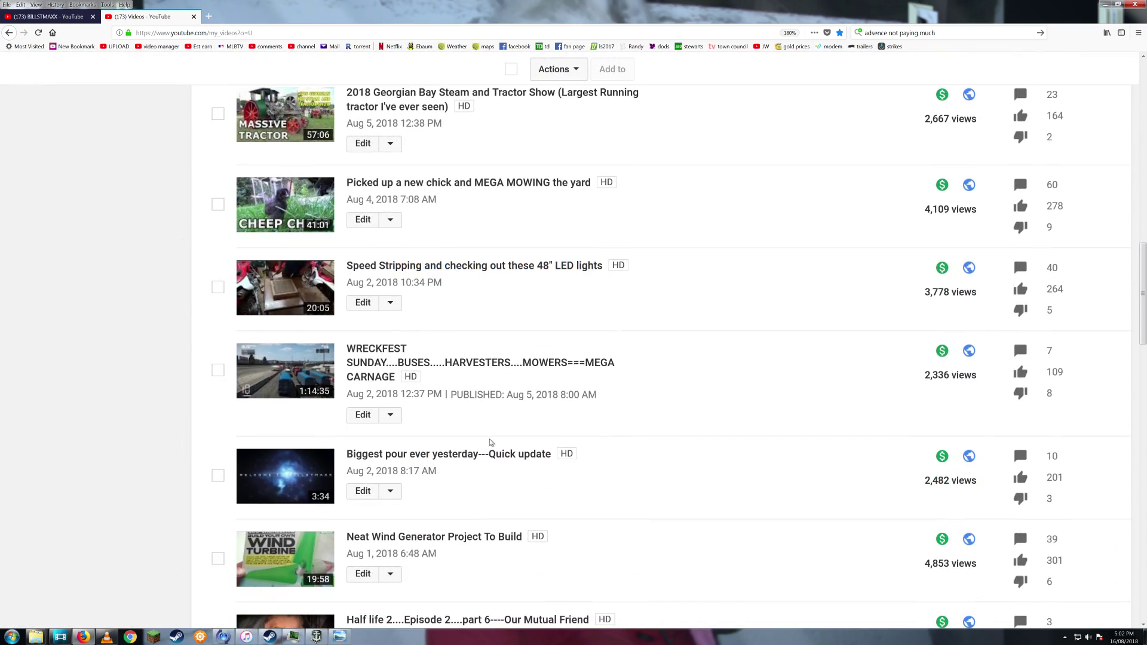
scroll(490, 442, down, 4)
scroll(490, 442, up, 10)
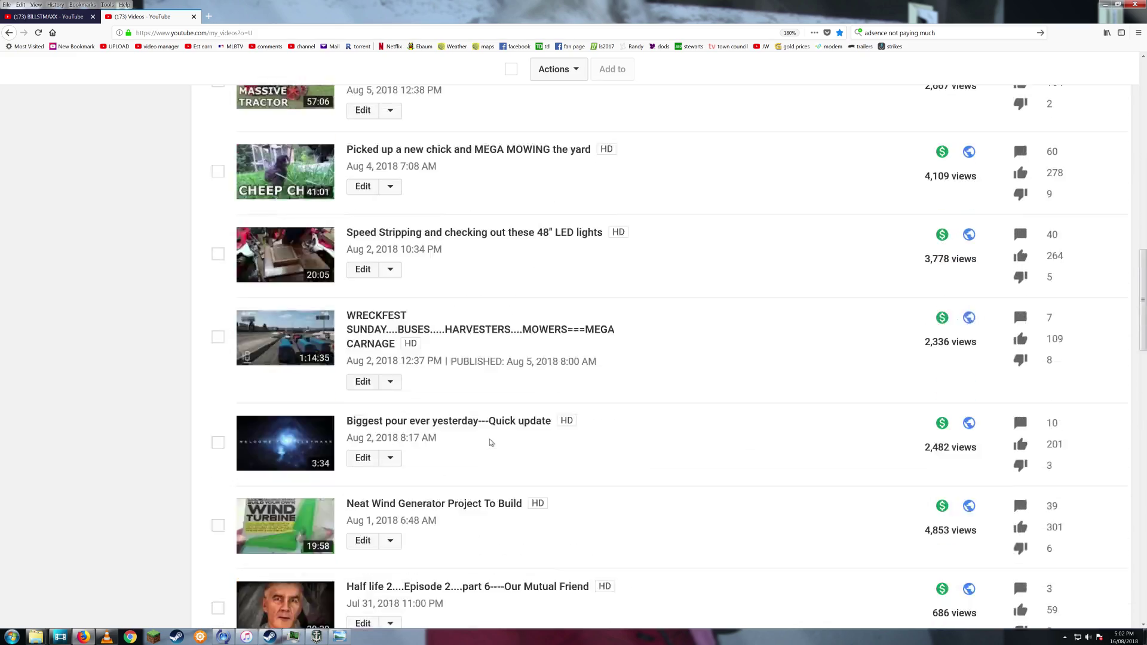
scroll(490, 442, up, 2)
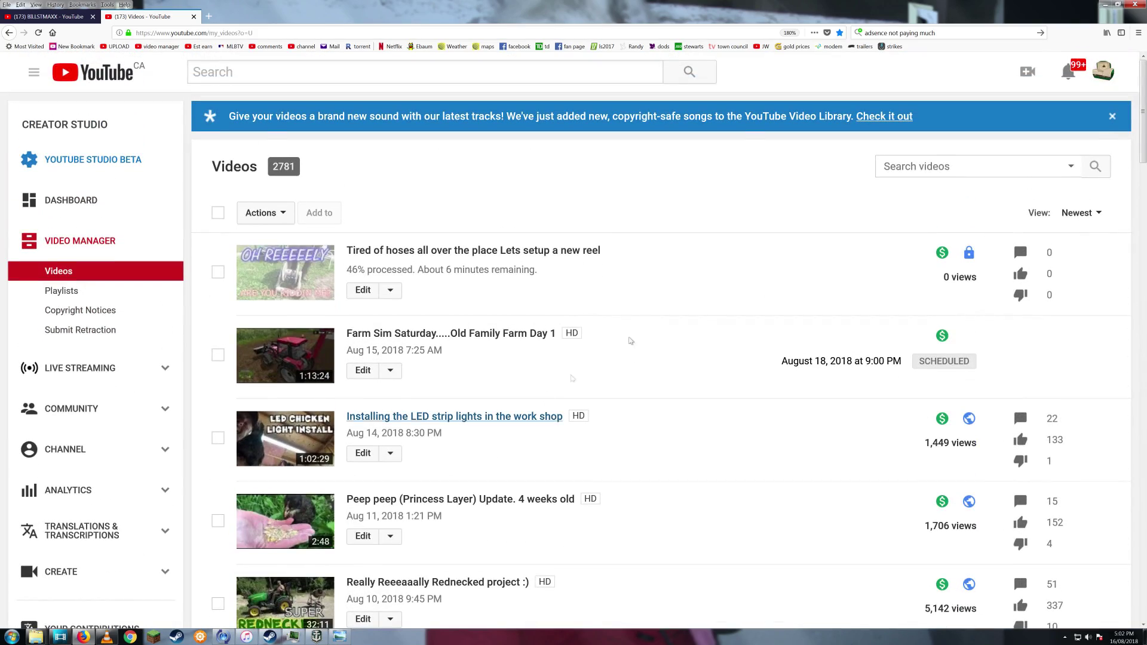